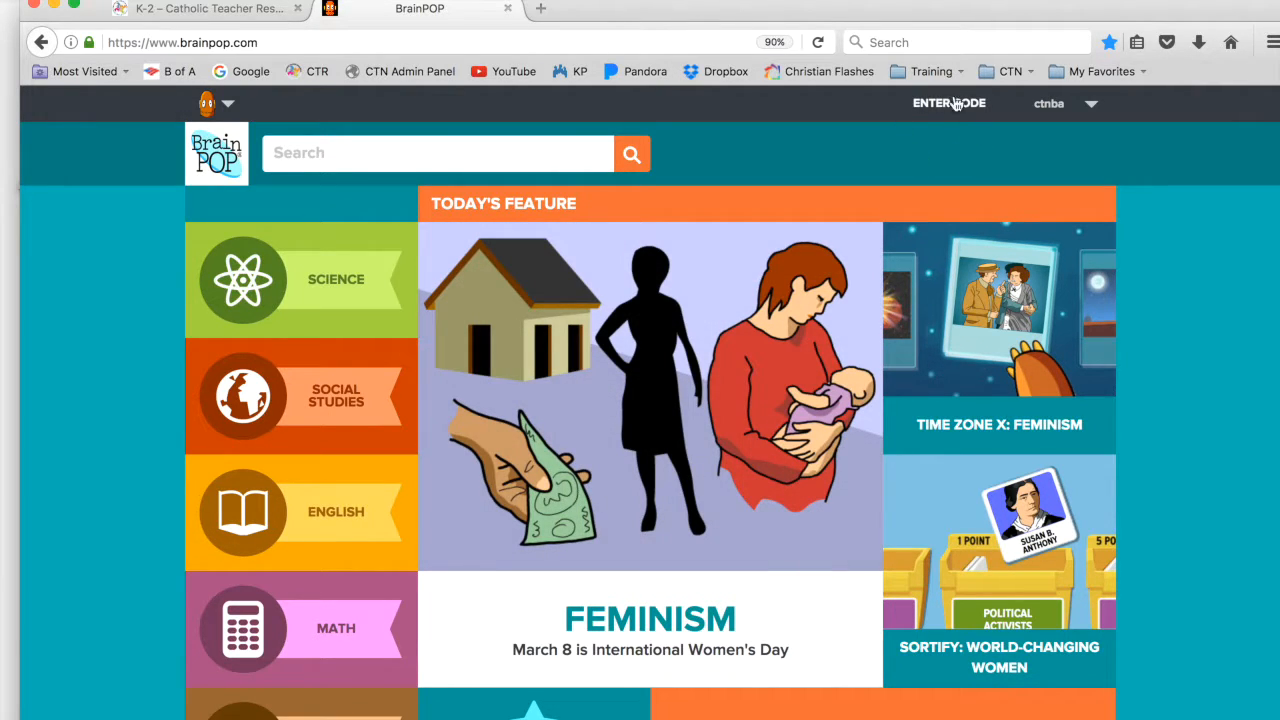
Step: Enter the school's access code in the code box and submit it
{"action": "left_click", "coordinate": [943, 112]}
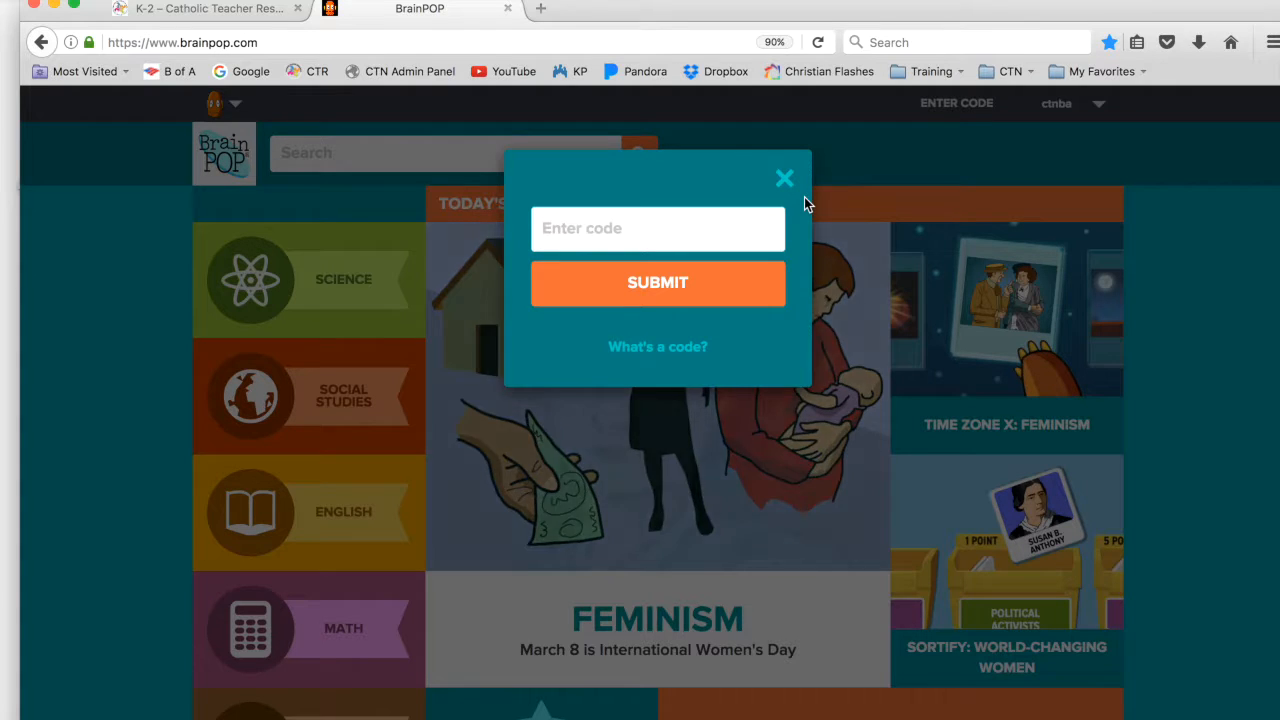
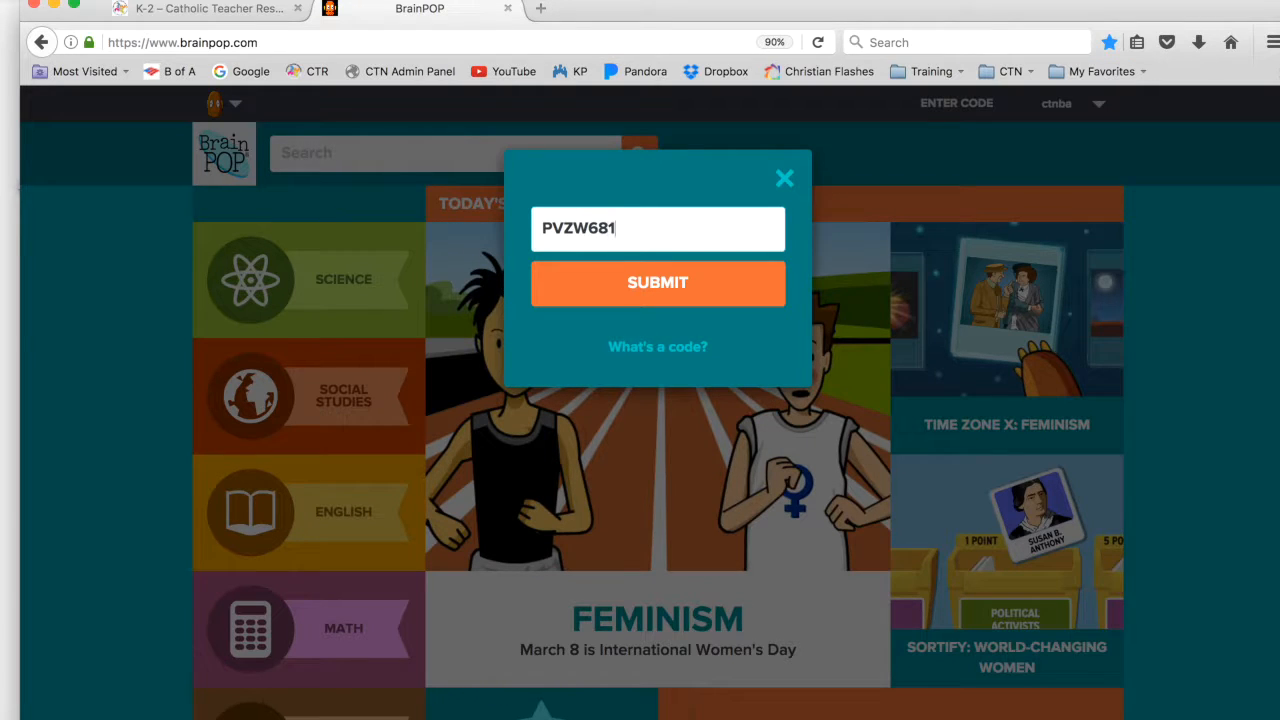
{"action": "left_click", "coordinate": [672, 298]}
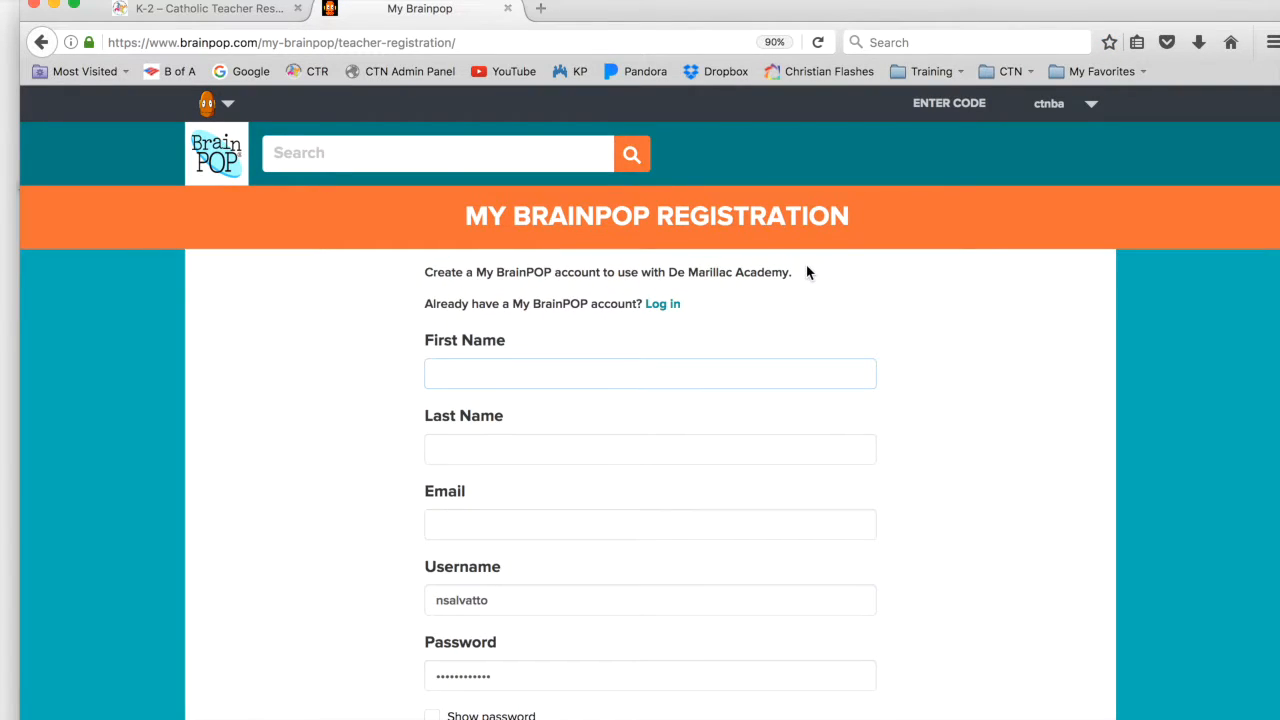
Step: Look over the De Marillac Academy registration form, then go back to the BrainPOP home page
{"action": "scroll", "coordinate": [680, 334], "scroll_direction": "down", "scroll_amount": 5}
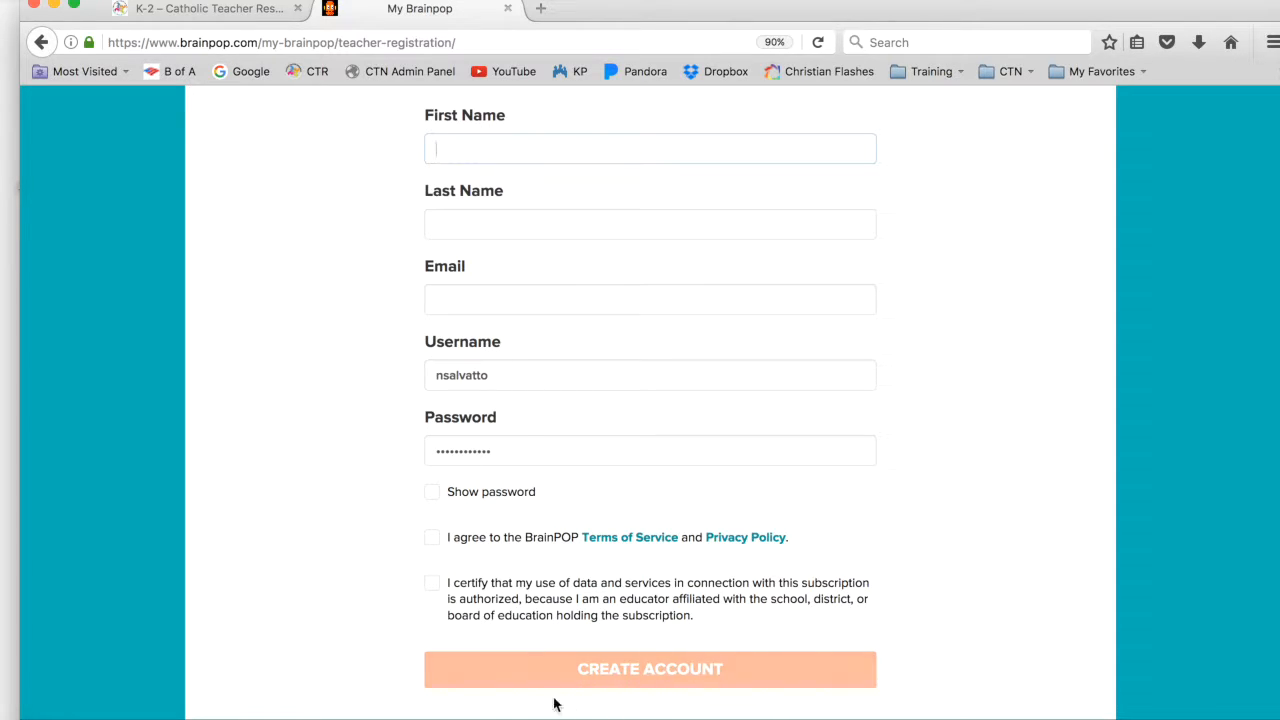
{"action": "scroll", "coordinate": [670, 678], "scroll_direction": "up", "scroll_amount": 3}
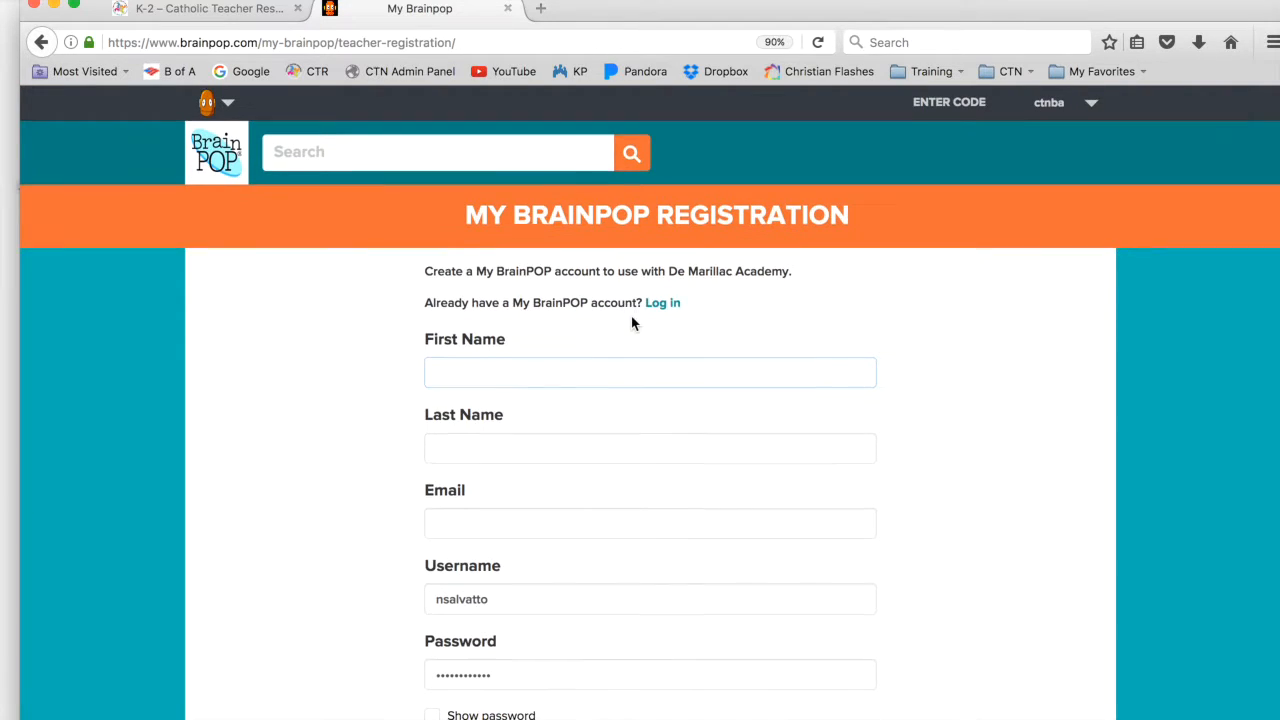
{"action": "scroll", "coordinate": [632, 323], "scroll_direction": "down", "scroll_amount": 1}
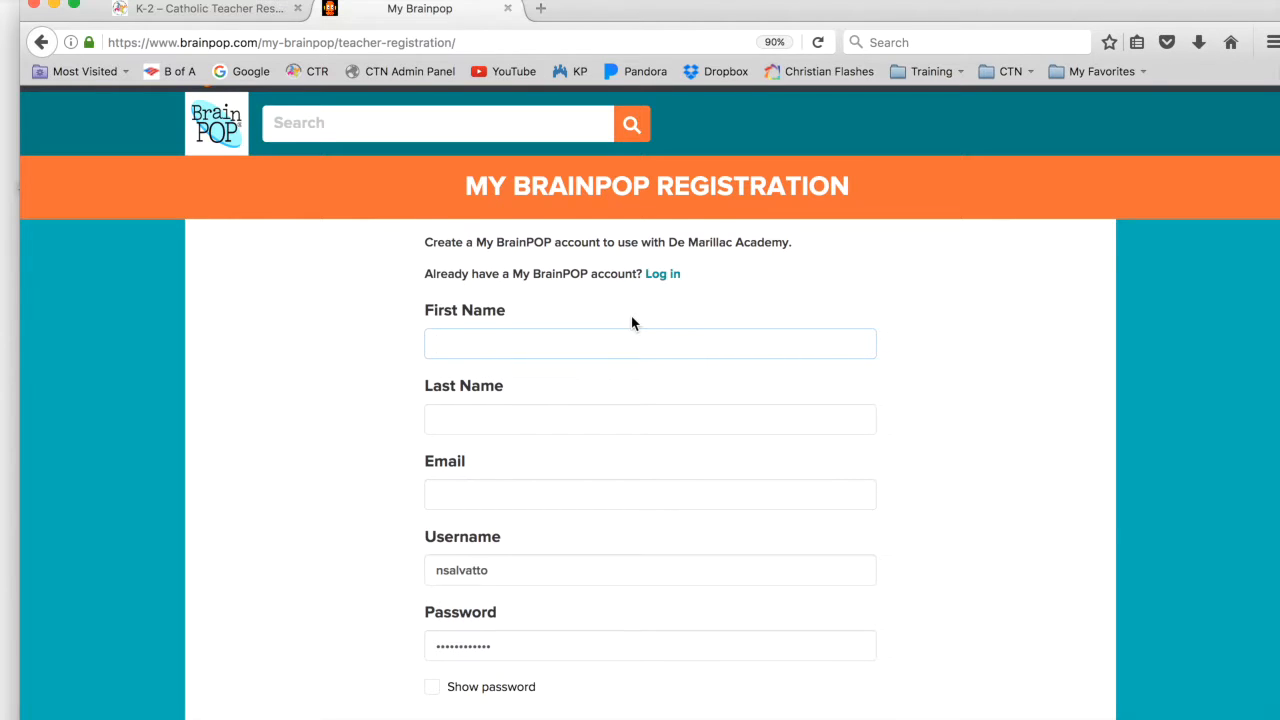
{"action": "scroll", "coordinate": [632, 323], "scroll_direction": "up", "scroll_amount": 1}
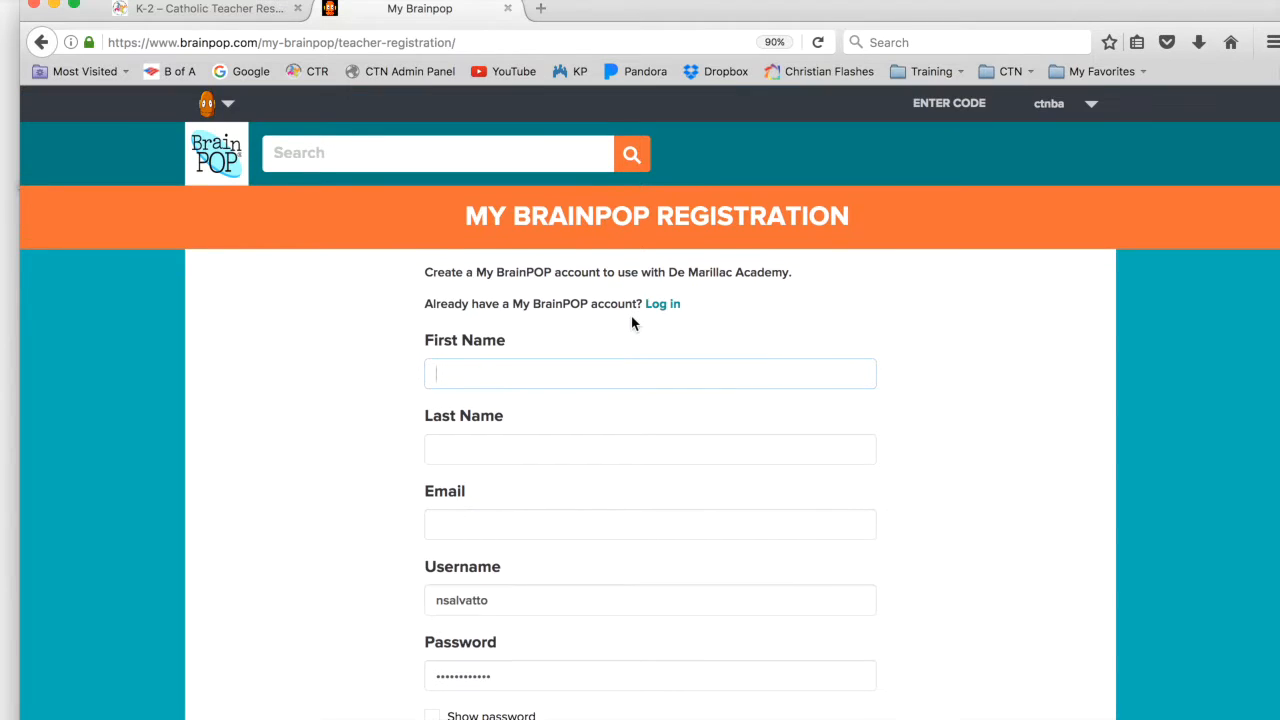
{"action": "left_click", "coordinate": [216, 153]}
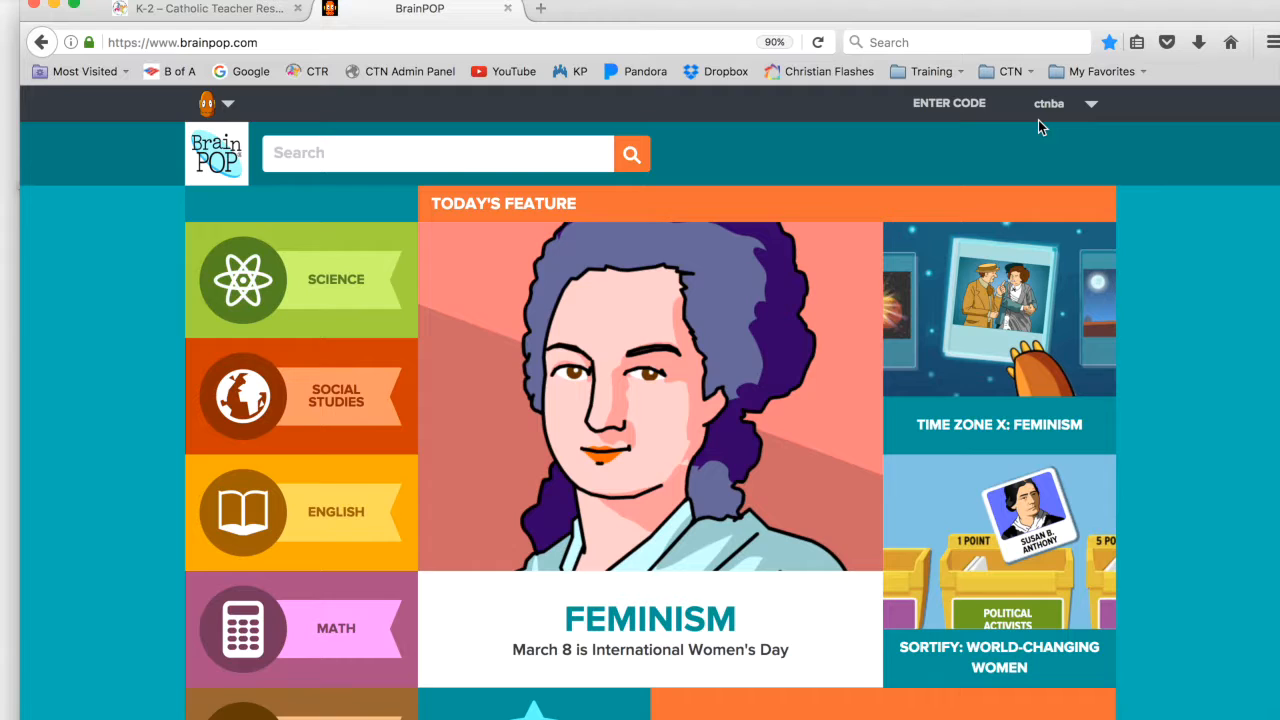
Step: Log out of the school account and log back in with the saved teacher credentials
{"action": "left_click", "coordinate": [1091, 103]}
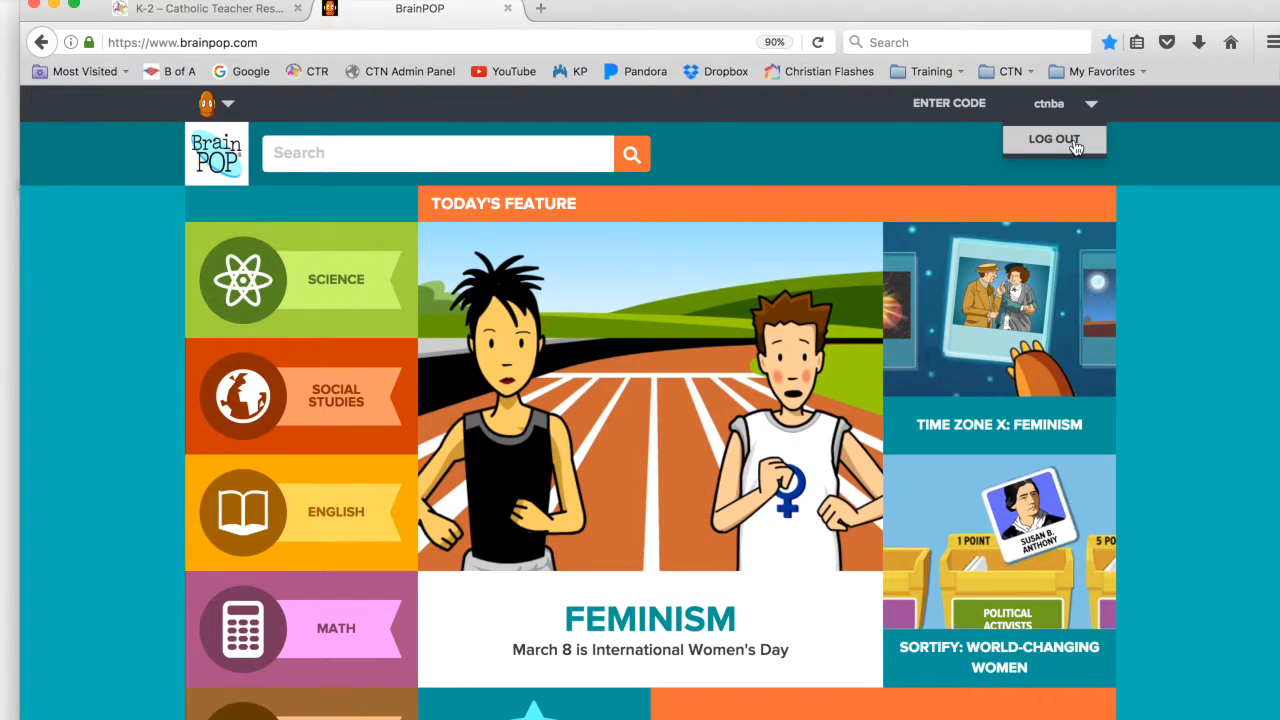
{"action": "left_click", "coordinate": [1075, 146]}
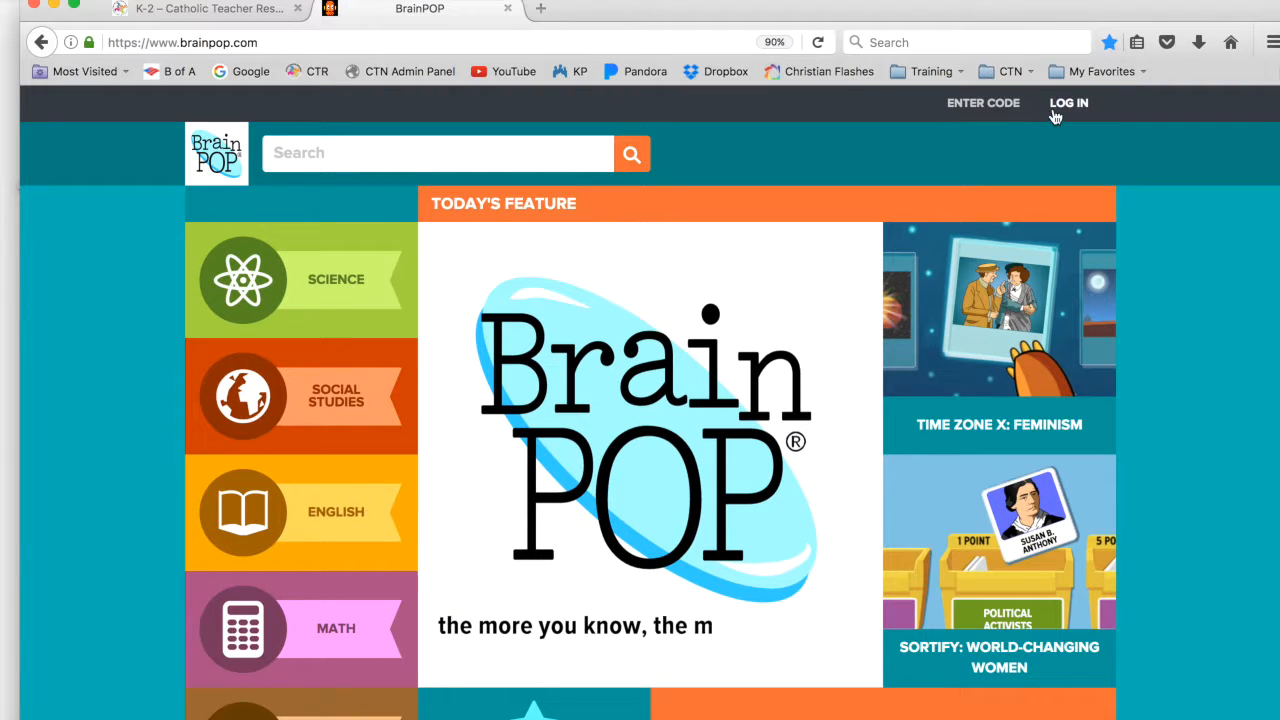
{"action": "left_click", "coordinate": [1068, 102]}
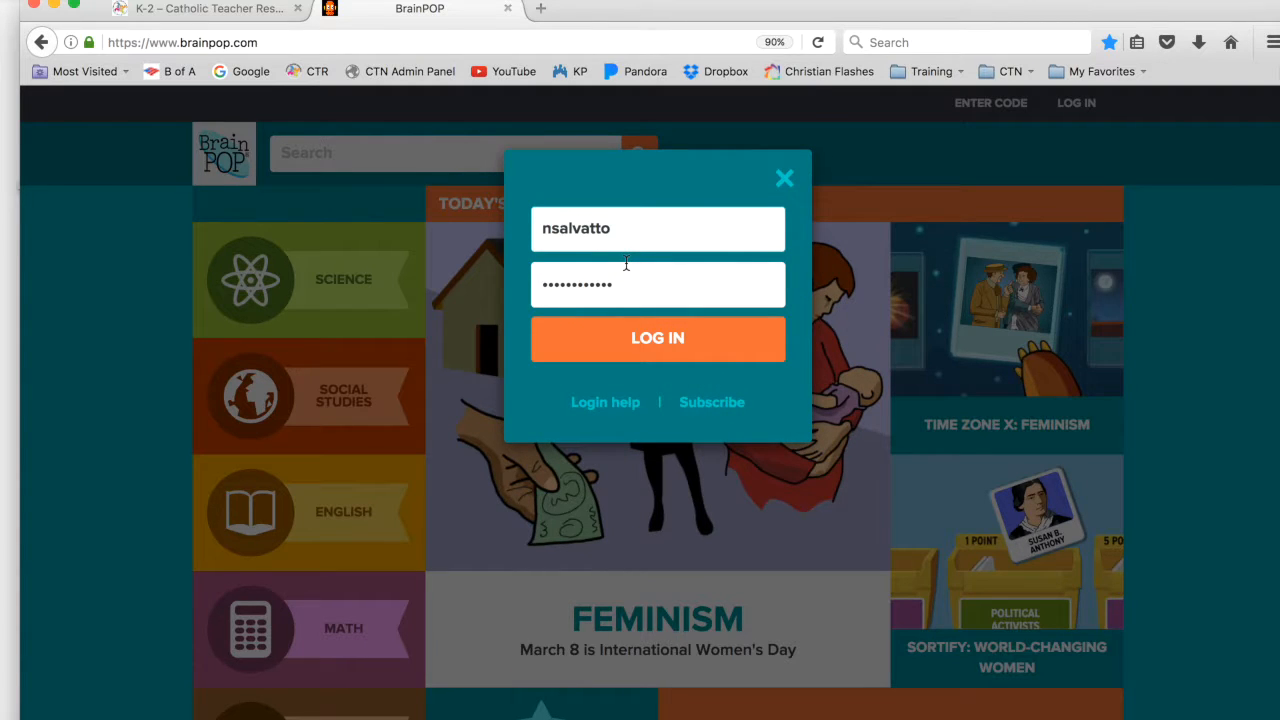
{"action": "left_click", "coordinate": [613, 344]}
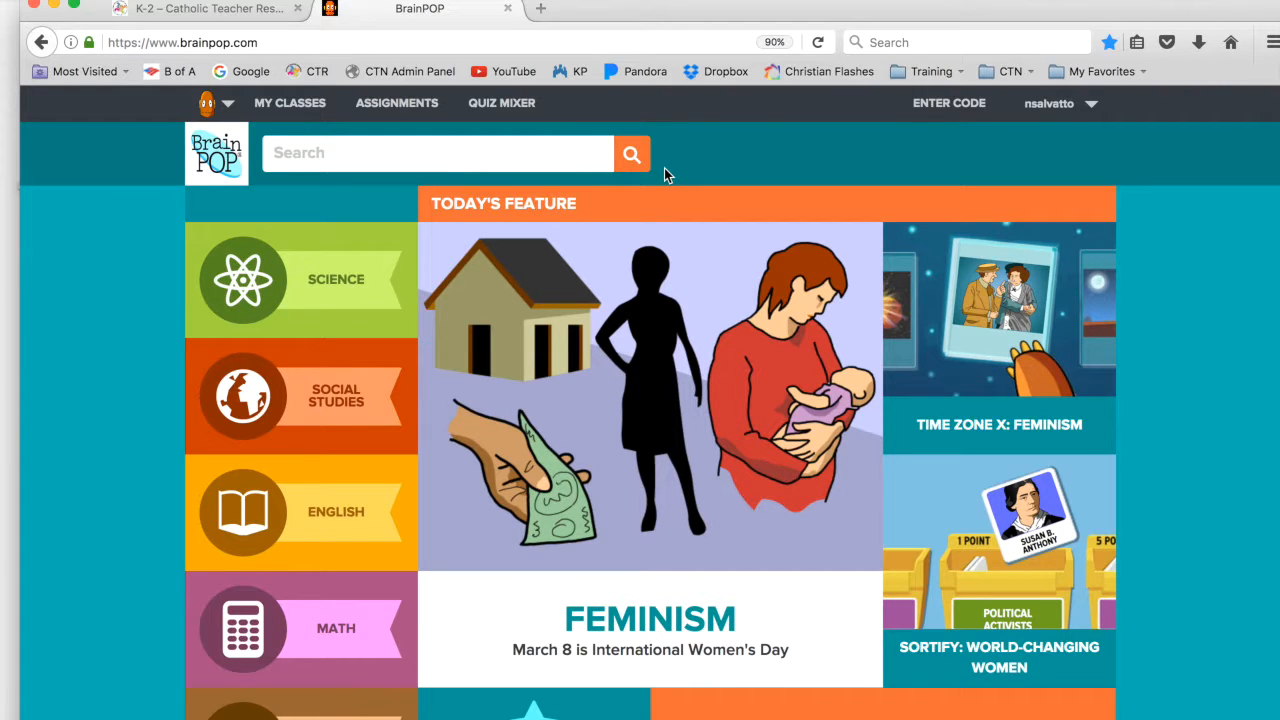
Step: Open the Science subject's Matter & Chemistry unit and browse its topic list
{"action": "scroll", "coordinate": [664, 170], "scroll_direction": "down", "scroll_amount": 5}
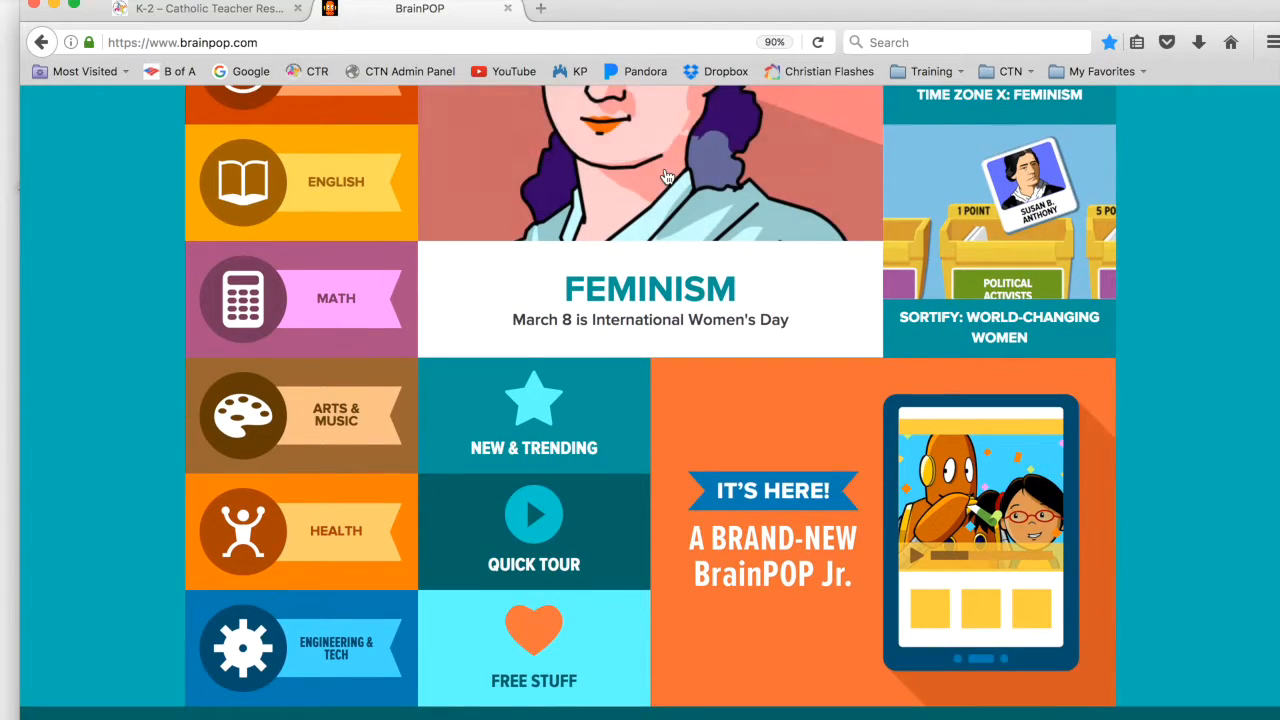
{"action": "scroll", "coordinate": [667, 176], "scroll_direction": "down", "scroll_amount": 1}
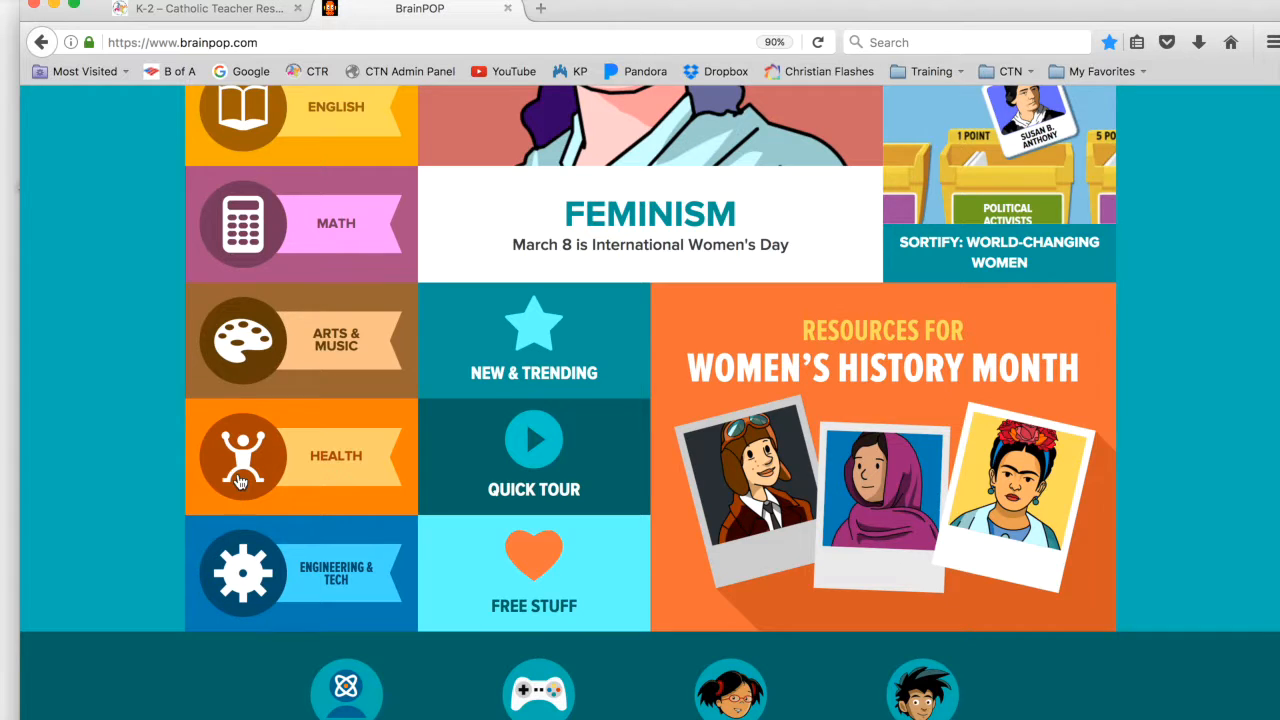
{"action": "scroll", "coordinate": [240, 483], "scroll_direction": "up", "scroll_amount": 4}
{"action": "scroll", "coordinate": [400, 475], "scroll_direction": "up", "scroll_amount": 1}
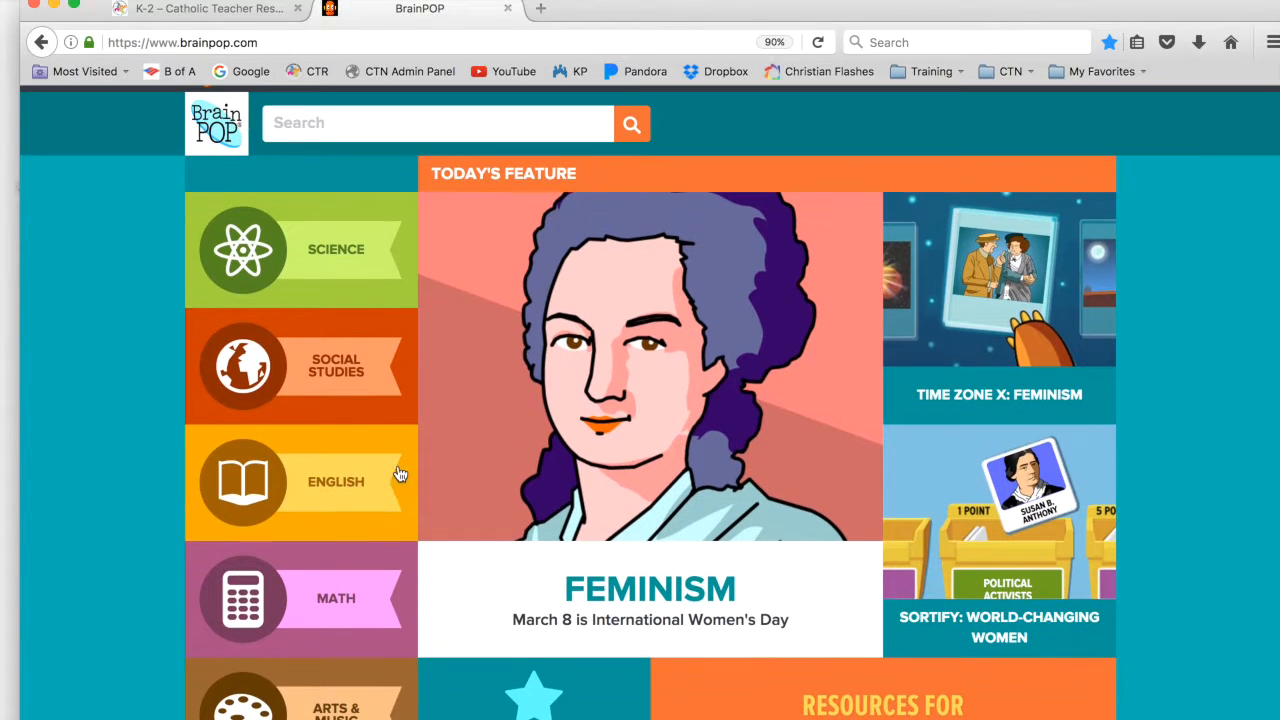
{"action": "left_click", "coordinate": [329, 270]}
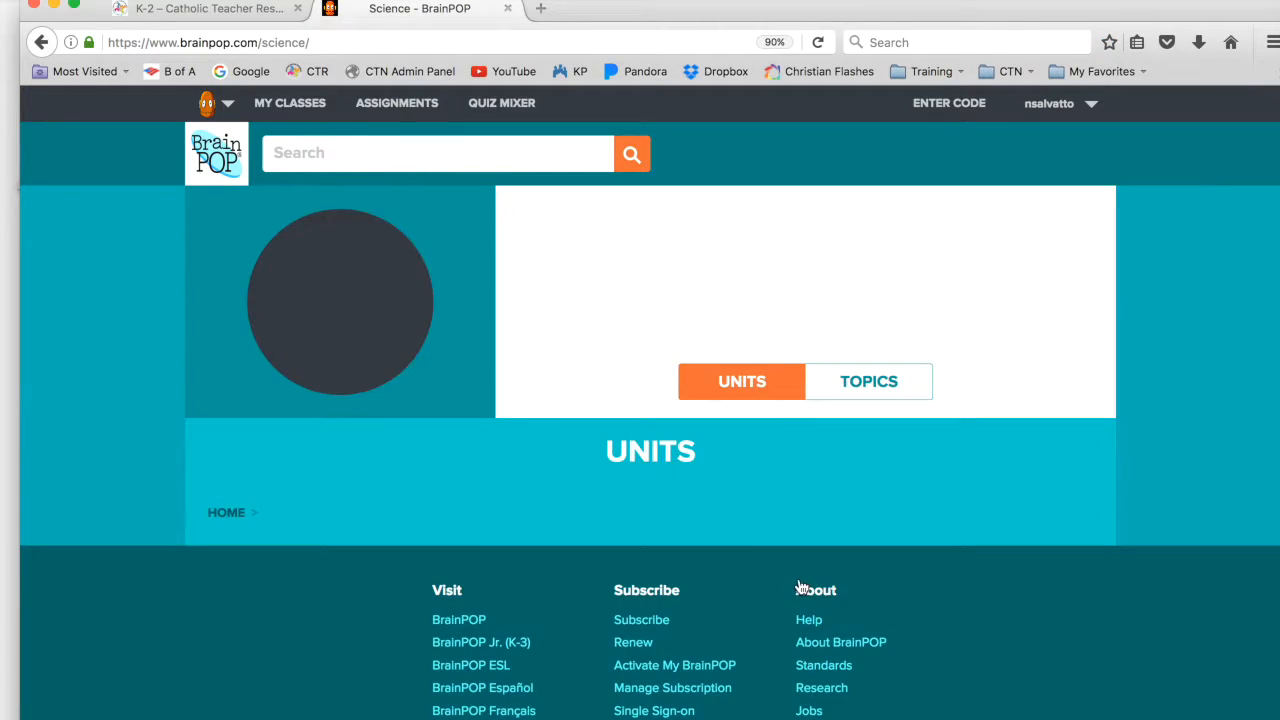
{"action": "scroll", "coordinate": [1050, 570], "scroll_direction": "down", "scroll_amount": 5}
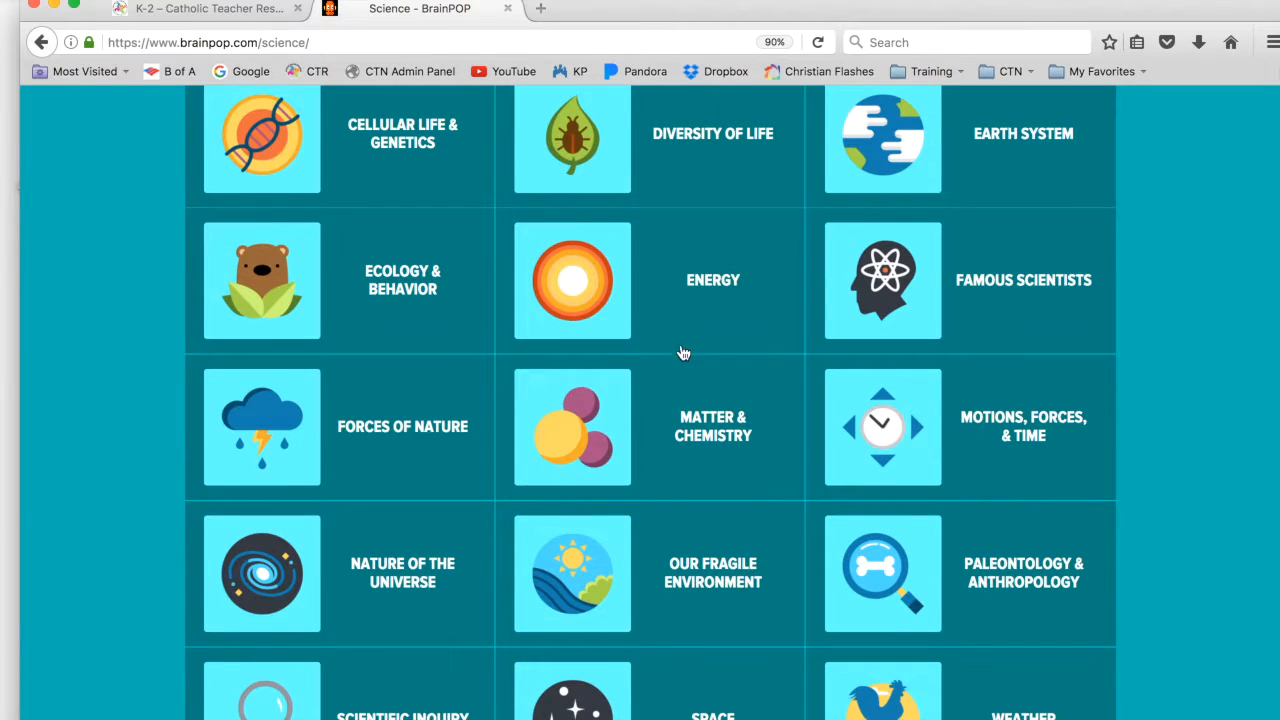
{"action": "left_click", "coordinate": [612, 440]}
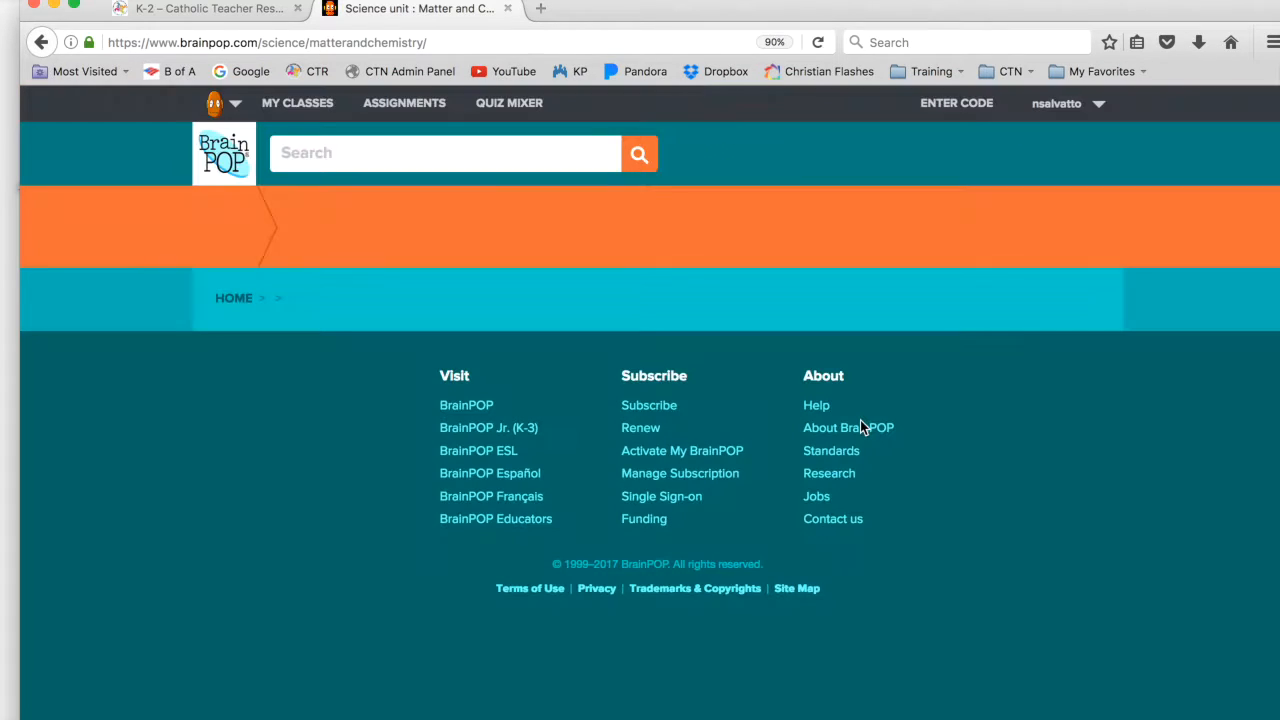
{"action": "scroll", "coordinate": [861, 427], "scroll_direction": "down", "scroll_amount": 4}
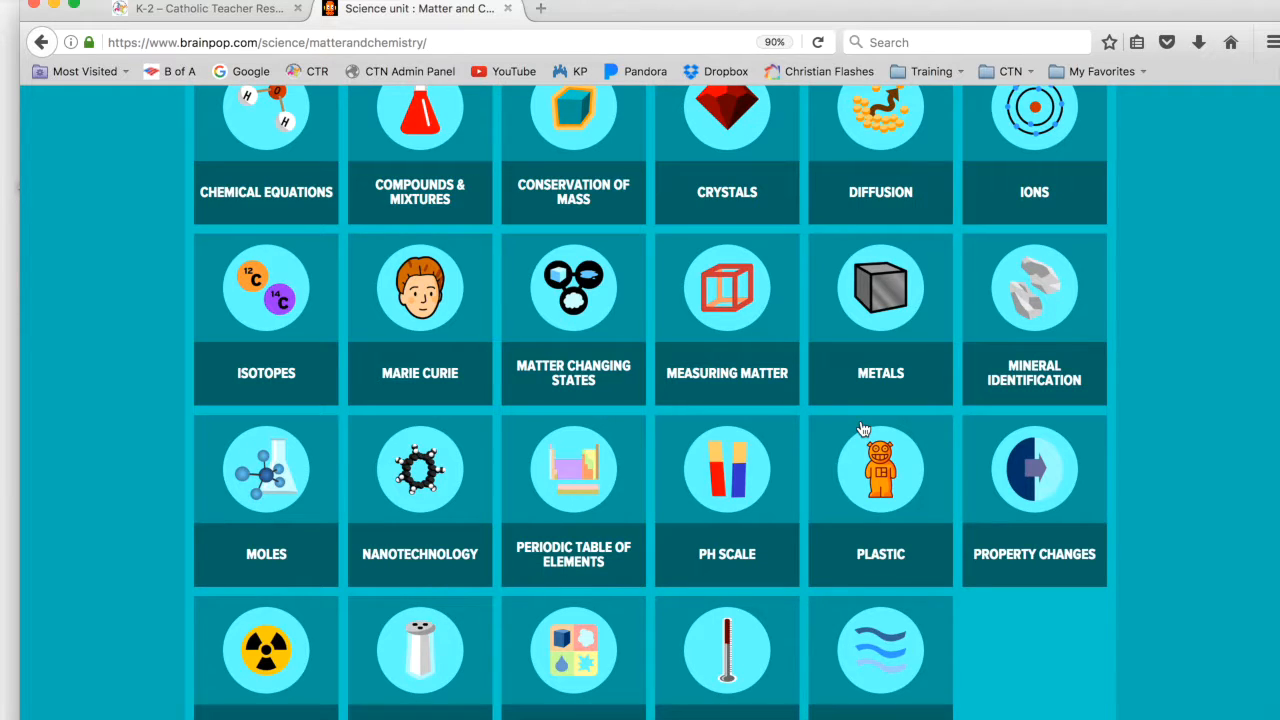
{"action": "scroll", "coordinate": [837, 414], "scroll_direction": "up", "scroll_amount": 5}
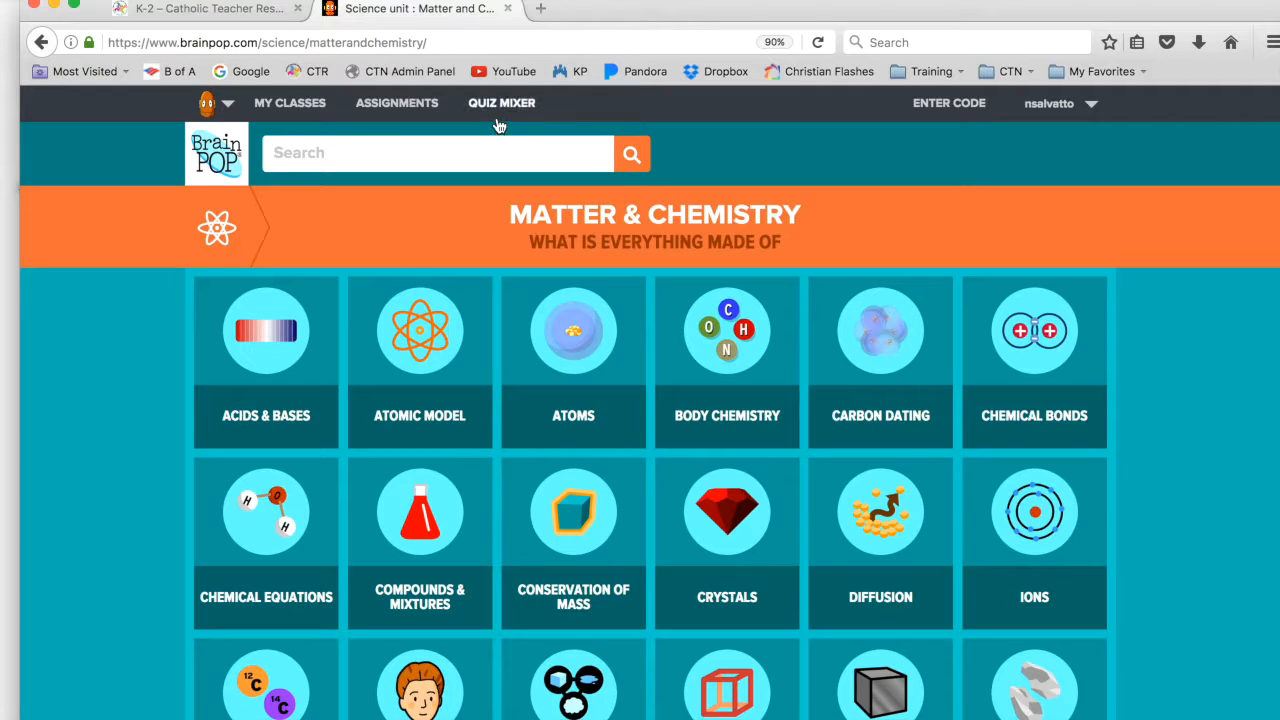
Step: On My Classes, choose + NEW CLASS from the class dropdown to open the Create a class form
{"action": "left_click", "coordinate": [283, 106]}
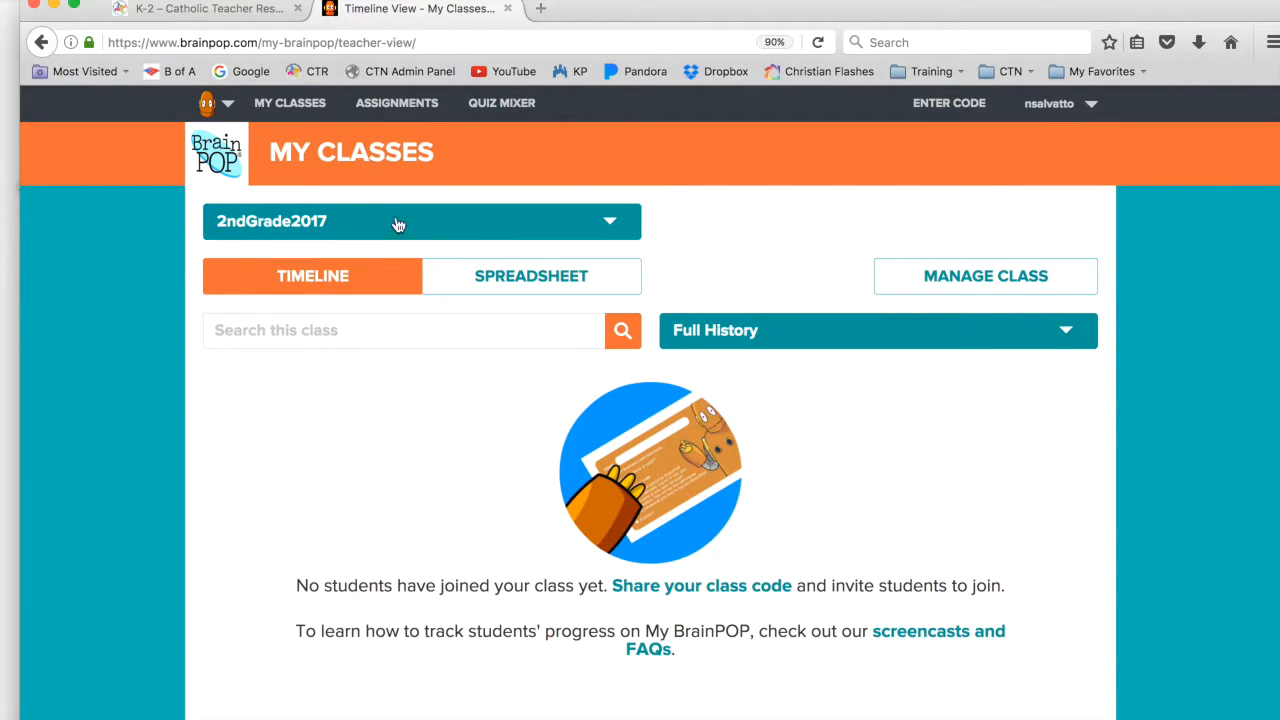
{"action": "left_click", "coordinate": [530, 221]}
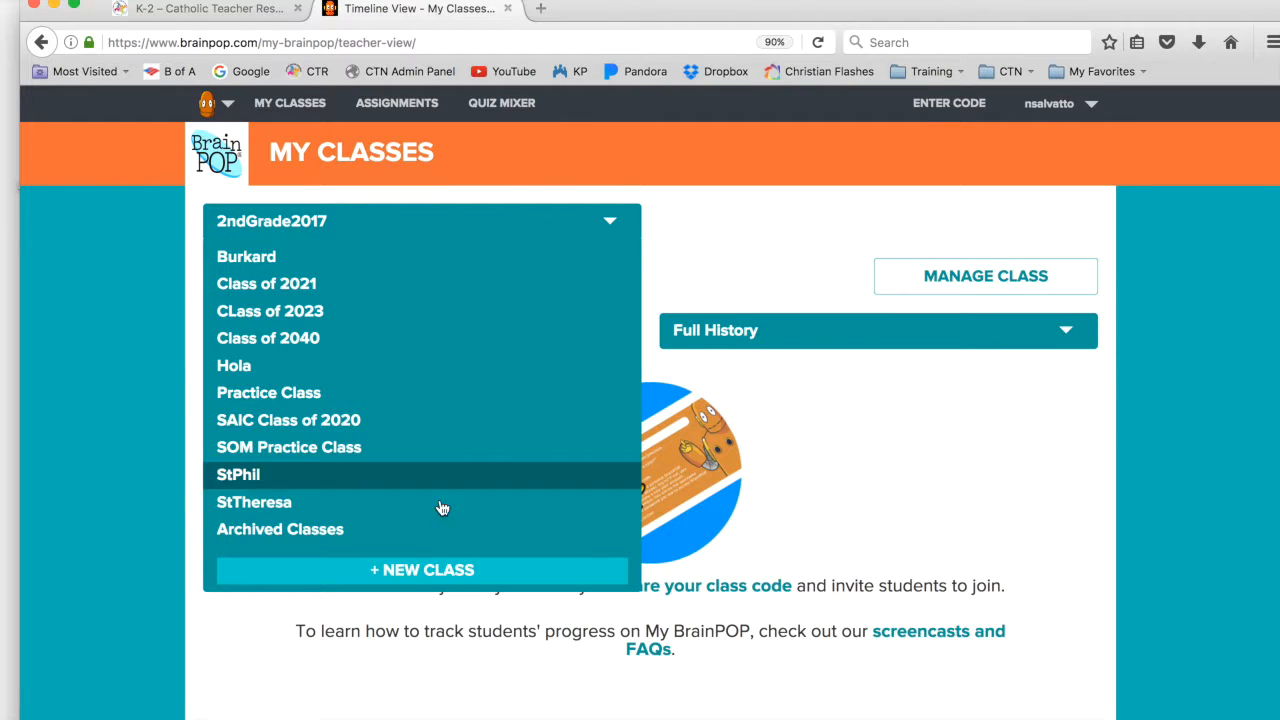
{"action": "left_click", "coordinate": [427, 574]}
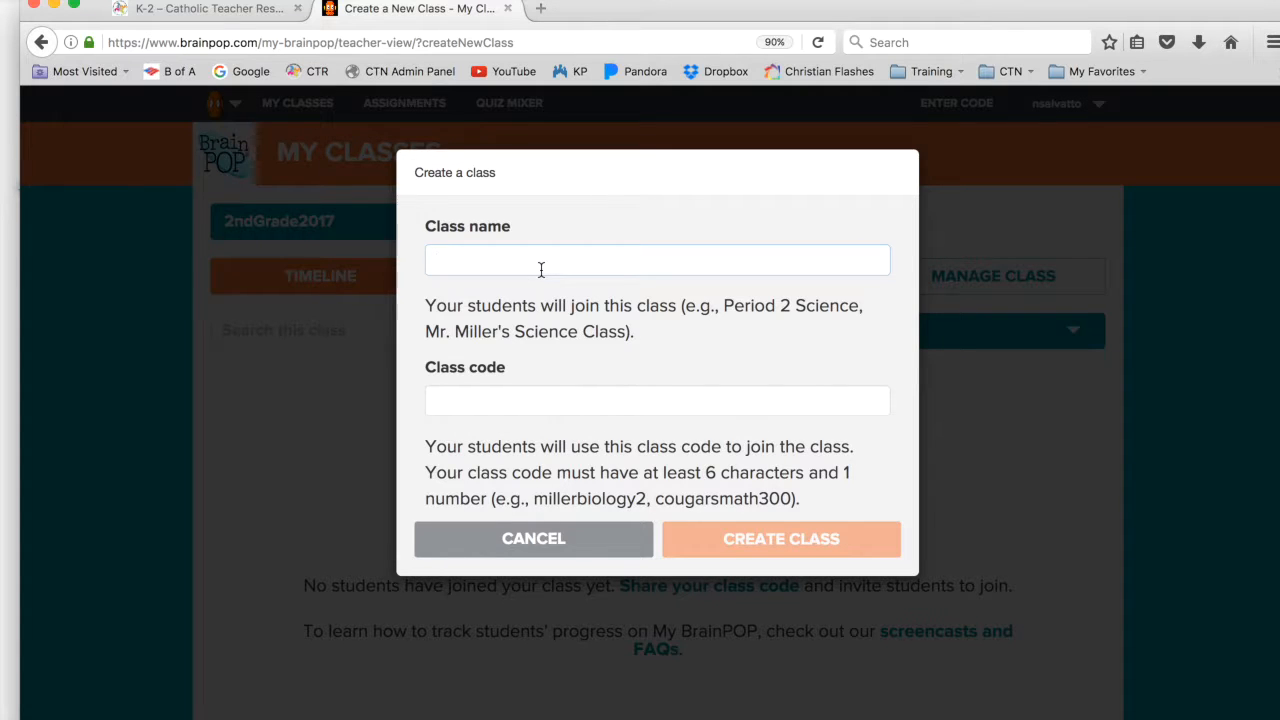
Step: Name the class 'CLASS OF 2040', enter a class code, and try creating it
{"action": "type", "text": "CLASS OF 2040"}
{"action": "left_click", "coordinate": [501, 401]}
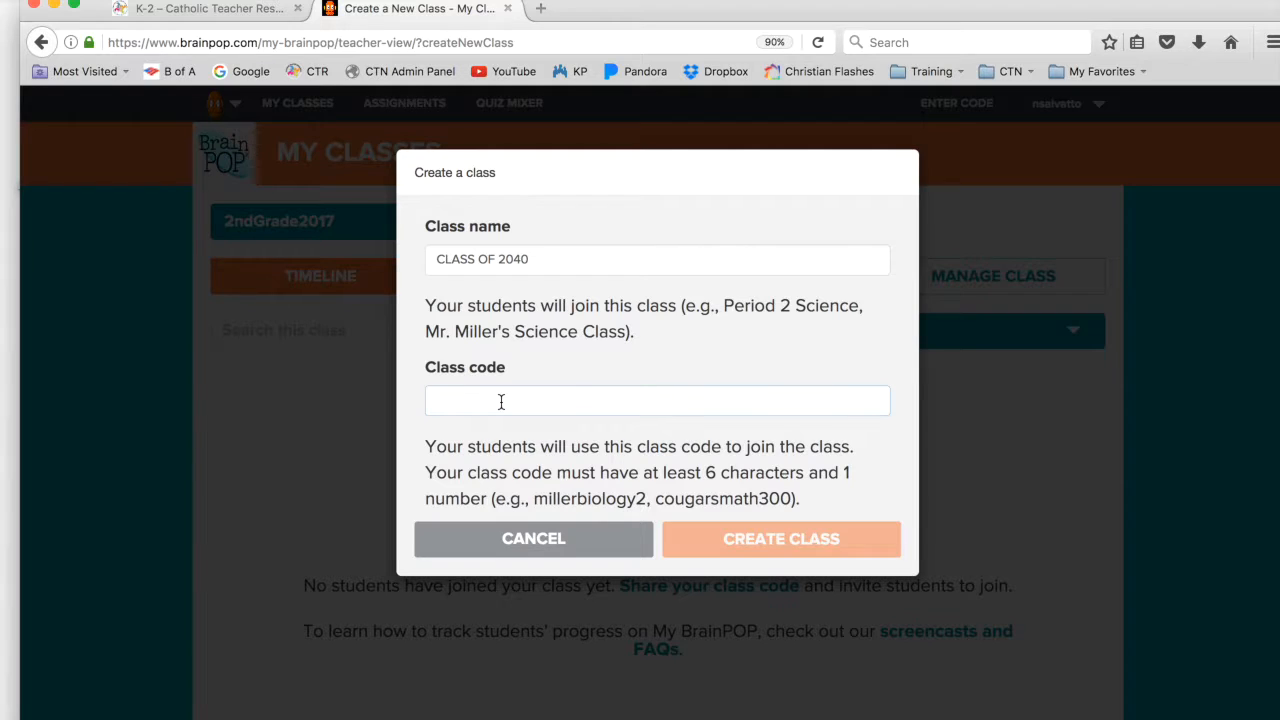
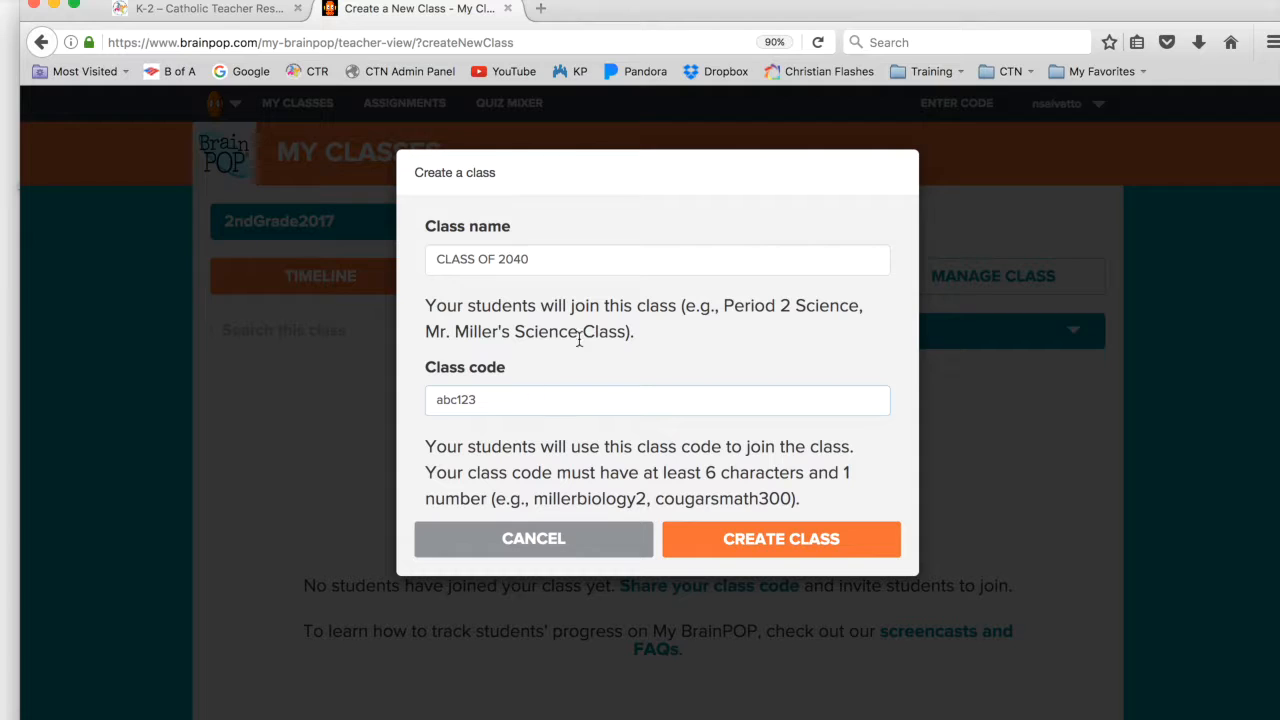
{"action": "left_click", "coordinate": [789, 542]}
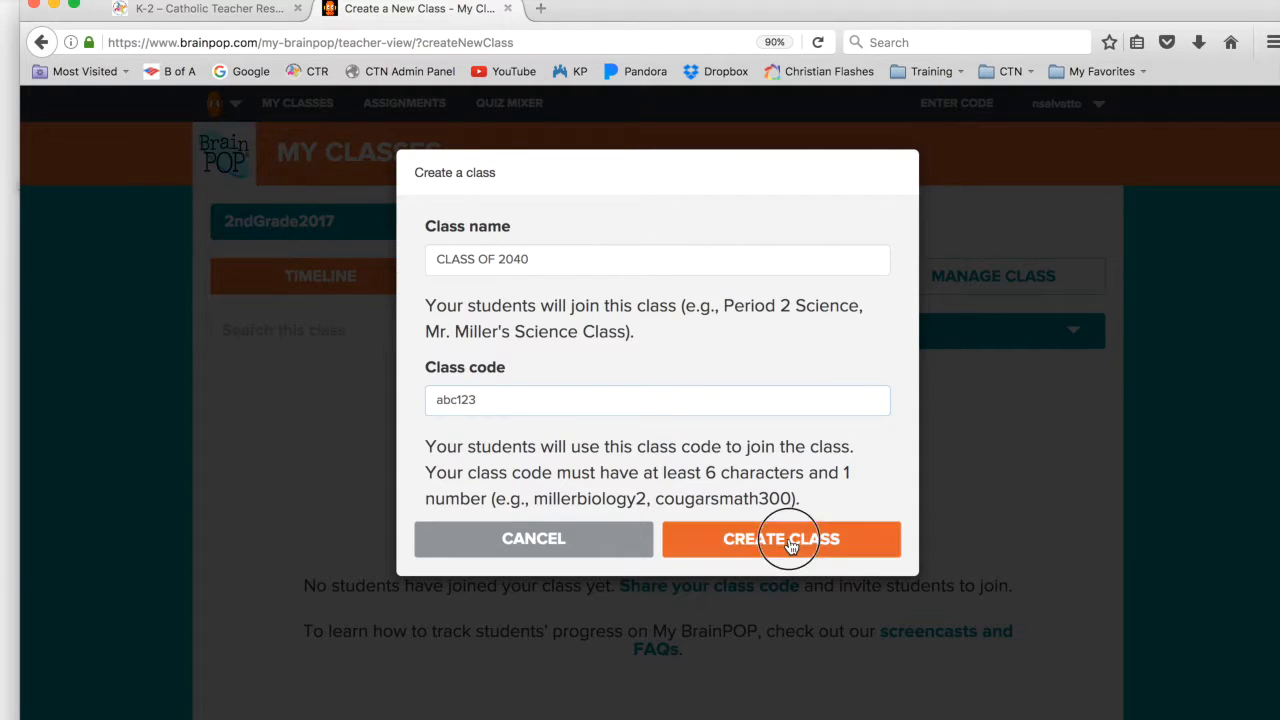
Step: Extend the taken class code, rename the class to 'CLASS OF 2041', and resubmit
{"action": "left_click", "coordinate": [520, 426]}
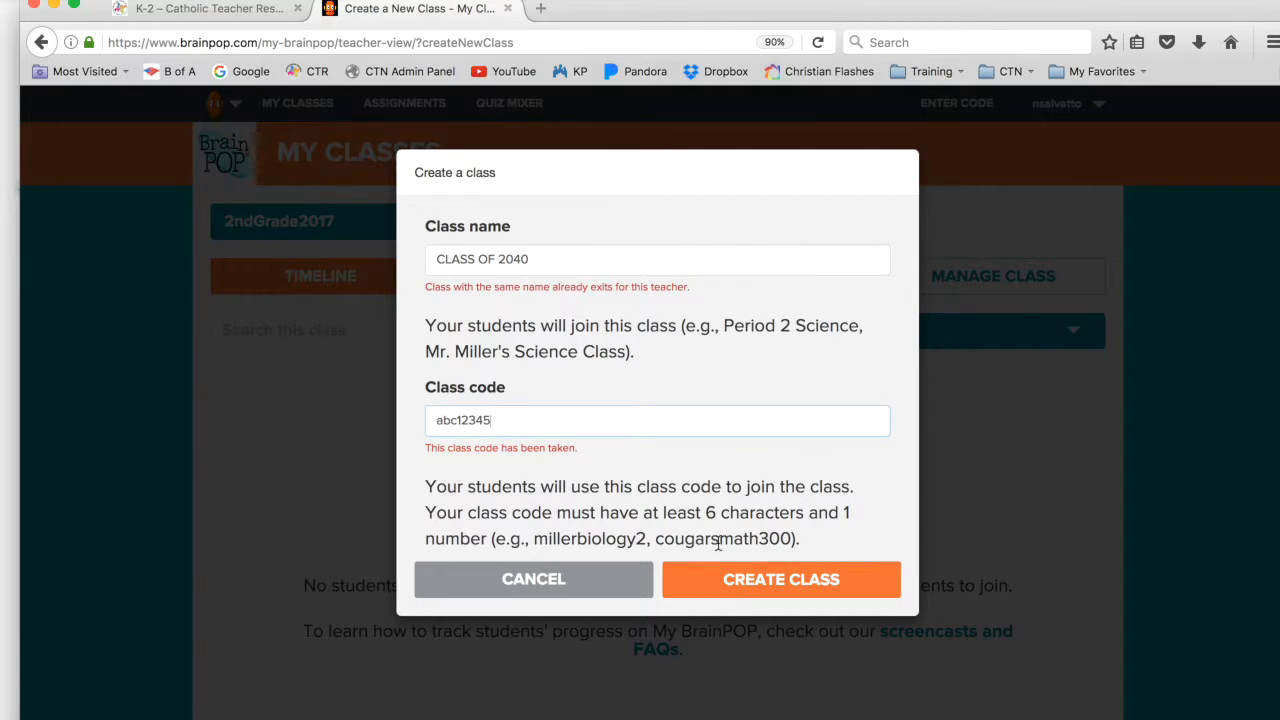
{"action": "left_click", "coordinate": [598, 260]}
{"action": "key", "text": "BackSpace"}
{"action": "left_click", "coordinate": [743, 581]}
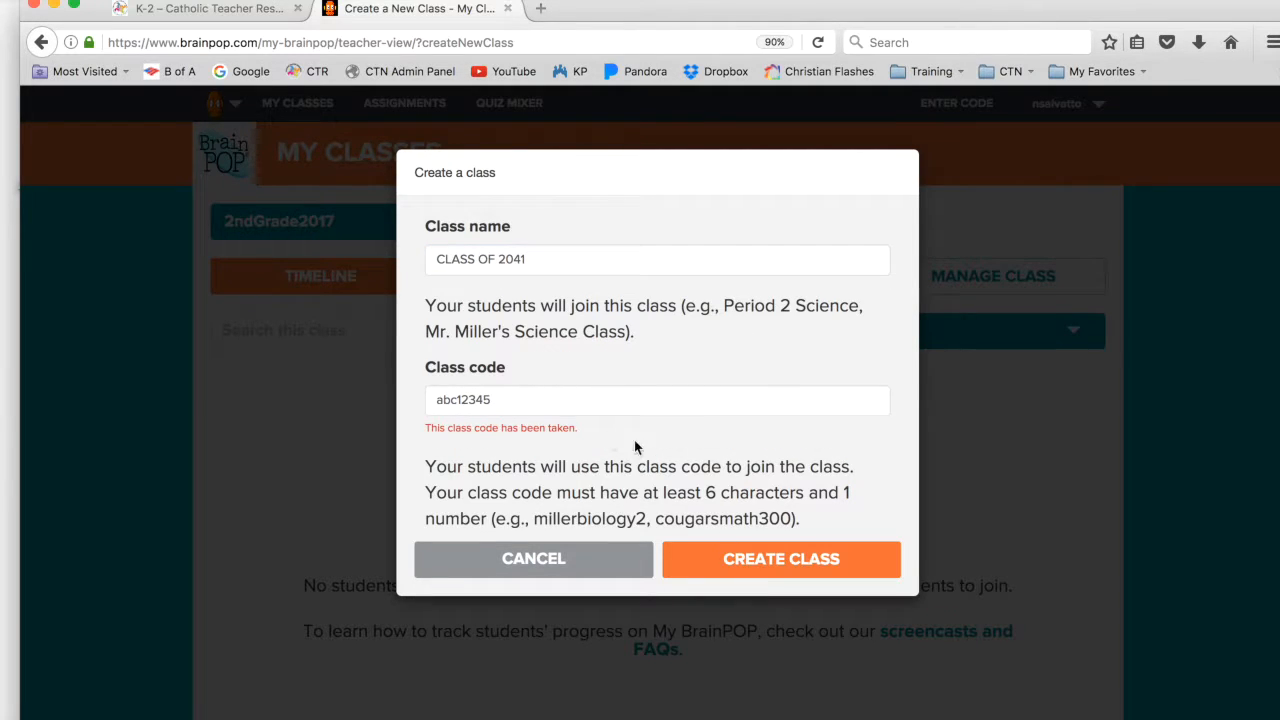
Step: Keep appending characters to the rejected class code and resubmitting until it's accepted
{"action": "left_click", "coordinate": [457, 400]}
{"action": "left_click", "coordinate": [795, 558]}
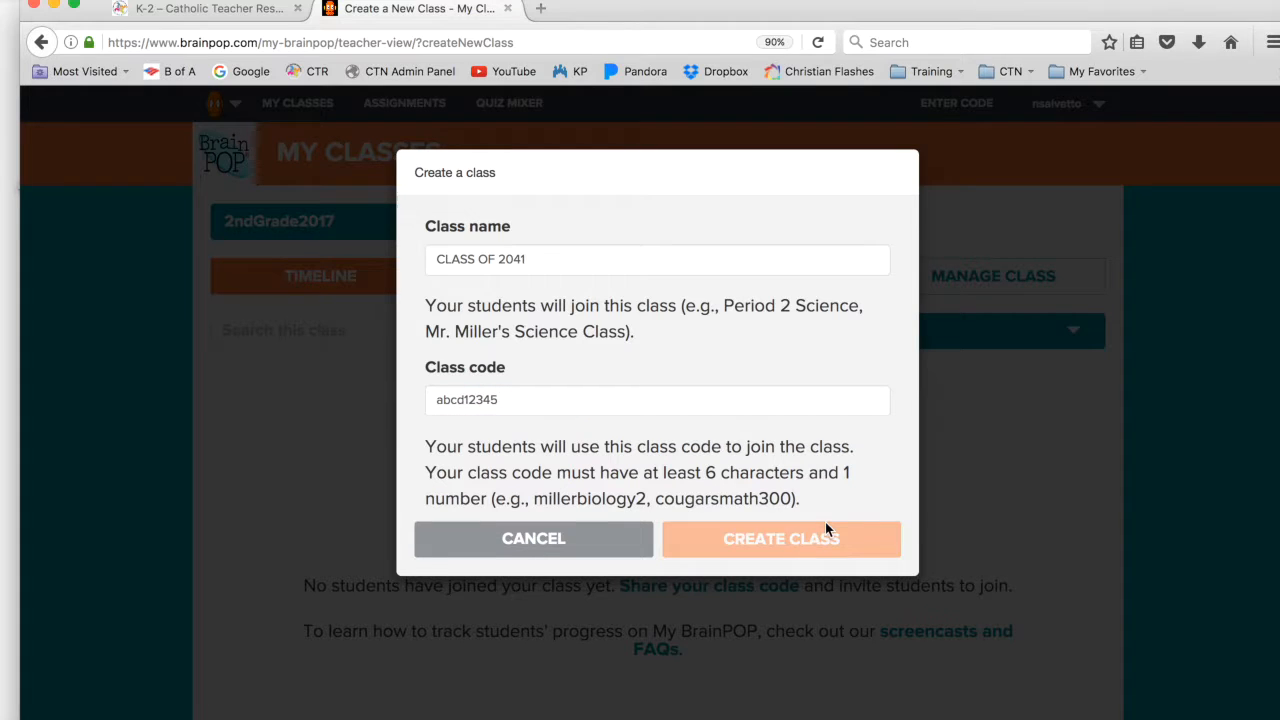
{"action": "left_click", "coordinate": [463, 400]}
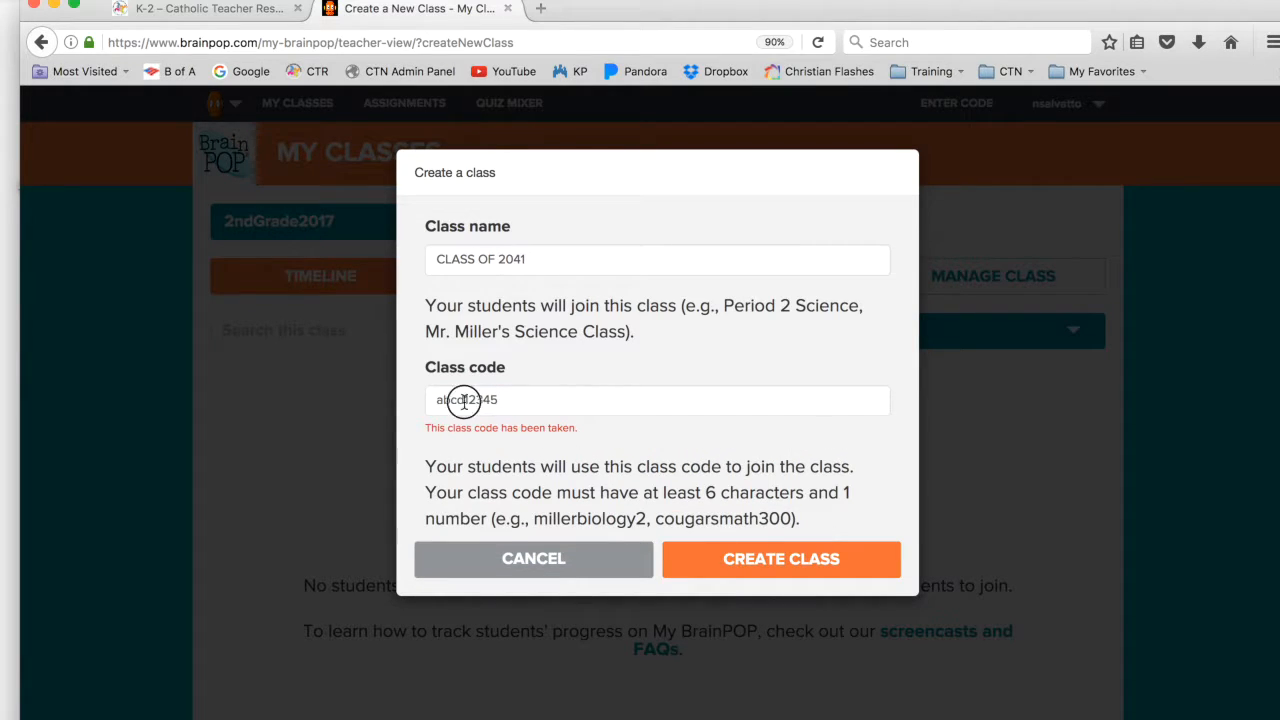
{"action": "left_click", "coordinate": [768, 561]}
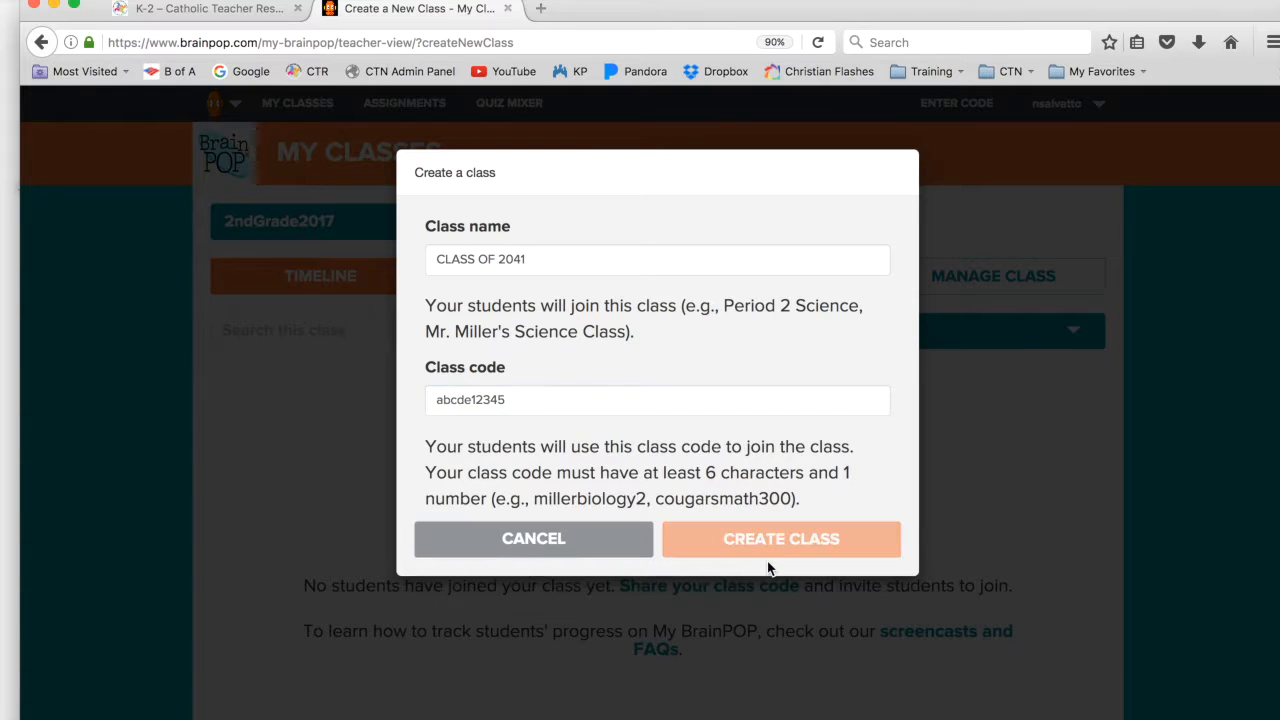
{"action": "left_click", "coordinate": [523, 396]}
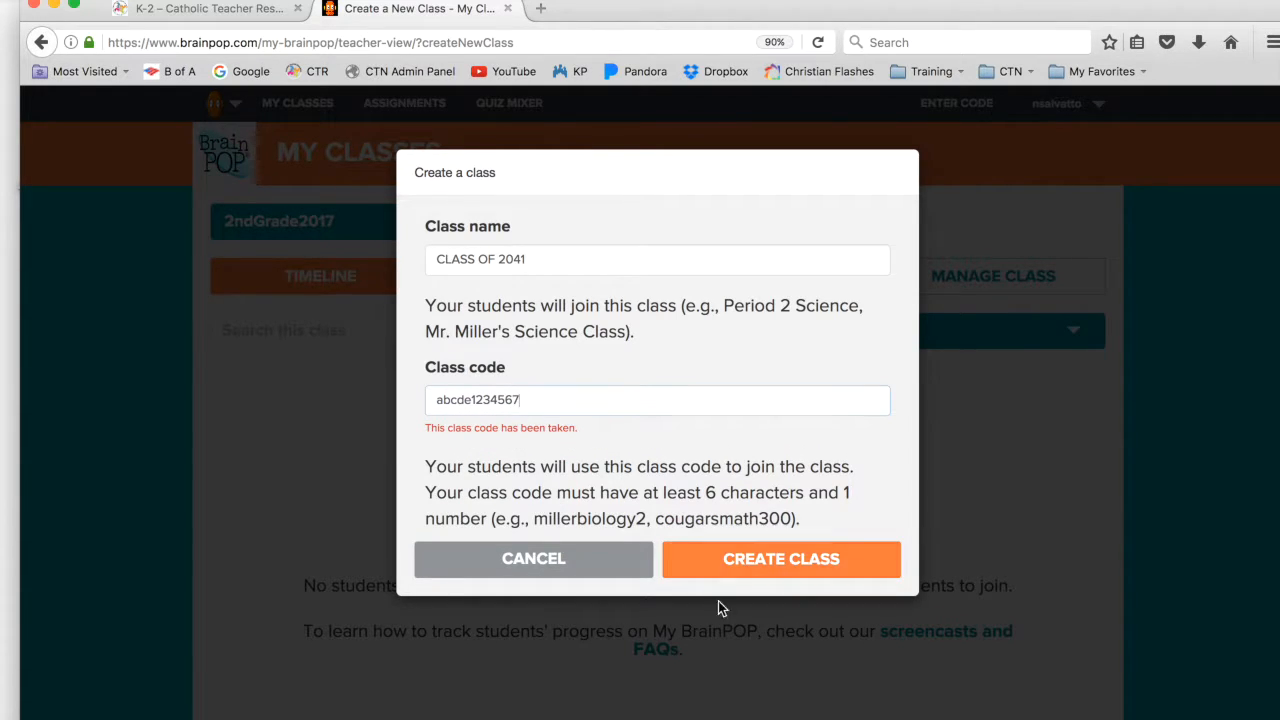
{"action": "left_click", "coordinate": [776, 578]}
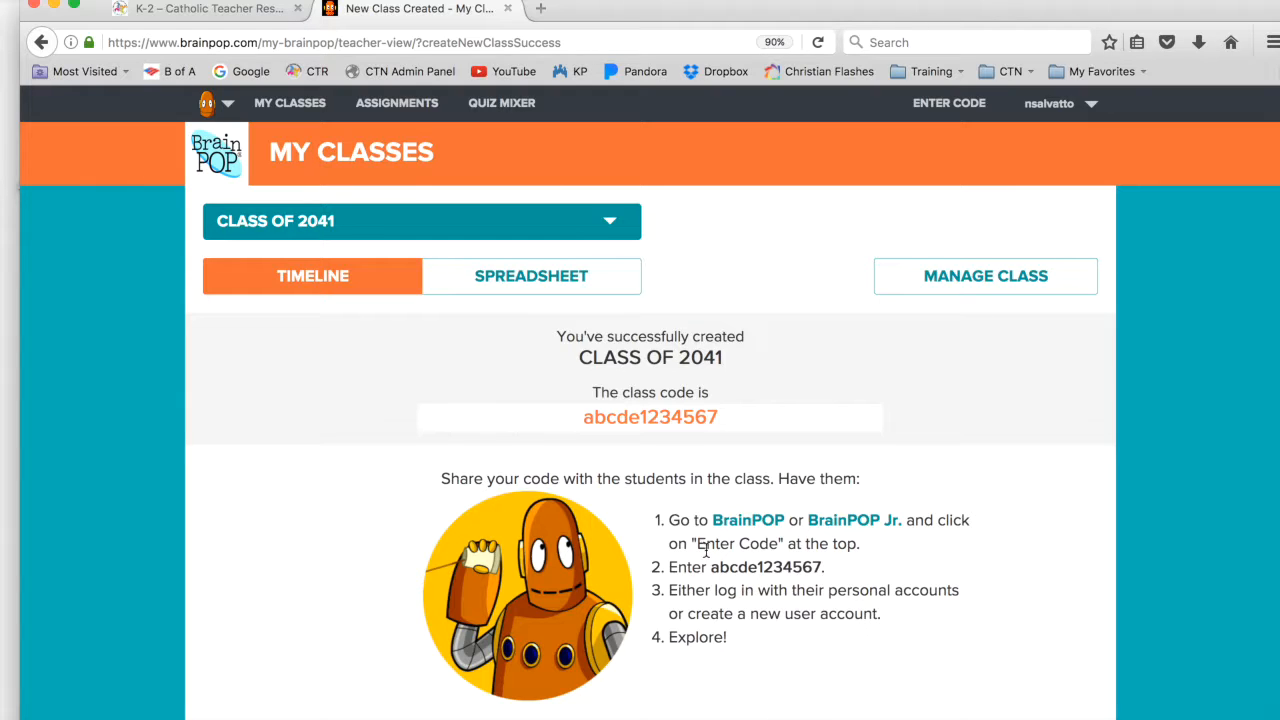
Step: Highlight the Share your code joining instructions on the CLASS OF 2041 success page
{"action": "left_click_drag", "start_coordinate": [516, 478], "coordinate": [860, 482]}
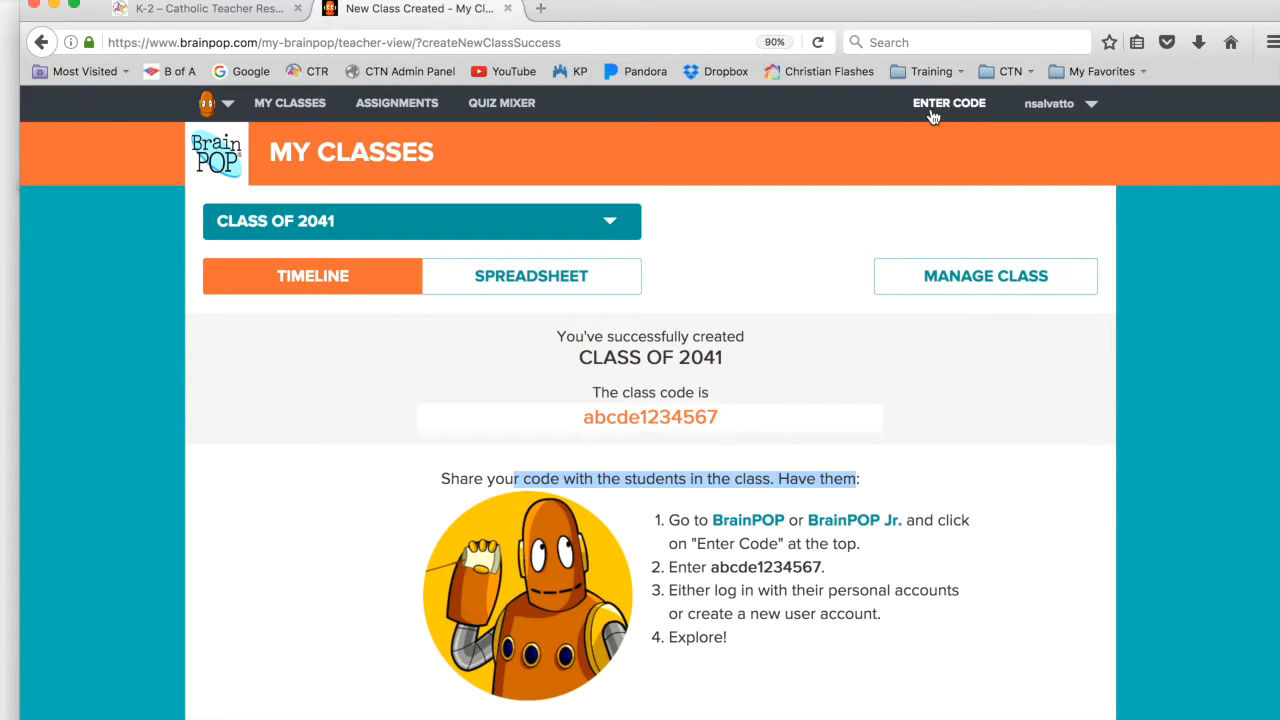
Step: Highlight the new class code, then switch the class dropdown to Practice Class
{"action": "left_click_drag", "start_coordinate": [788, 416], "coordinate": [558, 432]}
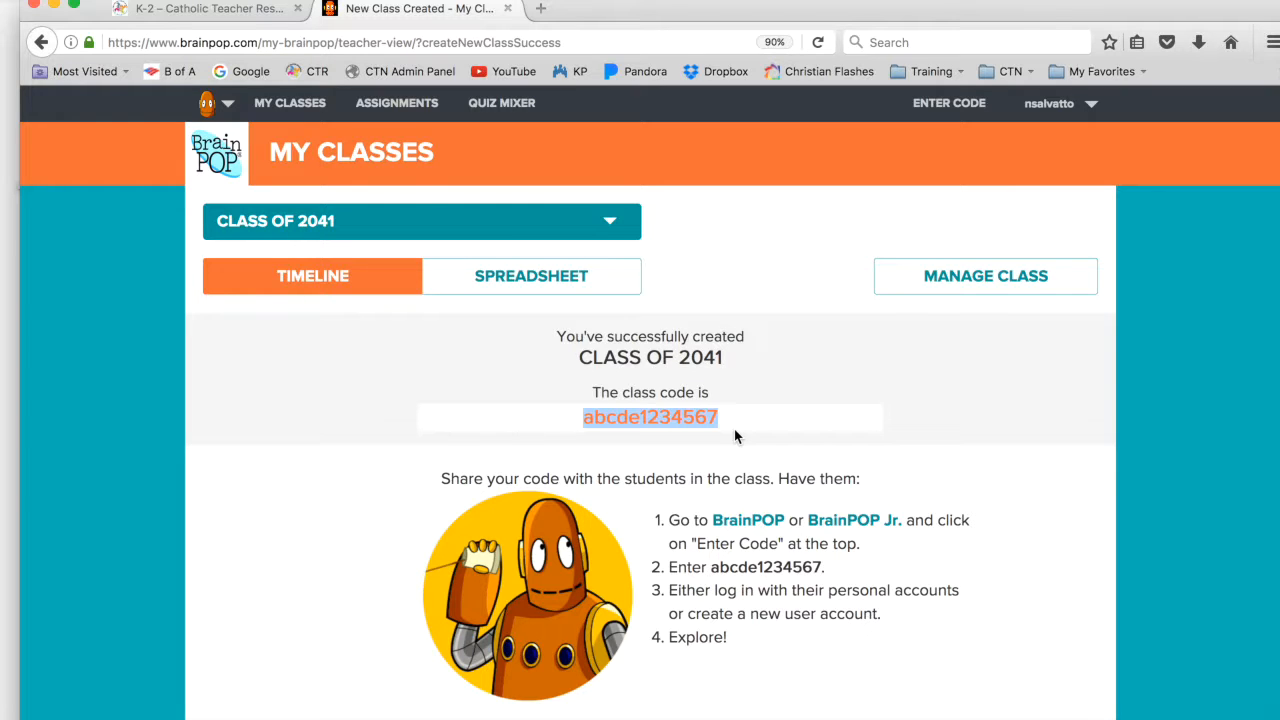
{"action": "left_click", "coordinate": [607, 226]}
{"action": "left_click", "coordinate": [305, 421]}
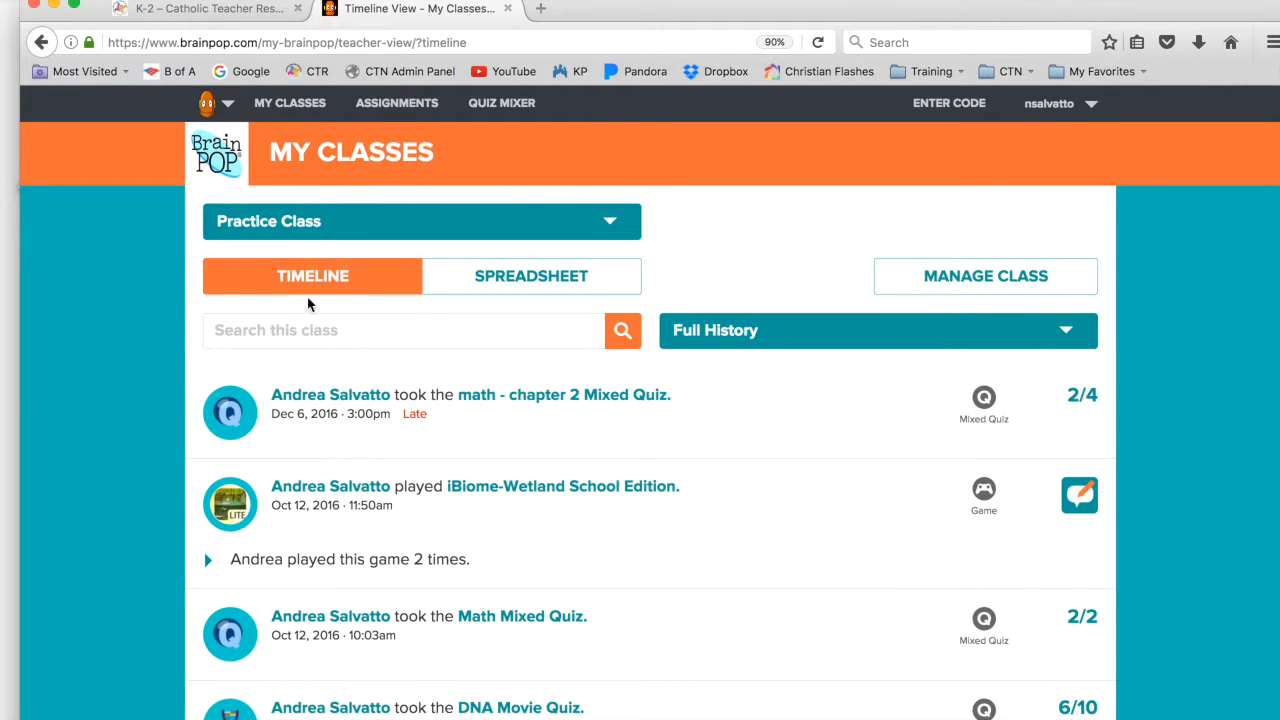
Step: Expand the iBiome-Wetland School Edition entry to show its two Oct 12 plays
{"action": "scroll", "coordinate": [290, 305], "scroll_direction": "down", "scroll_amount": 10}
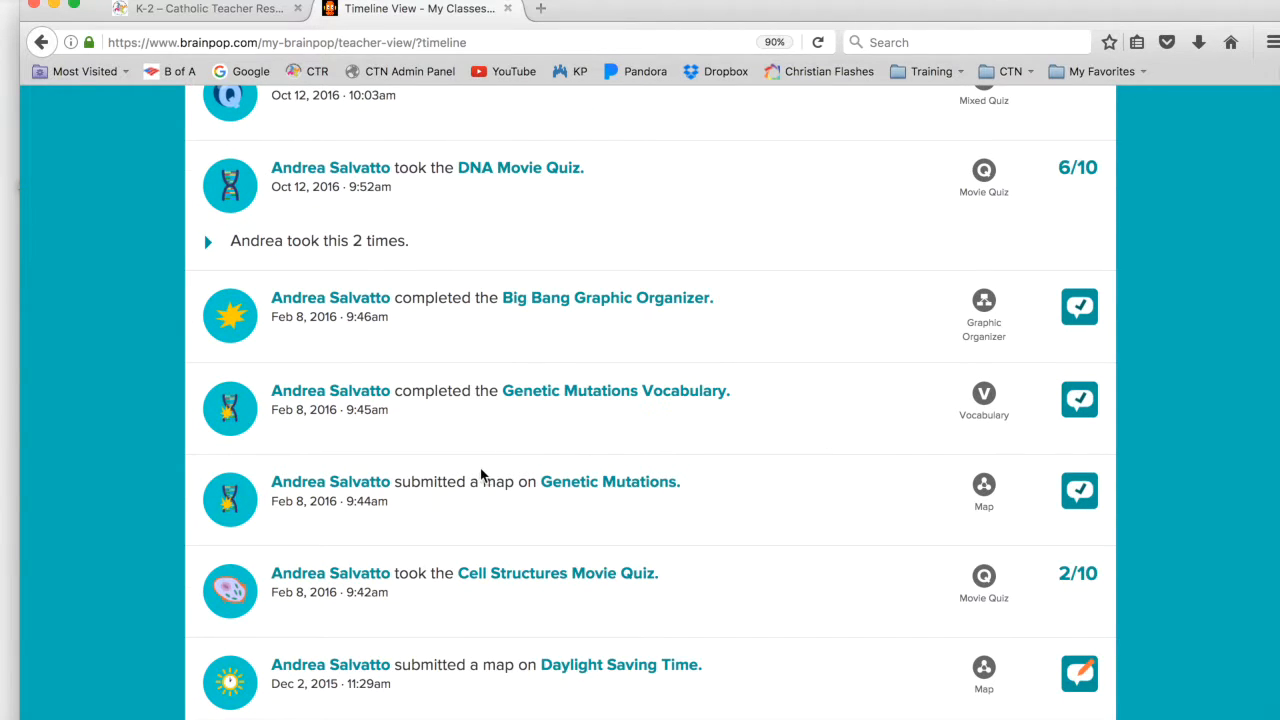
{"action": "scroll", "coordinate": [489, 480], "scroll_direction": "up", "scroll_amount": 4}
{"action": "scroll", "coordinate": [504, 498], "scroll_direction": "up", "scroll_amount": 3}
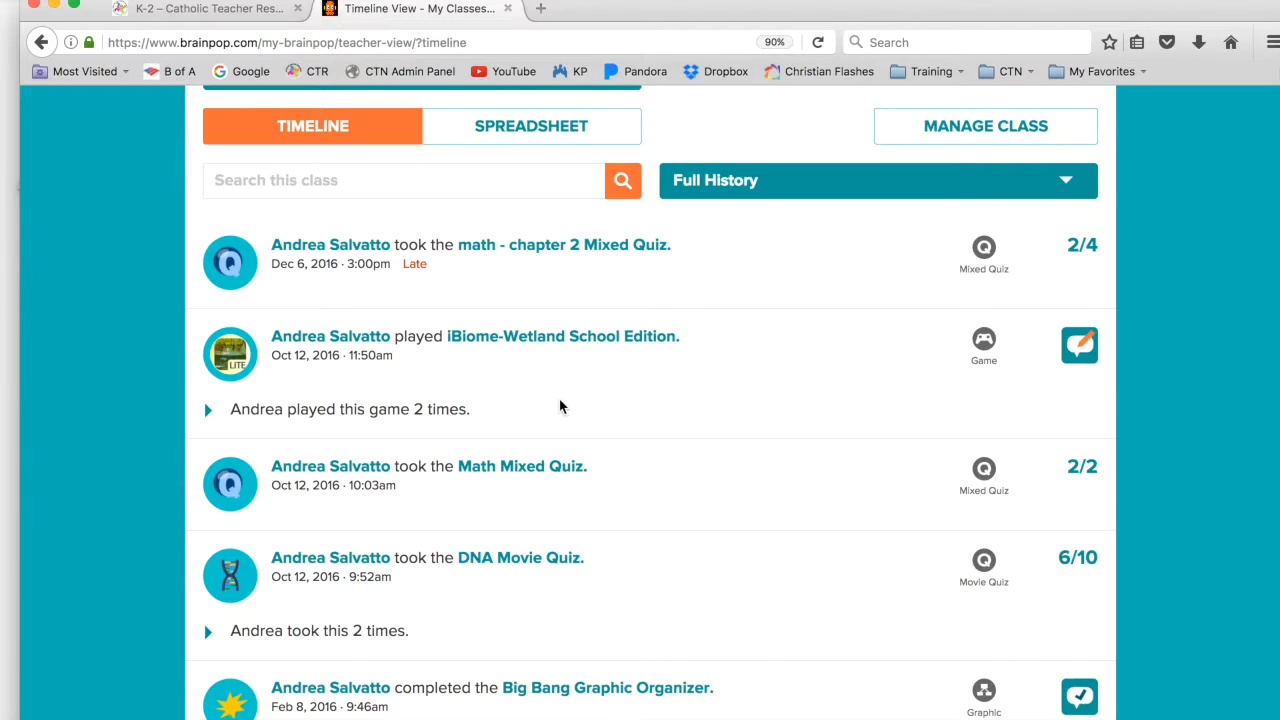
{"action": "scroll", "coordinate": [760, 386], "scroll_direction": "down", "scroll_amount": 5}
{"action": "scroll", "coordinate": [300, 265], "scroll_direction": "up", "scroll_amount": 2}
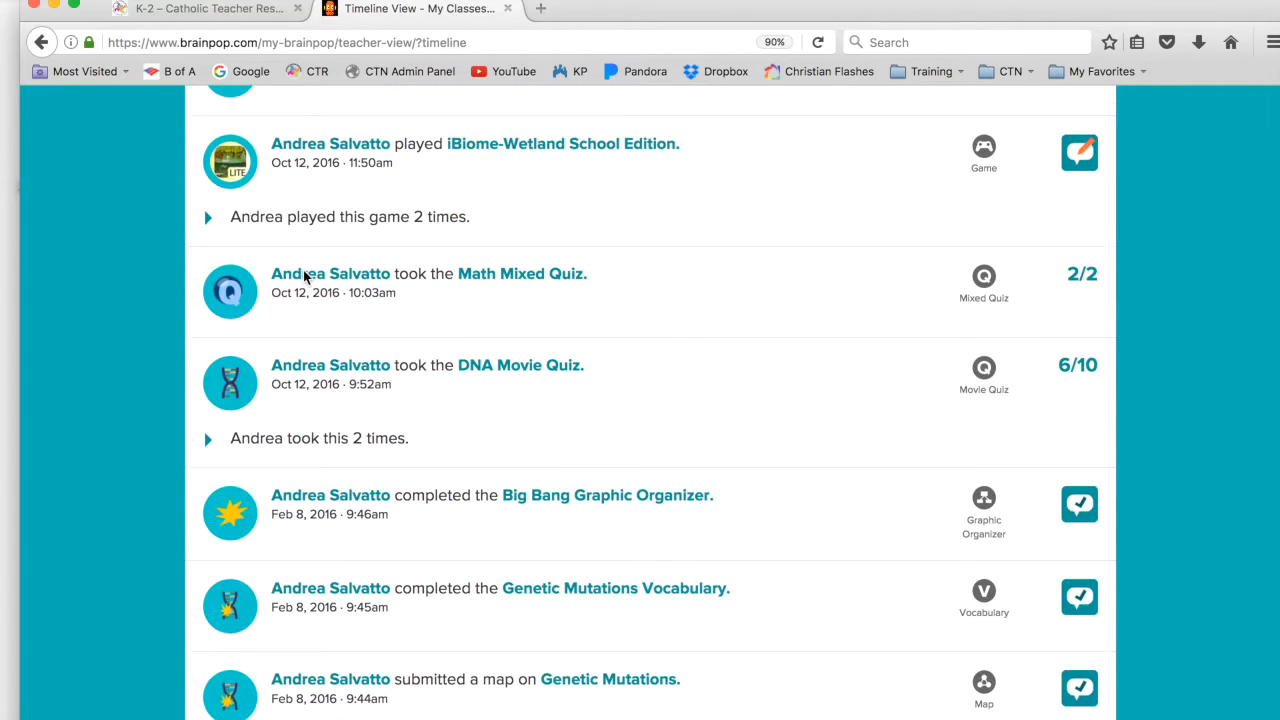
{"action": "left_click", "coordinate": [208, 229]}
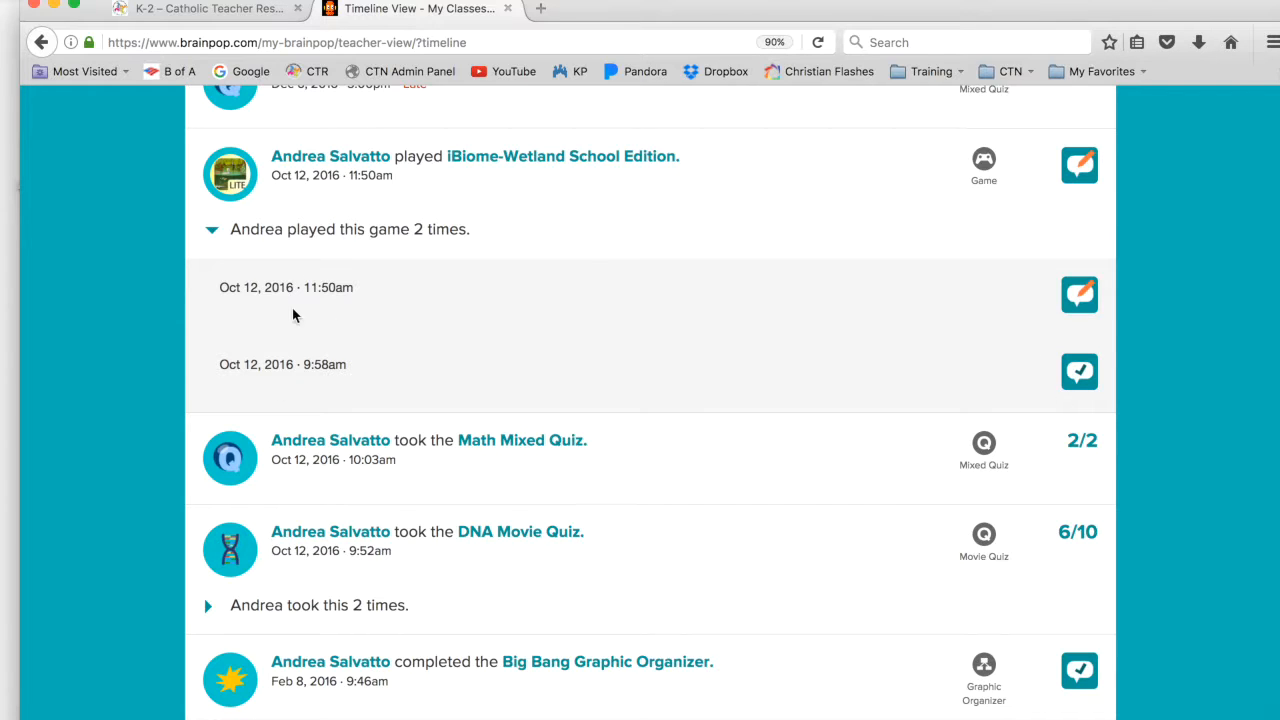
{"action": "scroll", "coordinate": [443, 440], "scroll_direction": "up", "scroll_amount": 6}
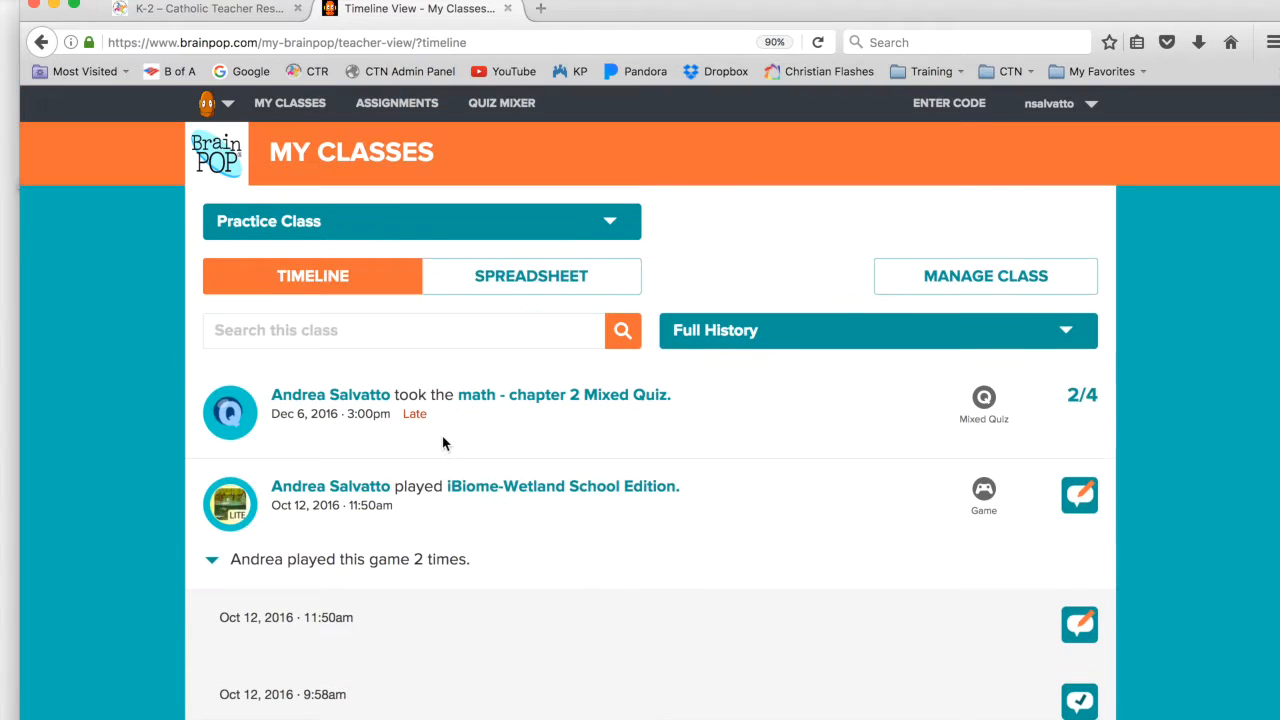
Step: Switch Practice Class to the Spreadsheet view and scroll sideways through the quiz score columns
{"action": "left_click", "coordinate": [536, 277]}
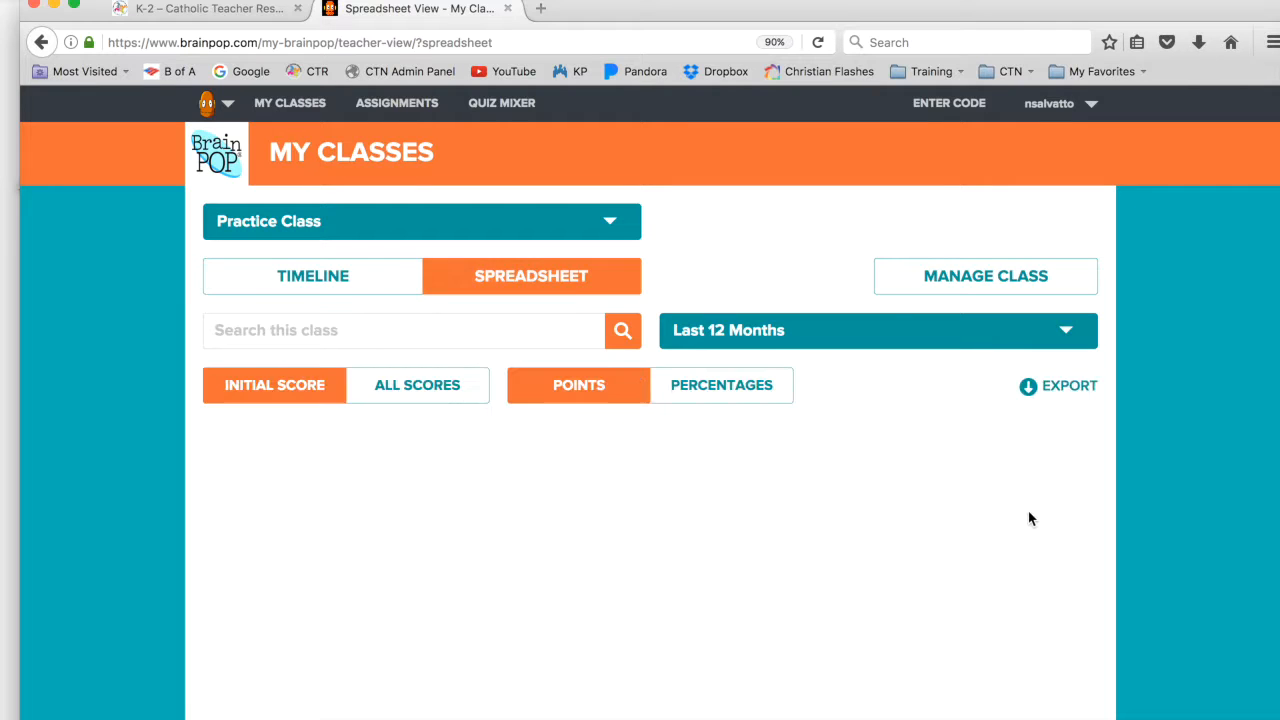
{"action": "scroll", "coordinate": [1030, 518], "scroll_direction": "down", "scroll_amount": 1}
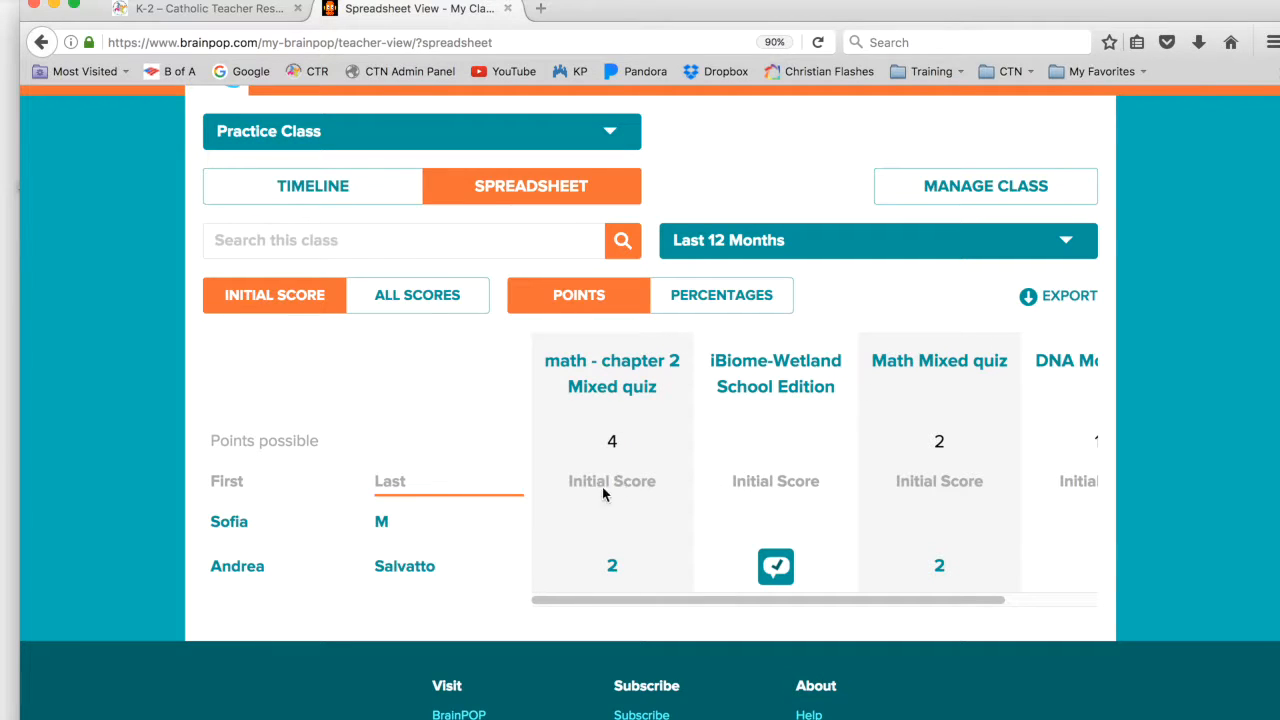
{"action": "left_click_drag", "start_coordinate": [957, 600], "coordinate": [1086, 600]}
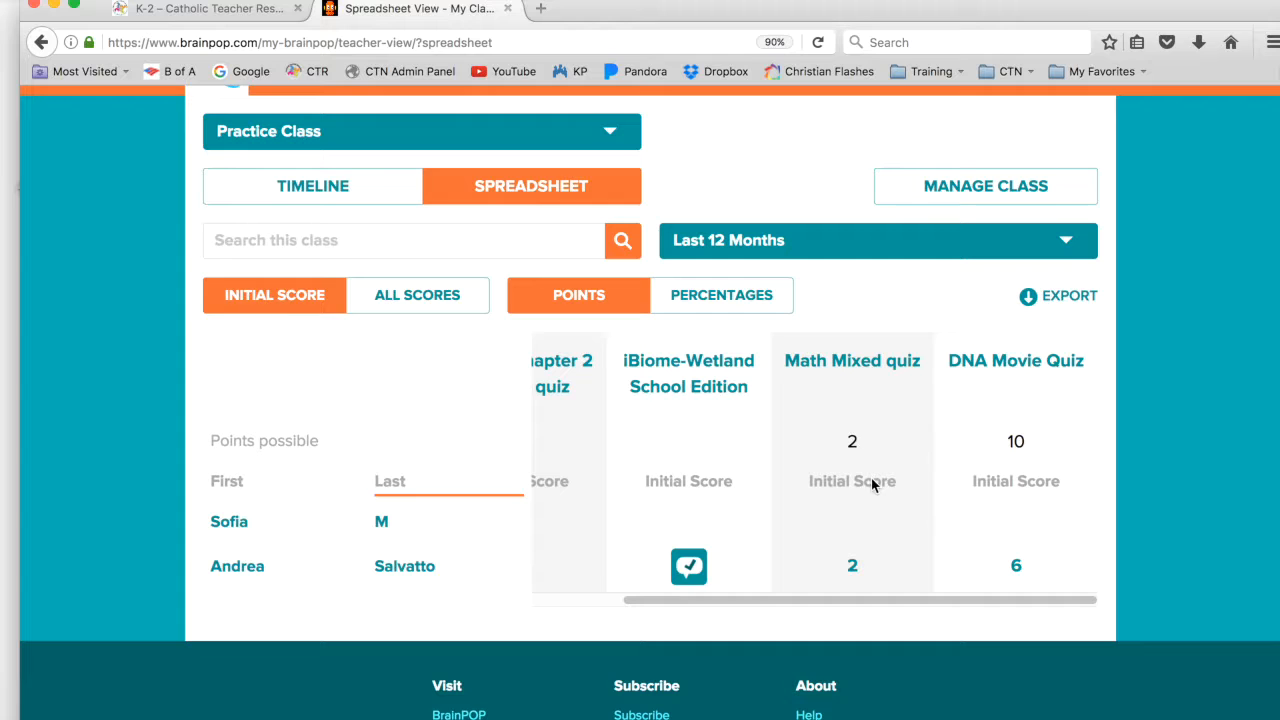
{"action": "left_click_drag", "start_coordinate": [900, 600], "coordinate": [737, 560]}
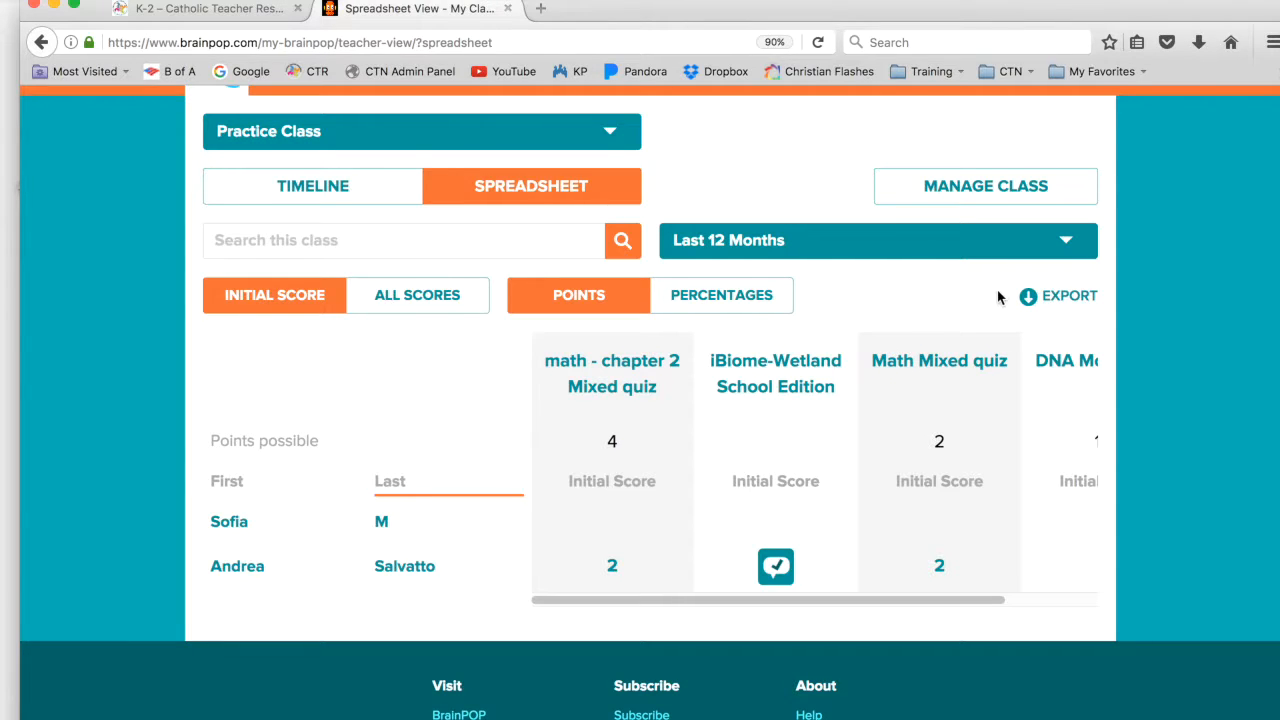
{"action": "scroll", "coordinate": [994, 294], "scroll_direction": "up", "scroll_amount": 2}
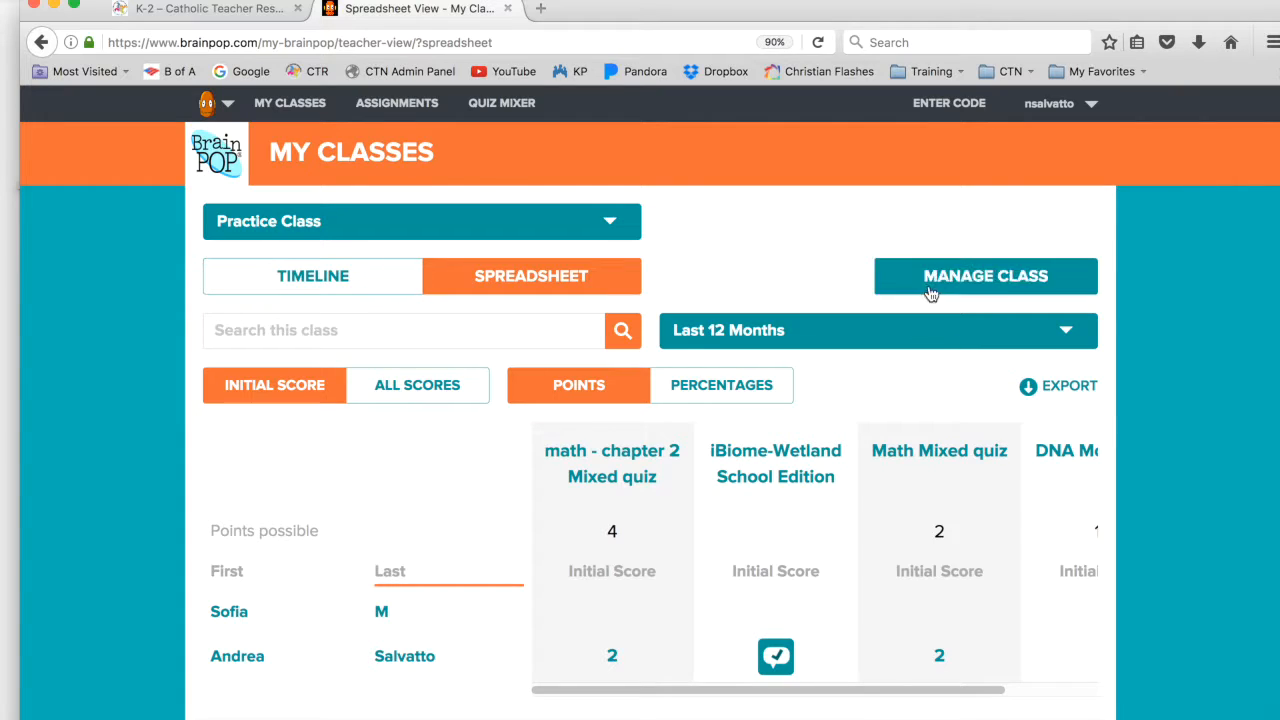
Step: Turn off the Practice Class lock switch so new students can join
{"action": "left_click", "coordinate": [980, 282]}
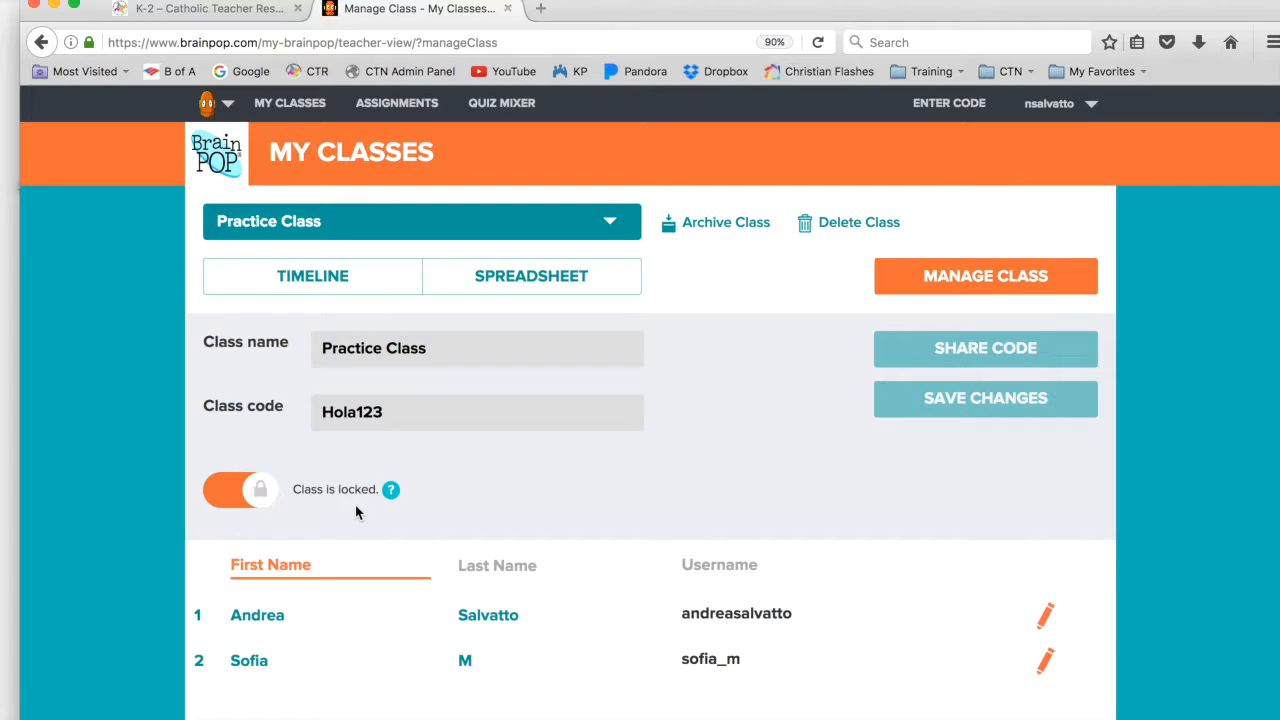
{"action": "left_click", "coordinate": [228, 497]}
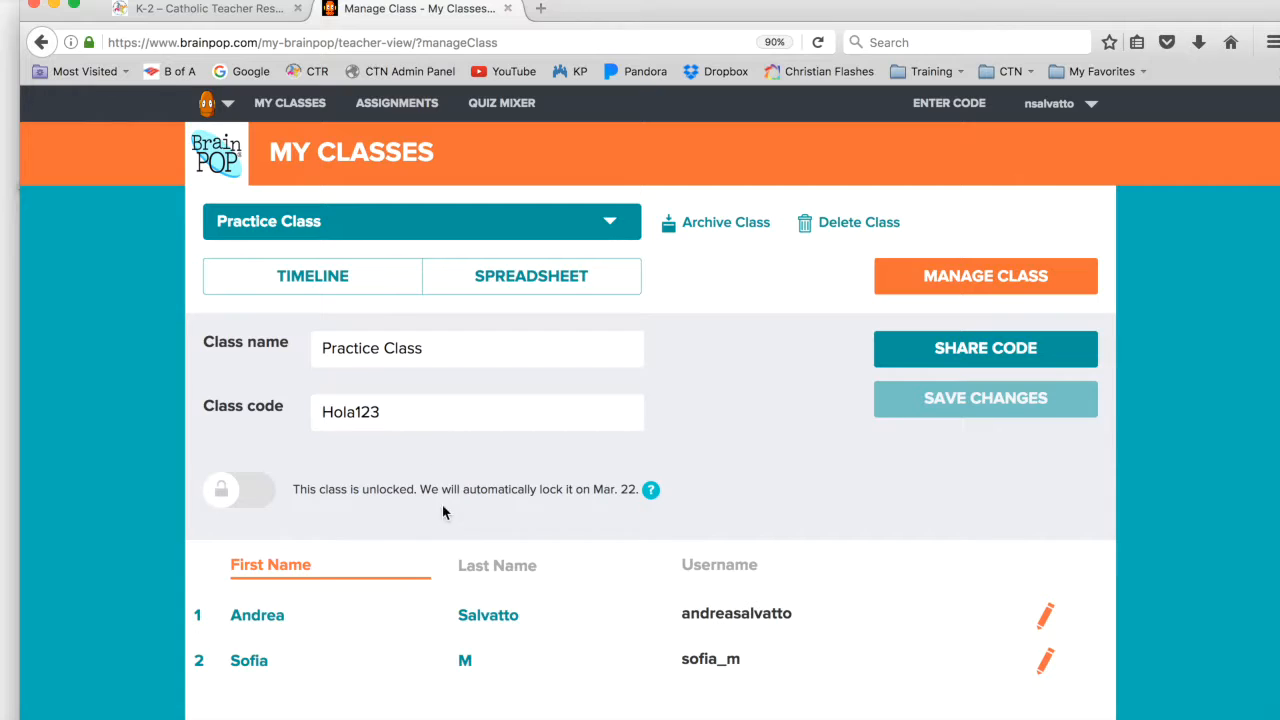
{"action": "left_click_drag", "start_coordinate": [412, 489], "coordinate": [600, 550]}
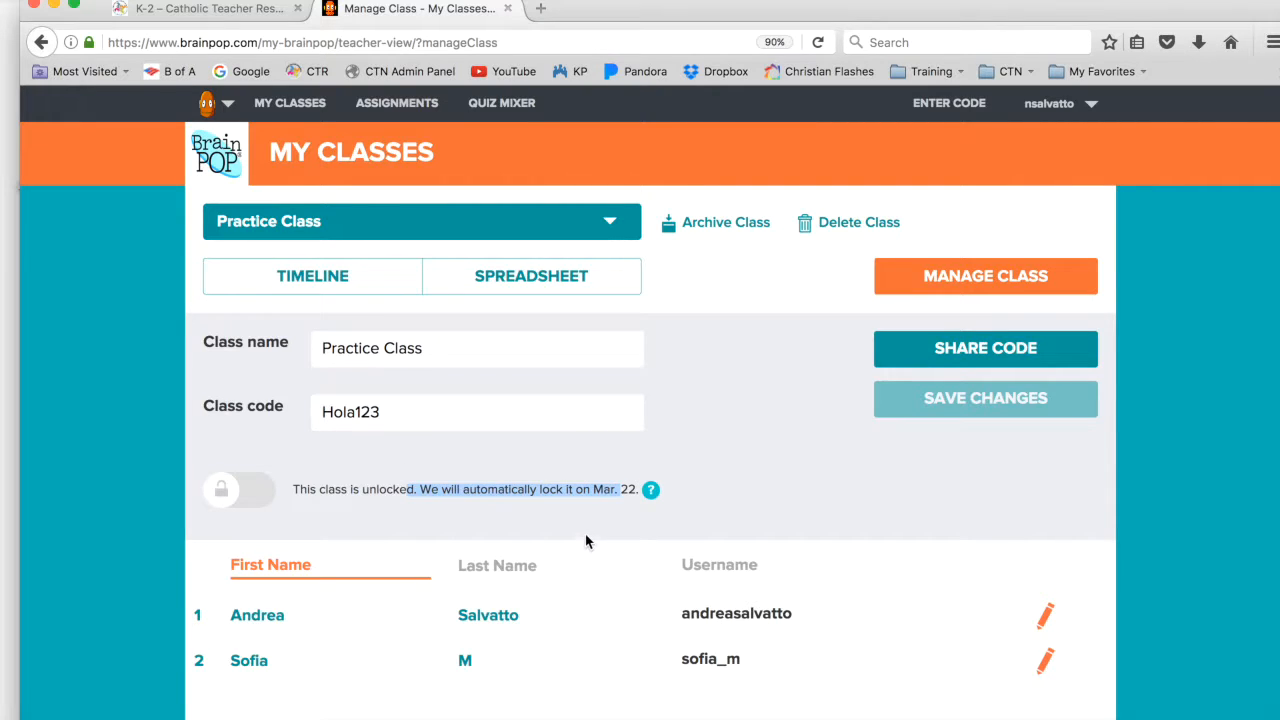
{"action": "left_click", "coordinate": [529, 534]}
Step: Check the class code, then return to the Practice Class score spreadsheet
{"action": "left_click_drag", "start_coordinate": [381, 413], "coordinate": [305, 410]}
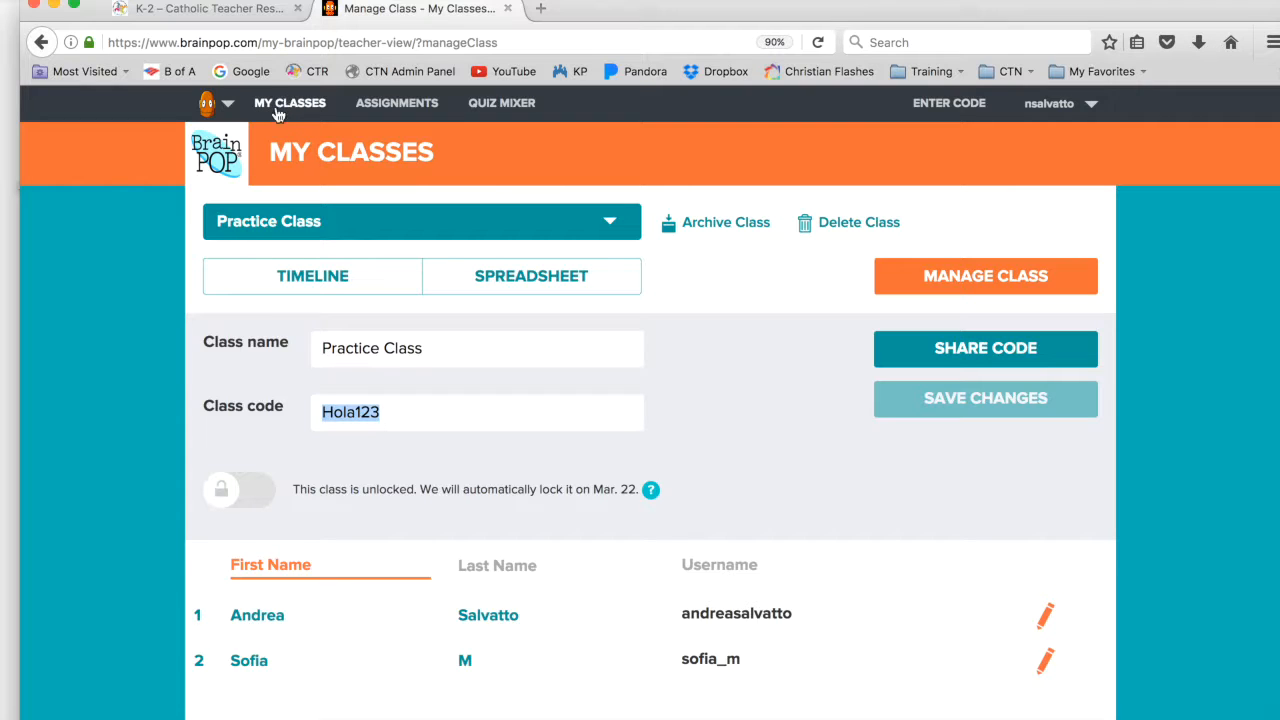
{"action": "left_click", "coordinate": [327, 288]}
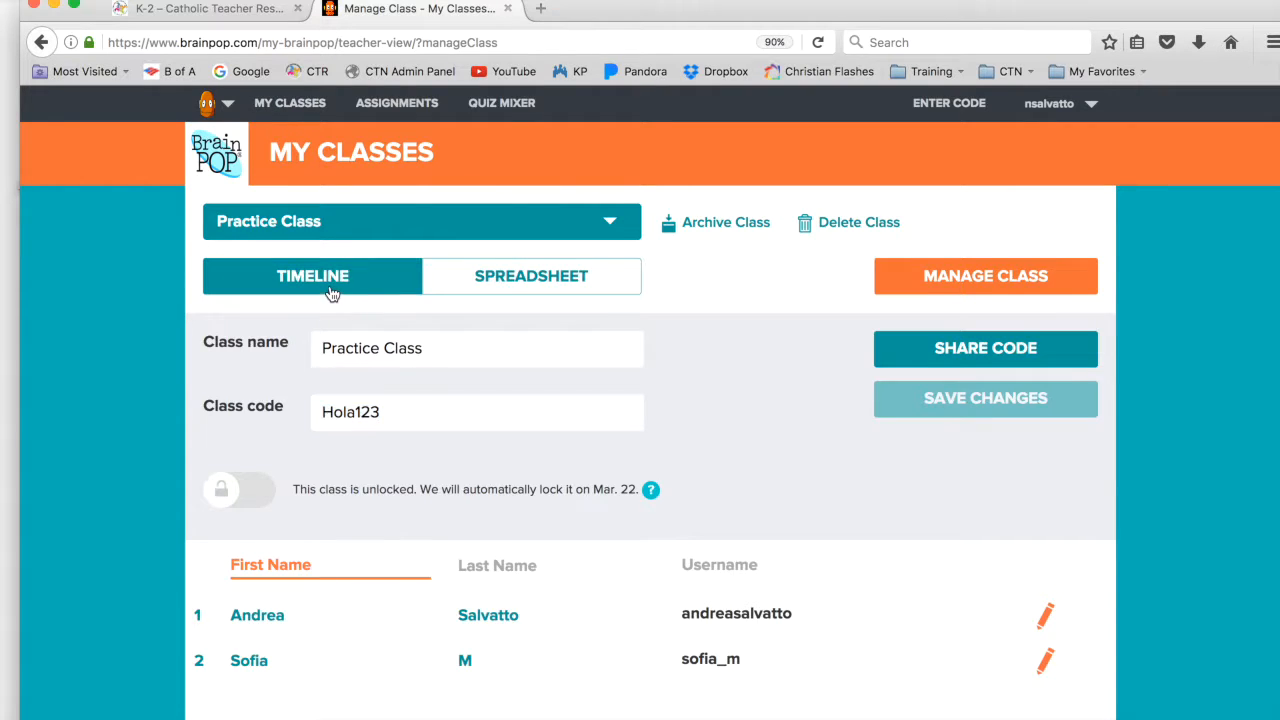
{"action": "left_click", "coordinate": [537, 279]}
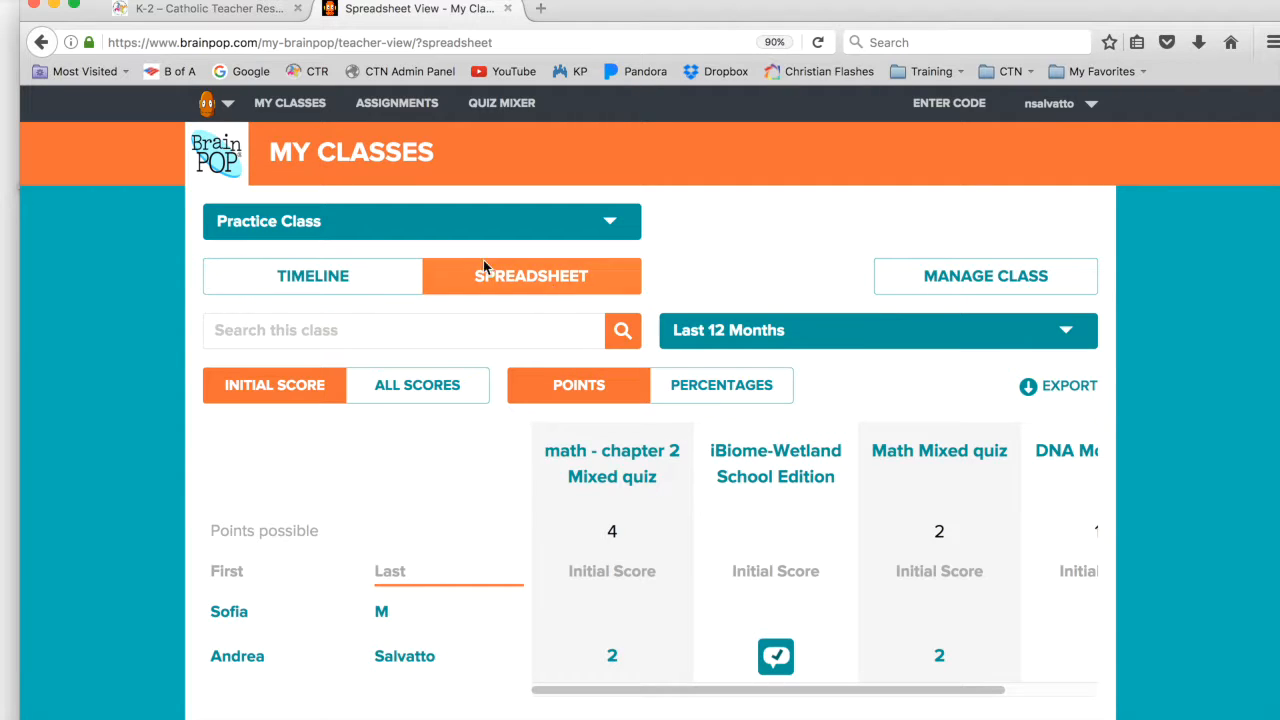
Step: Look over the list of assignments
{"action": "left_click", "coordinate": [398, 112]}
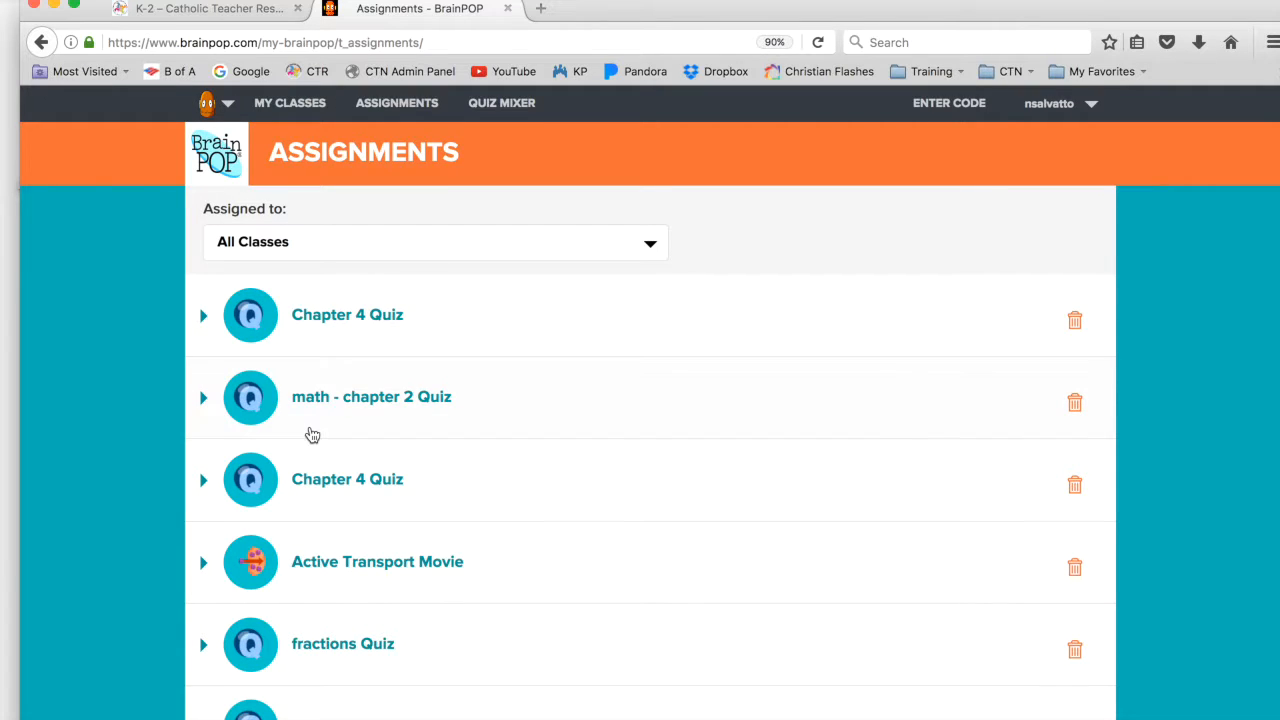
{"action": "scroll", "coordinate": [312, 435], "scroll_direction": "down", "scroll_amount": 5}
{"action": "scroll", "coordinate": [318, 437], "scroll_direction": "down", "scroll_amount": 4}
{"action": "scroll", "coordinate": [322, 438], "scroll_direction": "up", "scroll_amount": 9}
Step: Go from the home page through Arts & Music and Famous Artists & Musicians to Frida Kahlo
{"action": "left_click", "coordinate": [210, 162]}
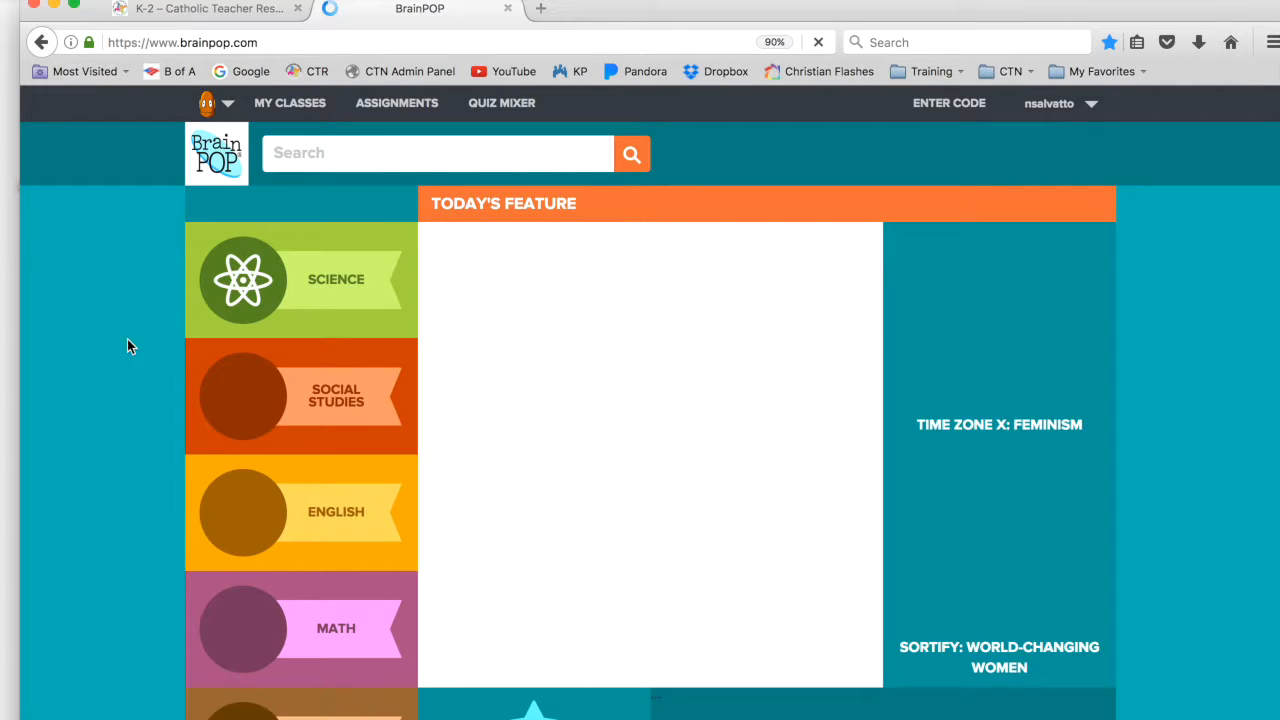
{"action": "scroll", "coordinate": [351, 491], "scroll_direction": "down", "scroll_amount": 5}
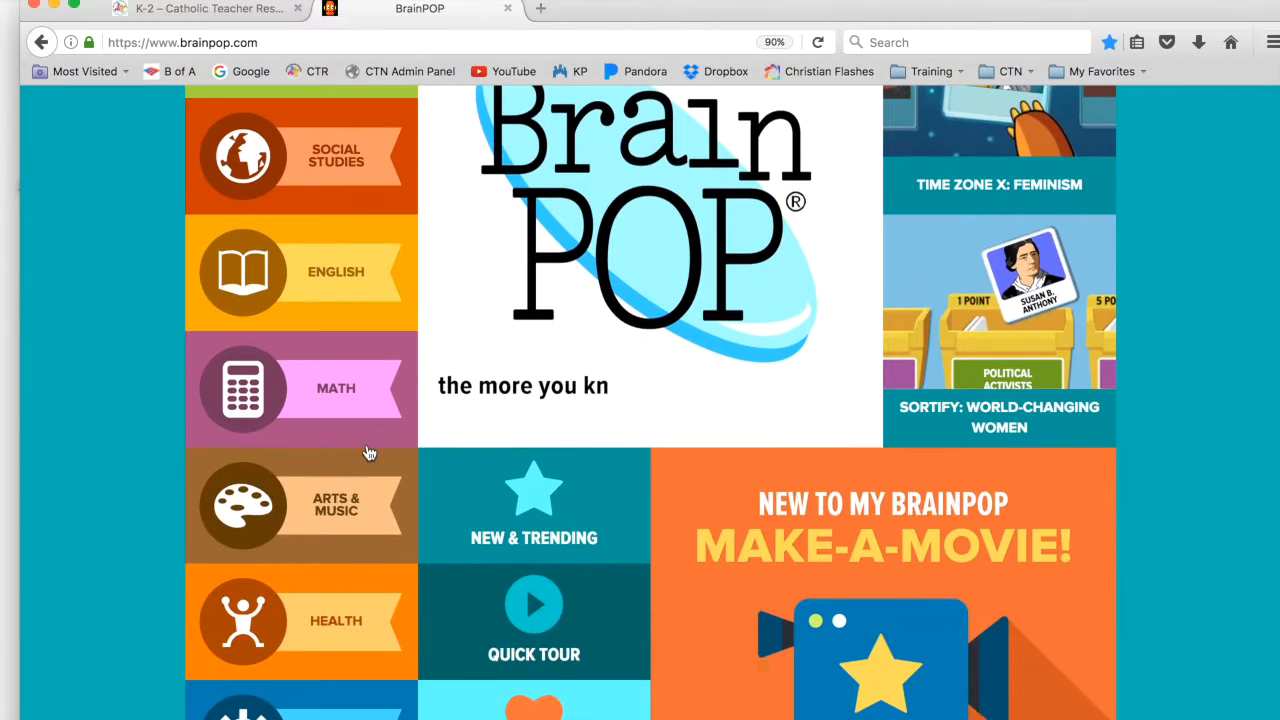
{"action": "left_click", "coordinate": [323, 538]}
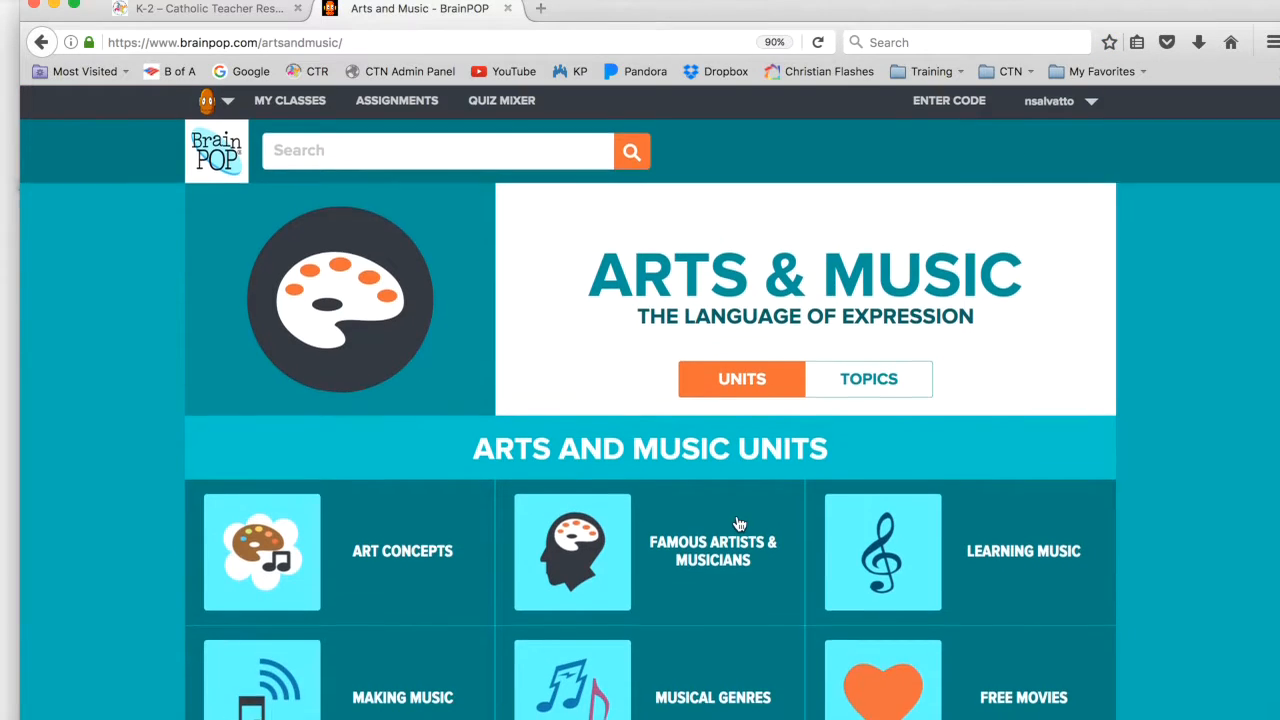
{"action": "scroll", "coordinate": [737, 525], "scroll_direction": "down", "scroll_amount": 5}
{"action": "left_click", "coordinate": [737, 337]}
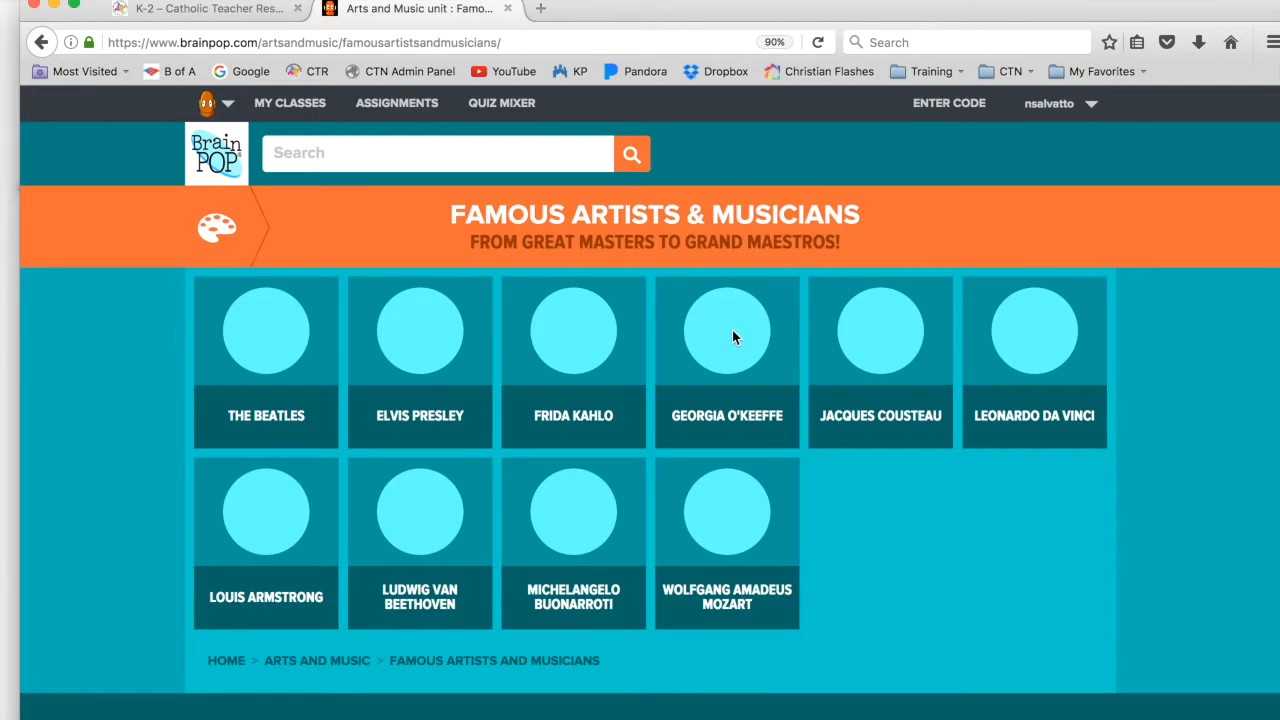
{"action": "scroll", "coordinate": [732, 337], "scroll_direction": "down", "scroll_amount": 2}
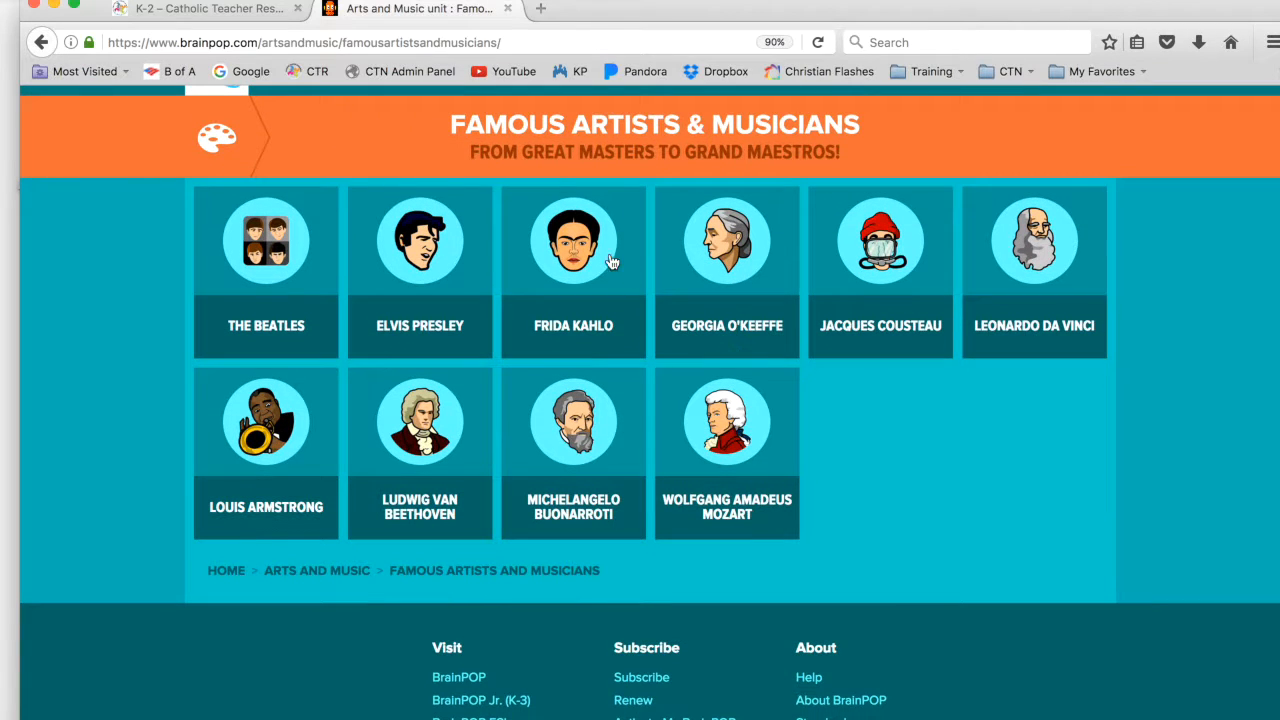
{"action": "left_click", "coordinate": [585, 245]}
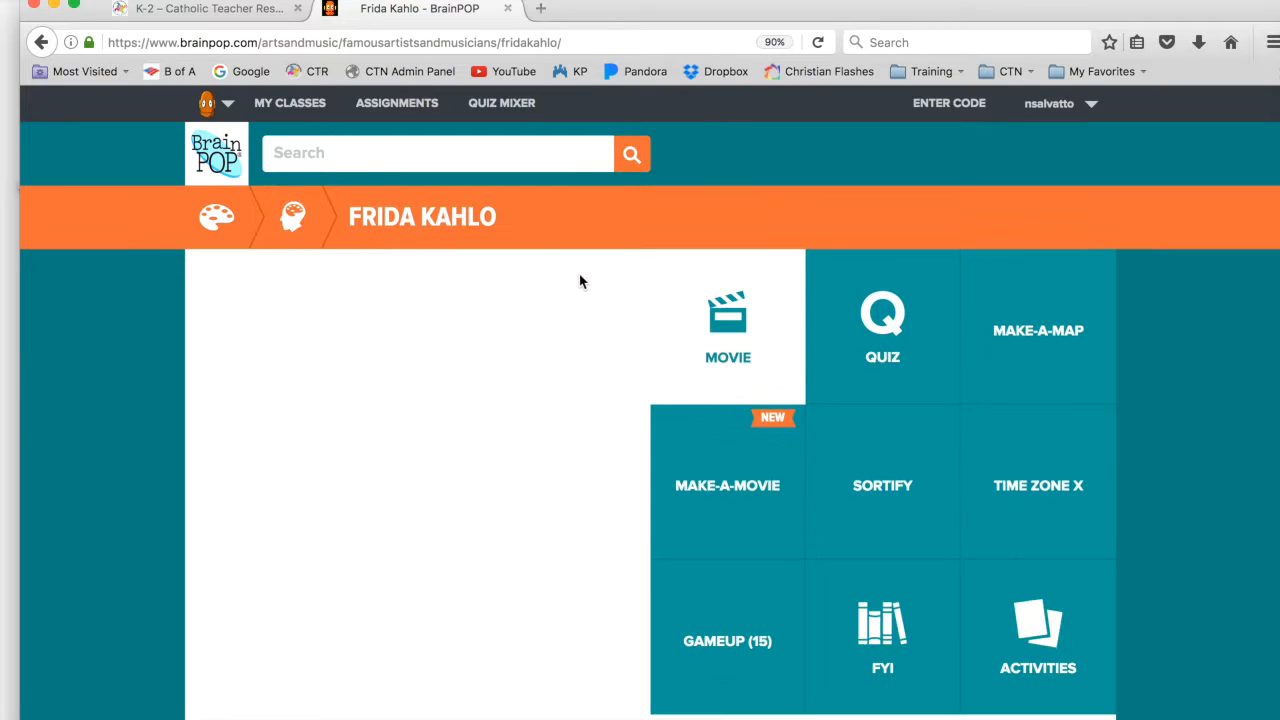
{"action": "scroll", "coordinate": [1238, 450], "scroll_direction": "down", "scroll_amount": 2}
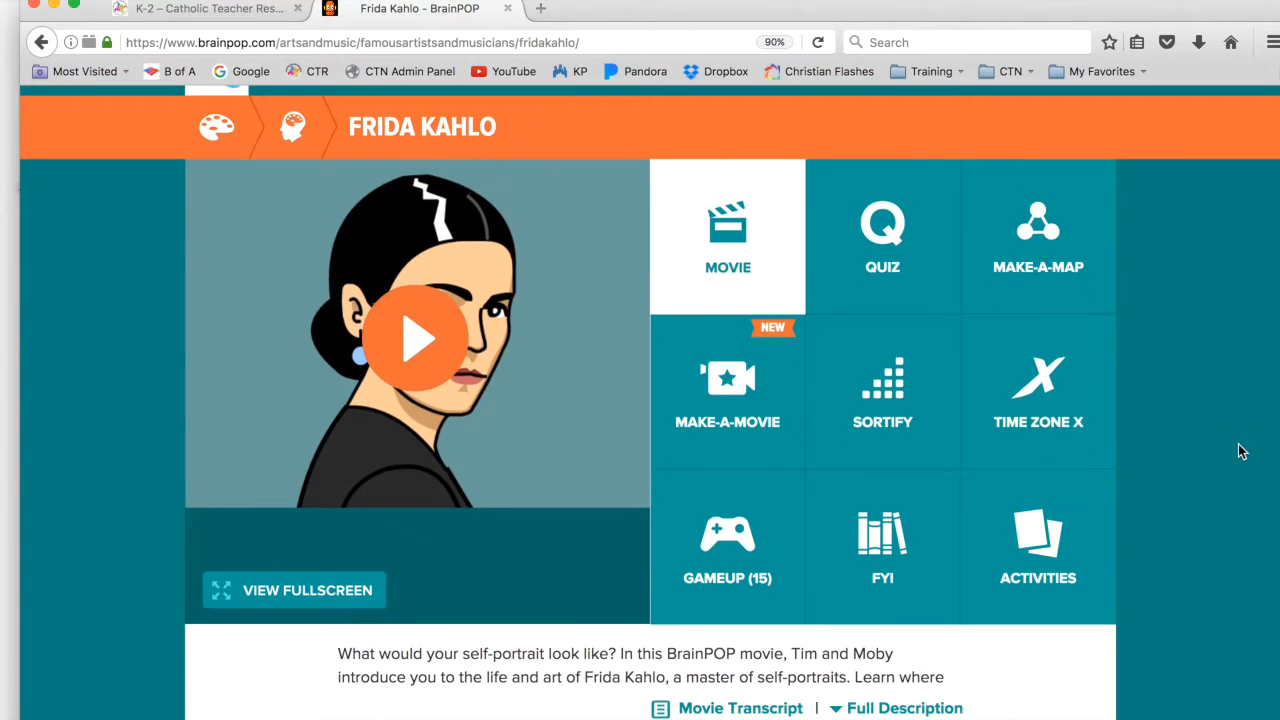
{"action": "scroll", "coordinate": [1238, 450], "scroll_direction": "down", "scroll_amount": 4}
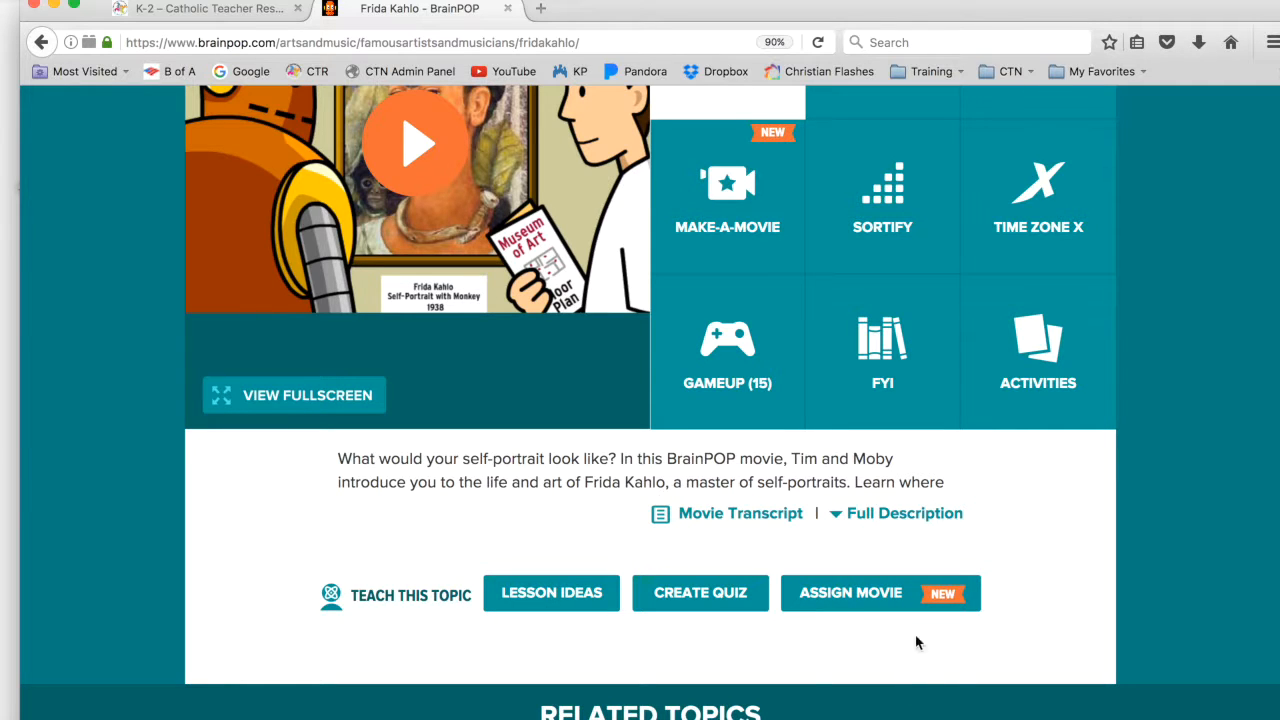
{"action": "scroll", "coordinate": [916, 641], "scroll_direction": "up", "scroll_amount": 5}
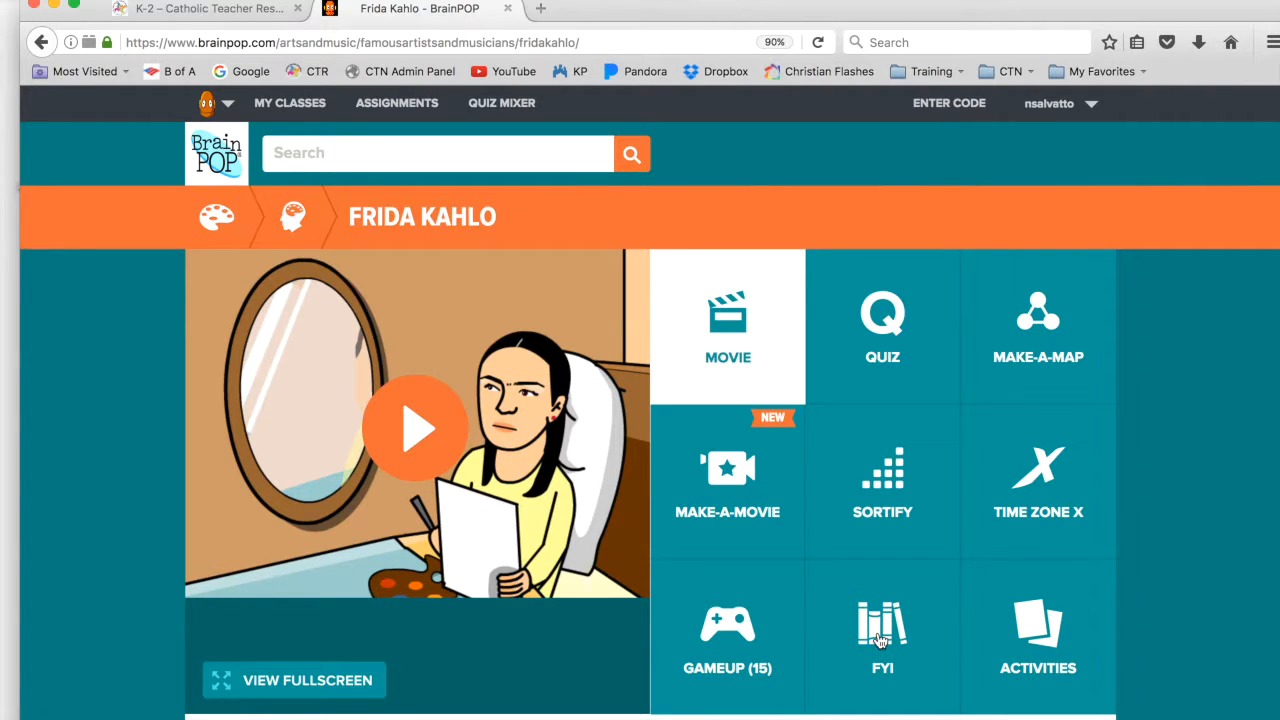
{"action": "scroll", "coordinate": [880, 640], "scroll_direction": "down", "scroll_amount": 5}
{"action": "left_click", "coordinate": [872, 613]}
{"action": "left_click", "coordinate": [634, 299]}
{"action": "left_click", "coordinate": [534, 524]}
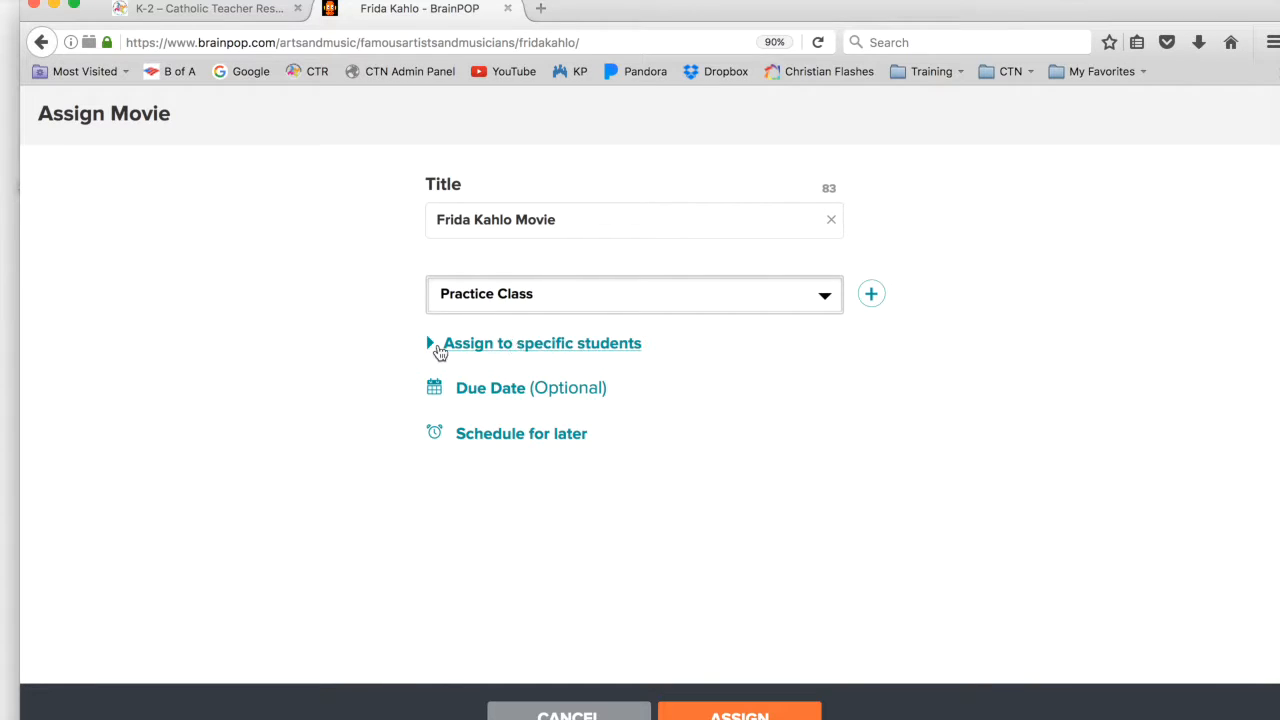
{"action": "left_click", "coordinate": [441, 349]}
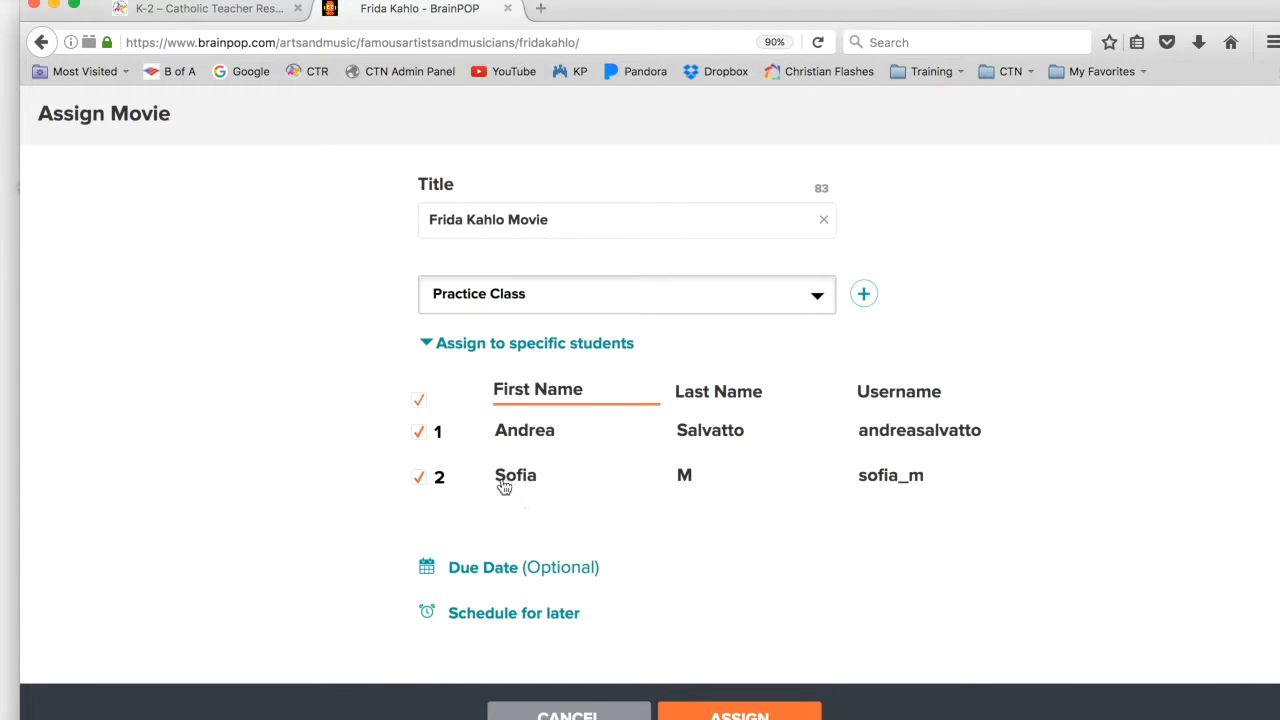
{"action": "left_click", "coordinate": [418, 479]}
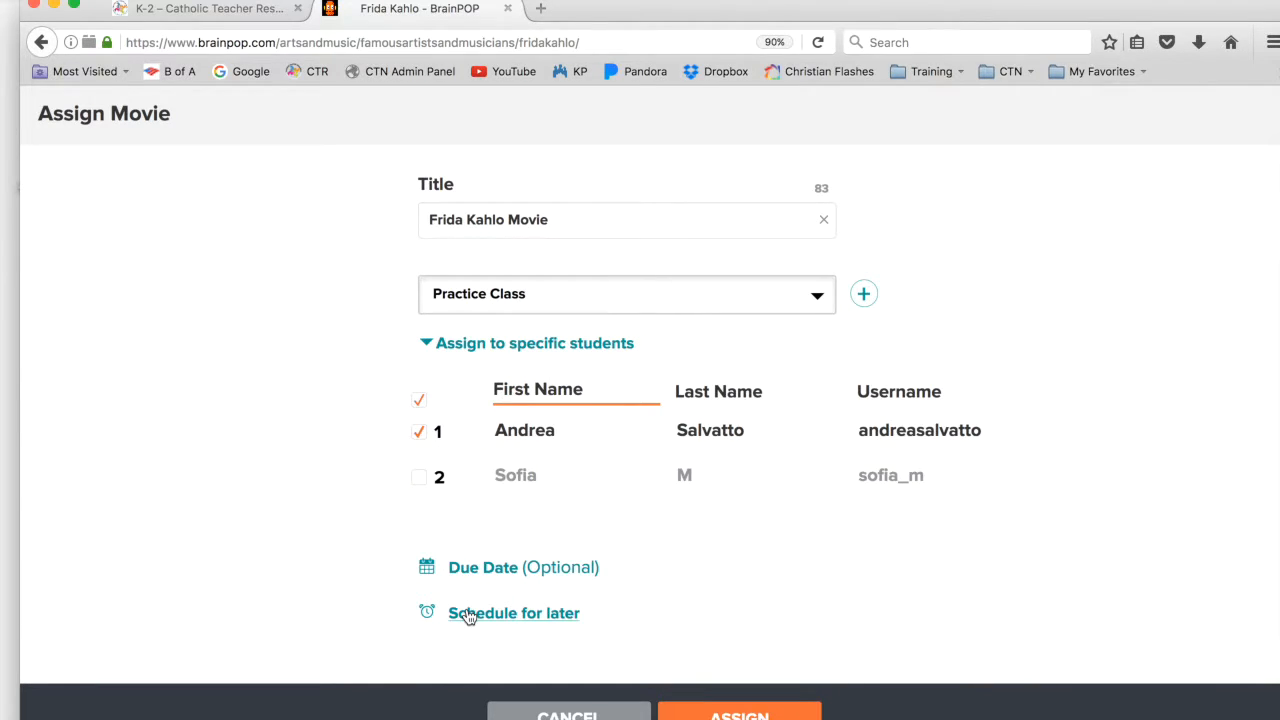
{"action": "left_click", "coordinate": [420, 484]}
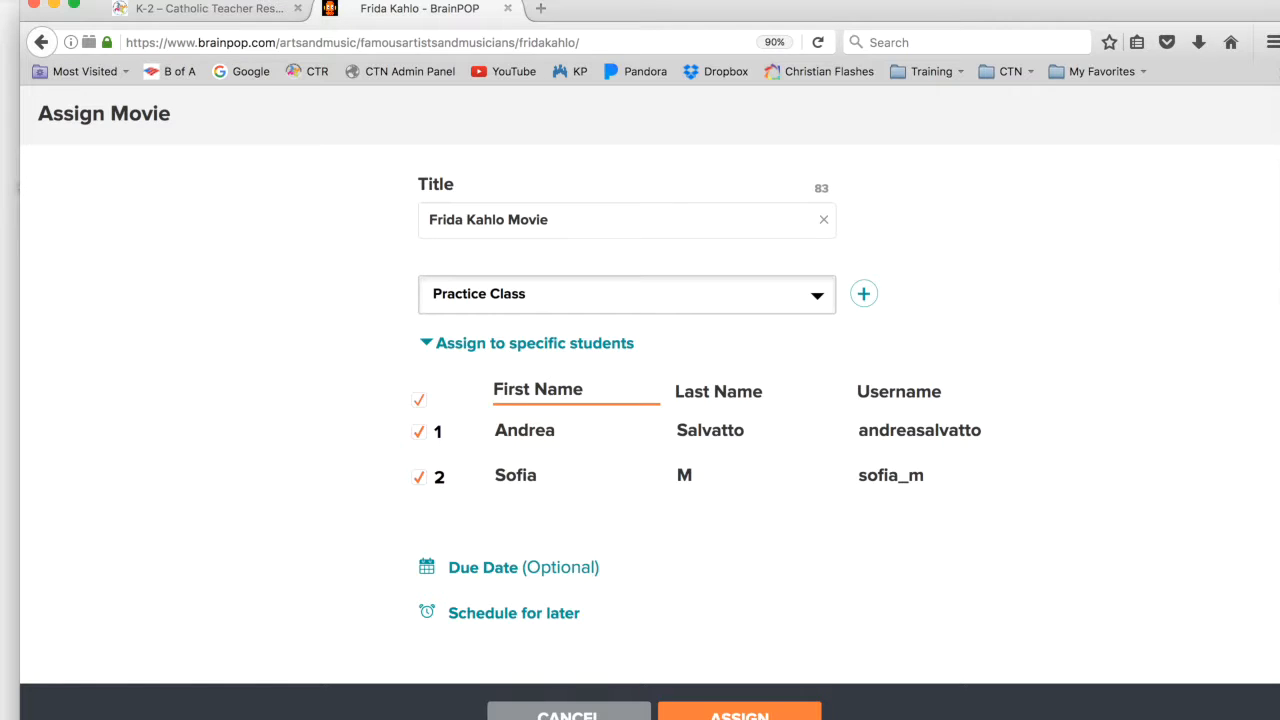
{"action": "left_click", "coordinate": [604, 714]}
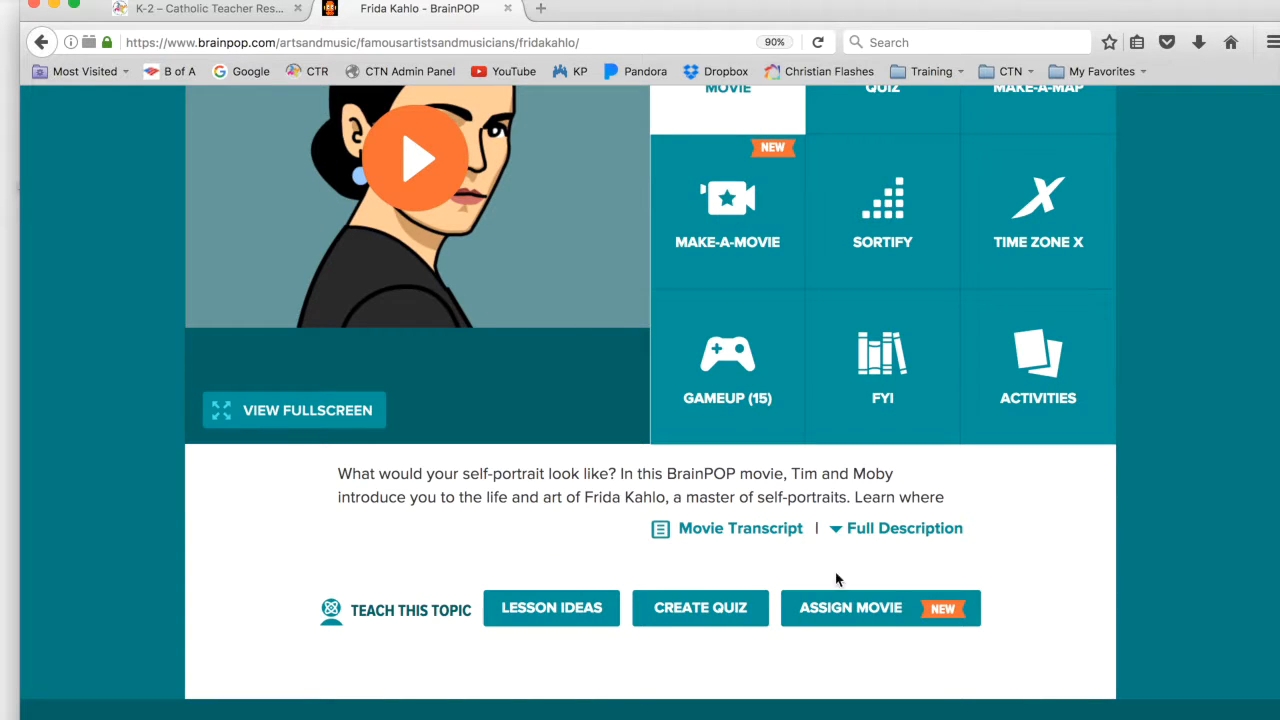
Step: Open Frida Kahlo's Make-A-Movie, pick Answer a Letter, and choose the Mexican Revolution letter
{"action": "scroll", "coordinate": [1175, 561], "scroll_direction": "up", "scroll_amount": 1}
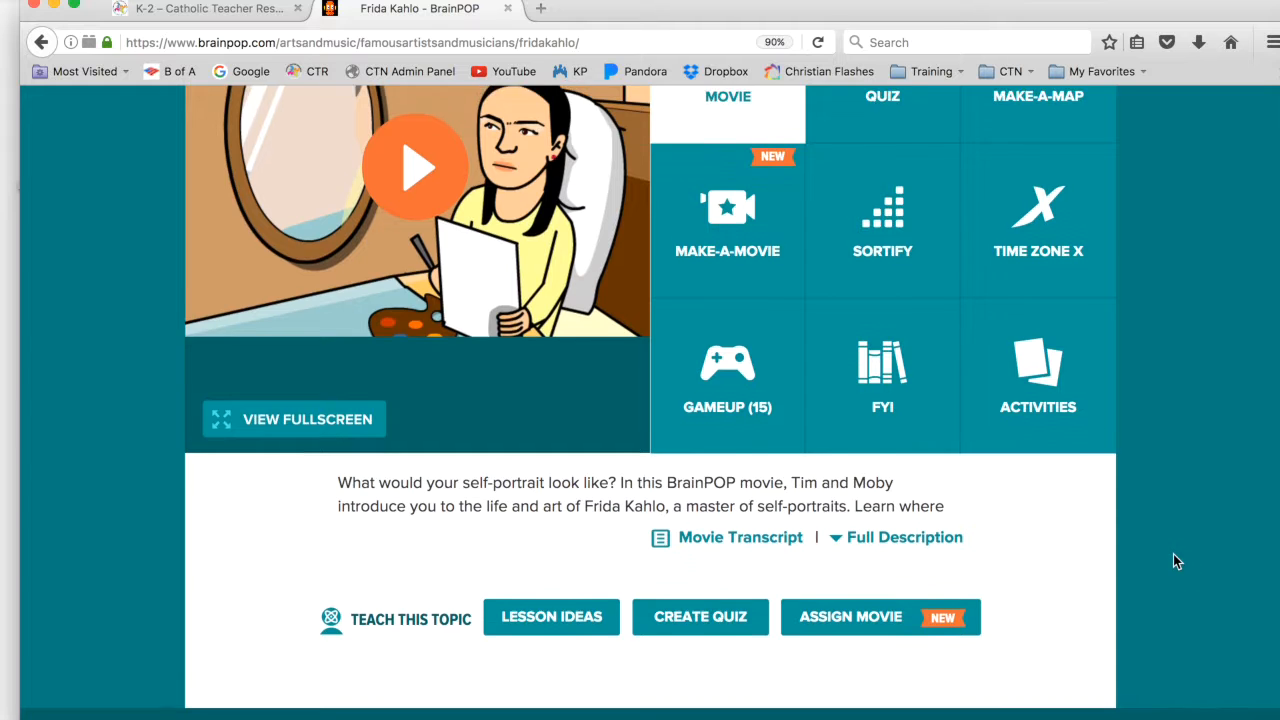
{"action": "scroll", "coordinate": [1175, 561], "scroll_direction": "up", "scroll_amount": 4}
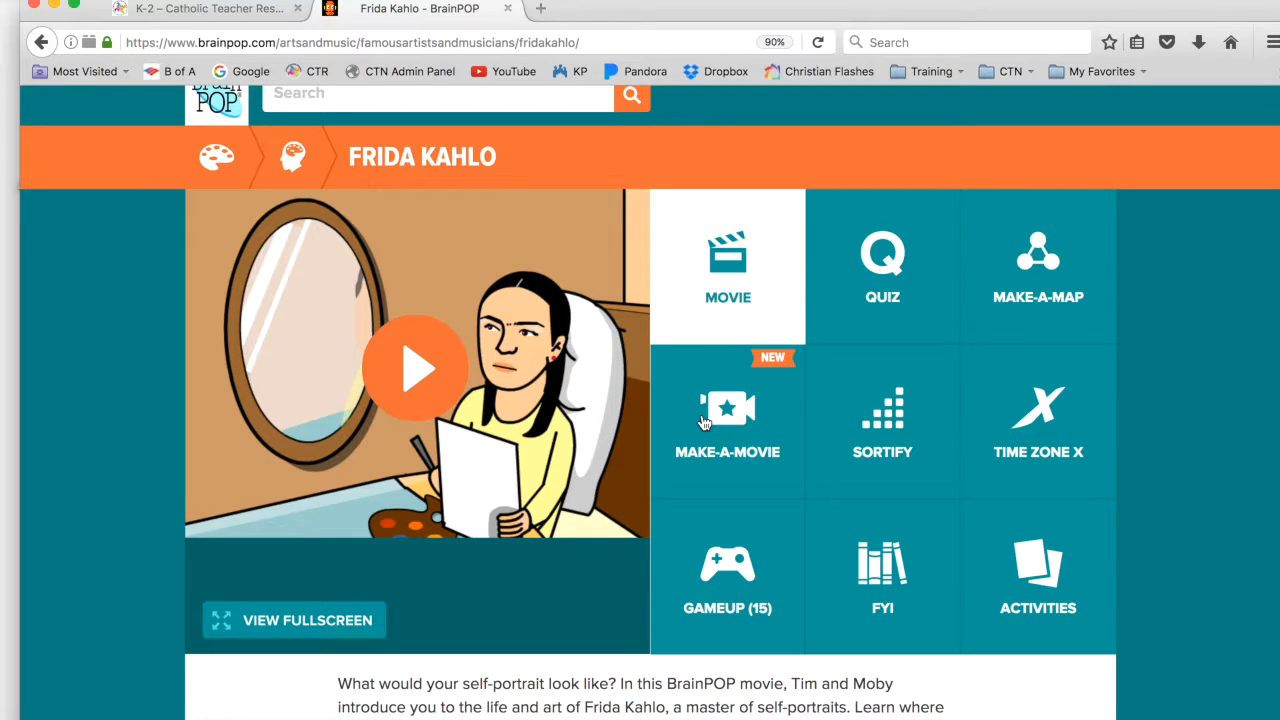
{"action": "left_click", "coordinate": [711, 406]}
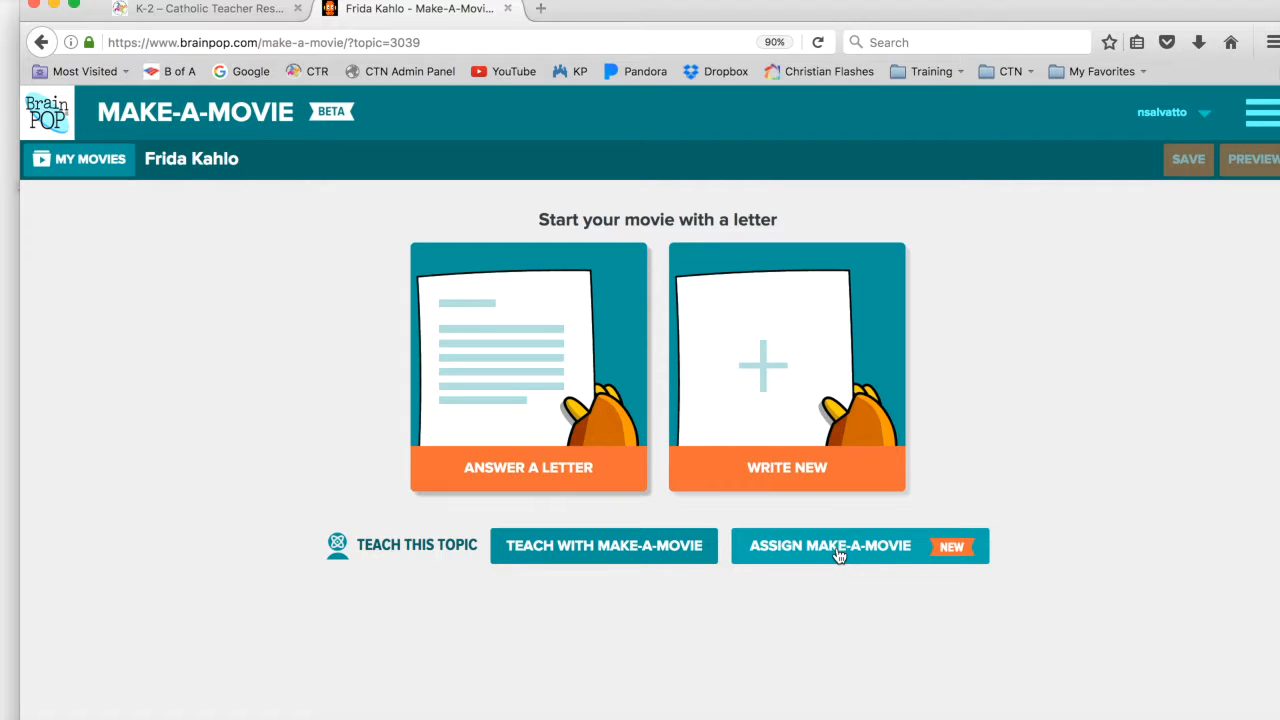
{"action": "left_click", "coordinate": [523, 420]}
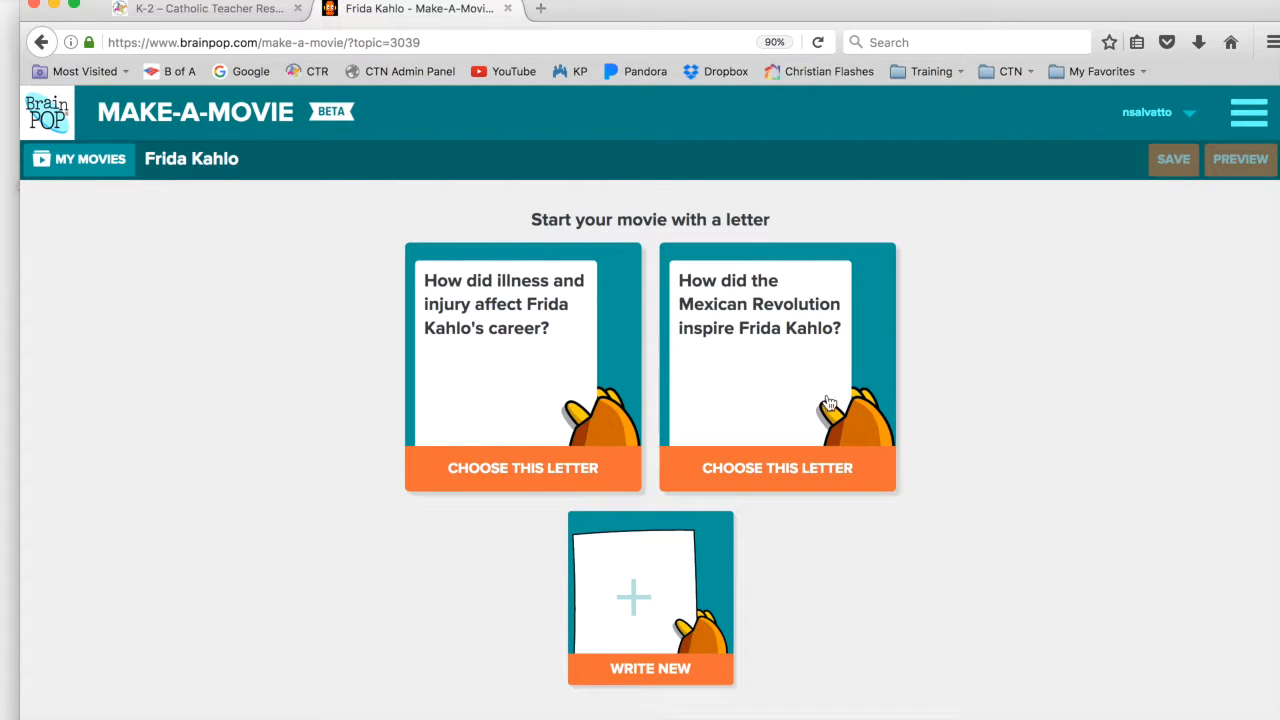
{"action": "left_click", "coordinate": [753, 315]}
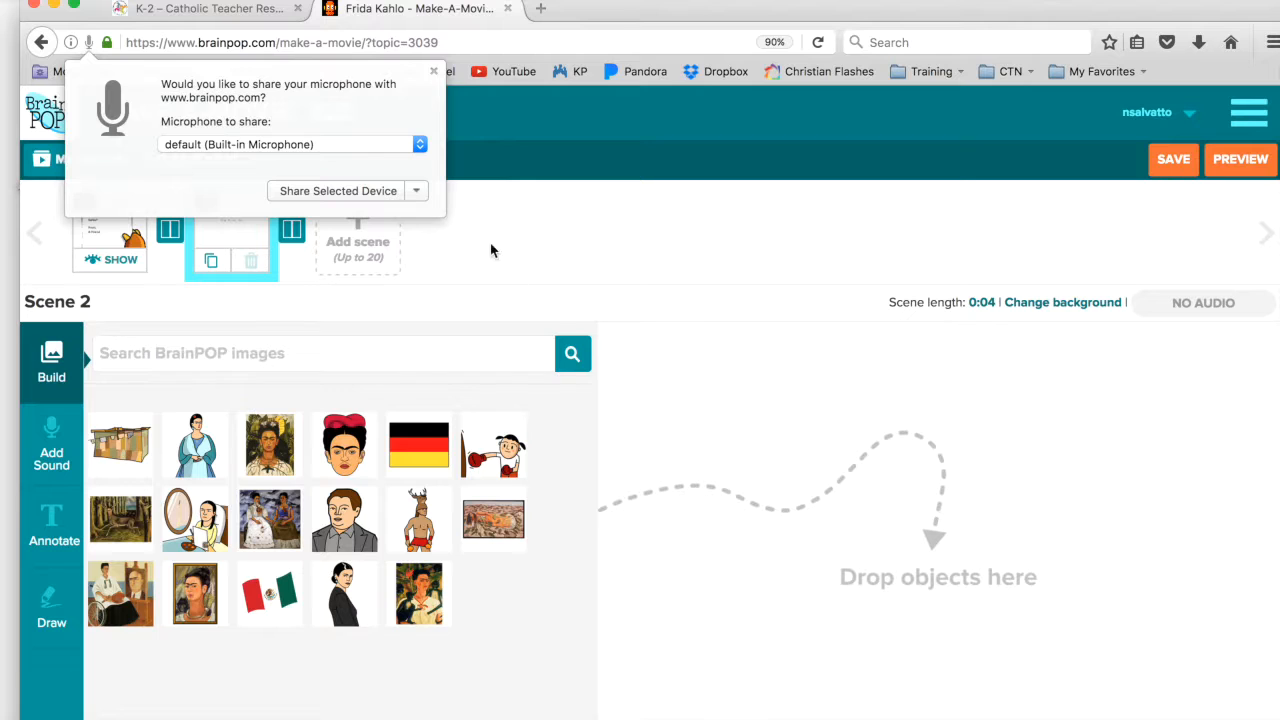
Step: Dismiss the microphone request and place Frida in her blue dress on the Scene 2 canvas
{"action": "left_click", "coordinate": [434, 74]}
{"action": "scroll", "coordinate": [709, 432], "scroll_direction": "down", "scroll_amount": 1}
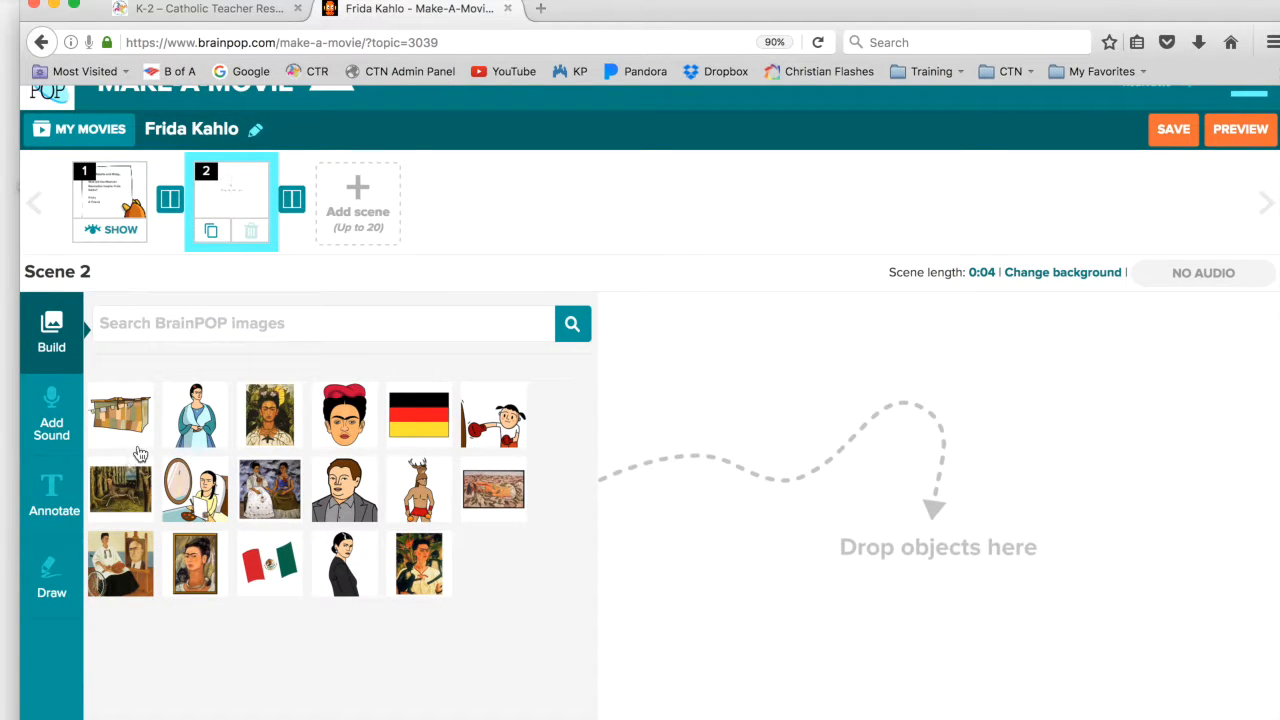
{"action": "left_click_drag", "start_coordinate": [195, 425], "coordinate": [840, 514]}
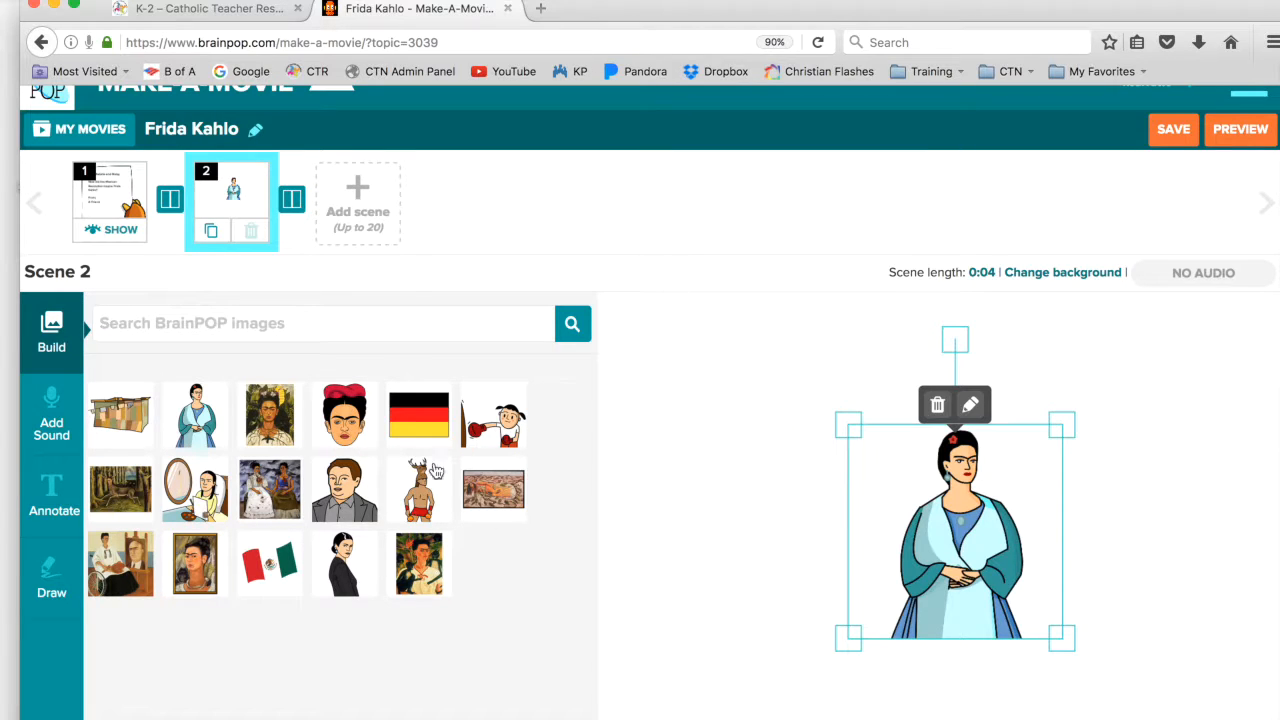
{"action": "scroll", "coordinate": [968, 525], "scroll_direction": "down", "scroll_amount": 2}
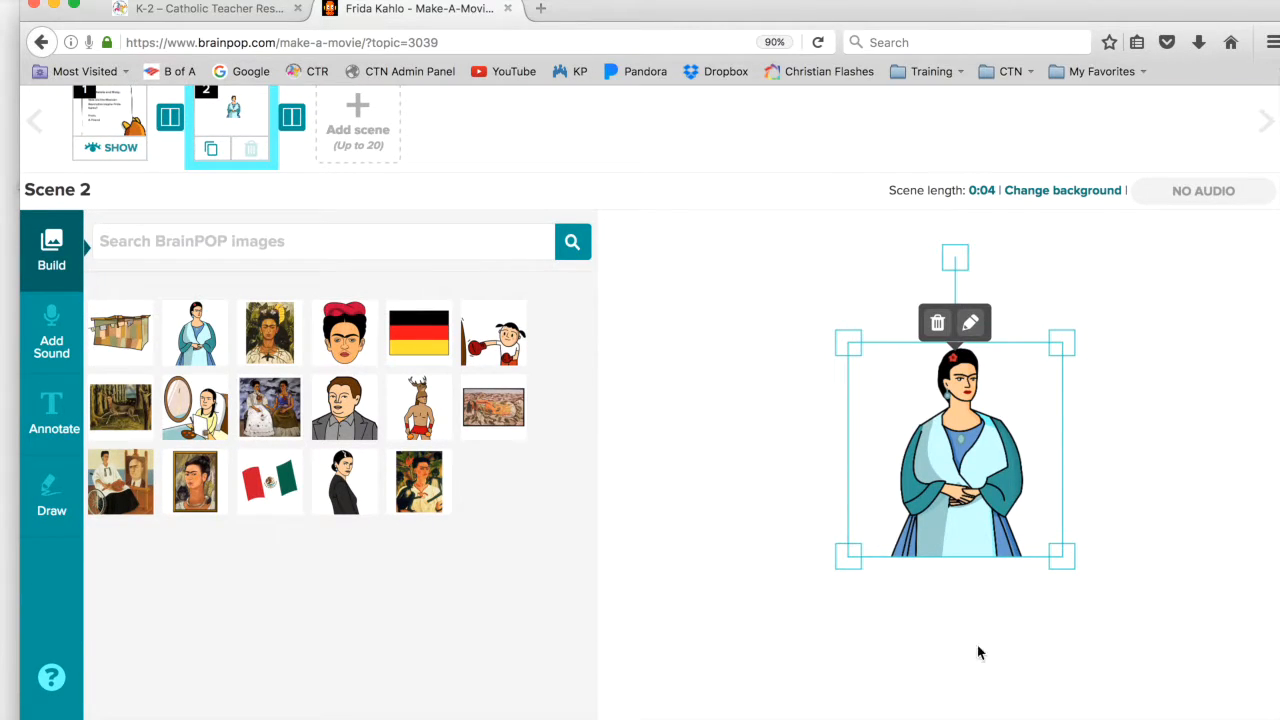
{"action": "scroll", "coordinate": [765, 578], "scroll_direction": "up", "scroll_amount": 3}
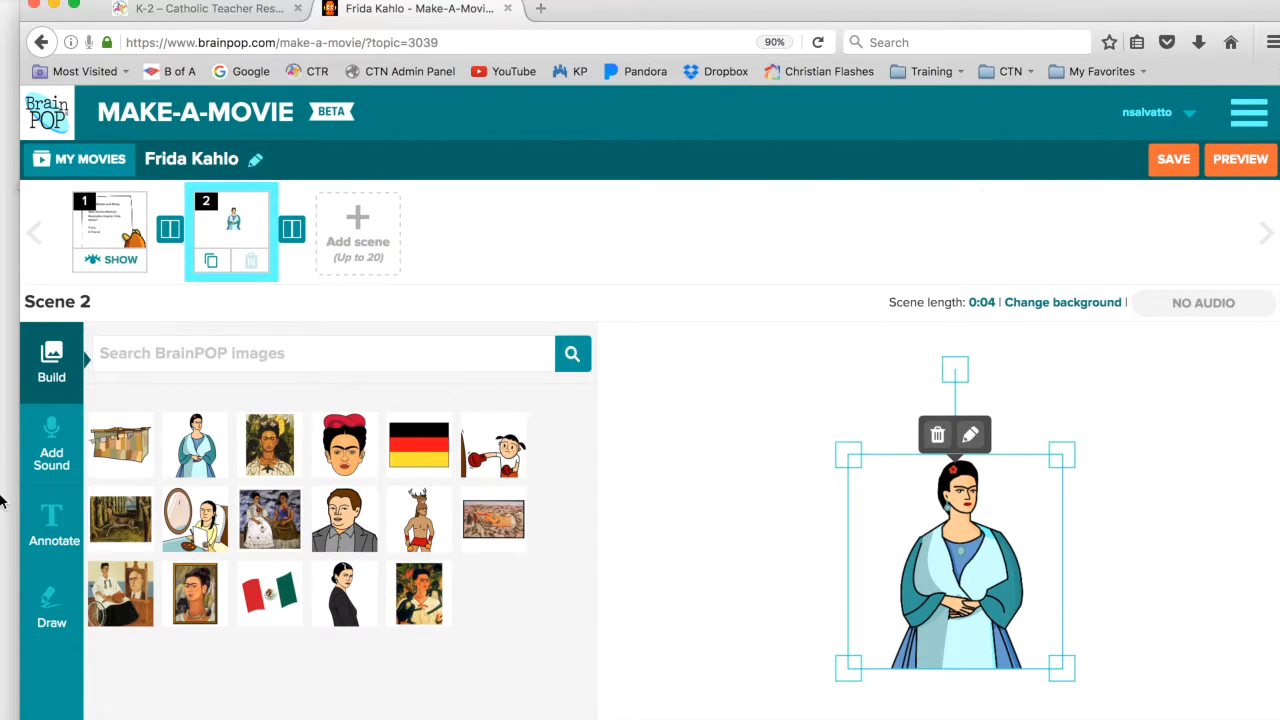
Step: Skip adding sound, then place an annotation thought bubble above Frida's head
{"action": "left_click", "coordinate": [60, 425]}
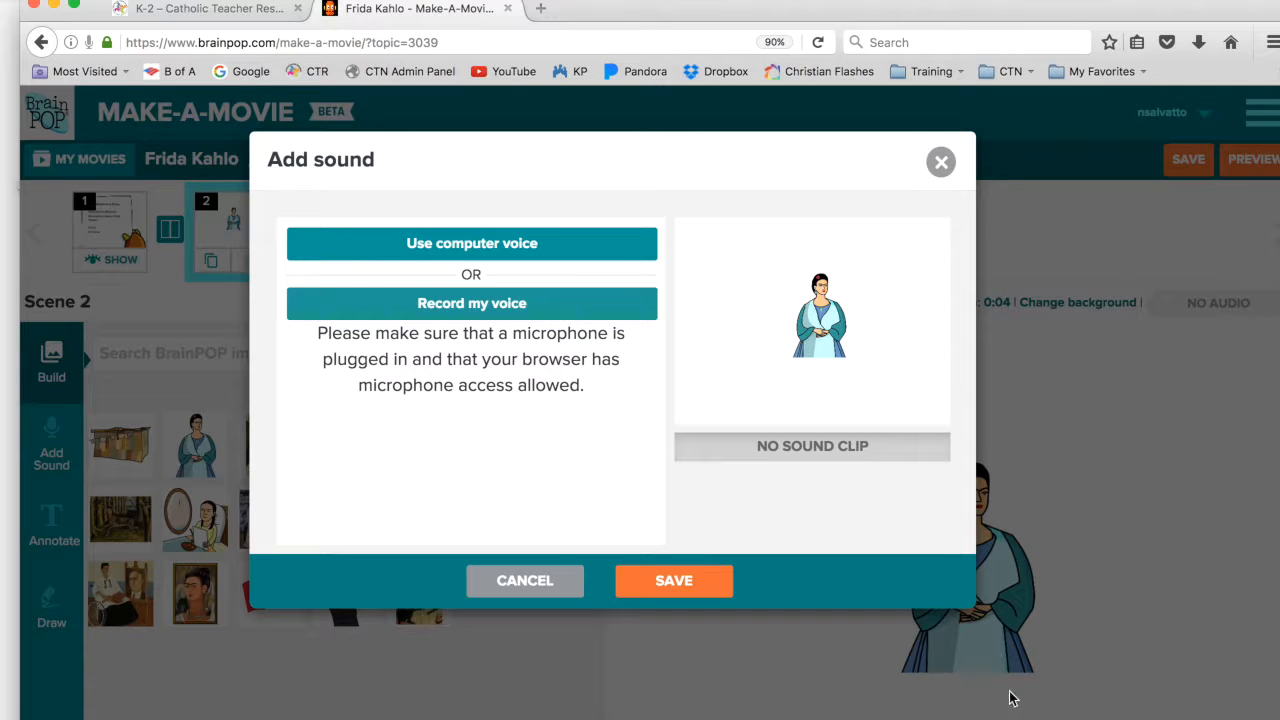
{"action": "left_click", "coordinate": [940, 161]}
{"action": "left_click", "coordinate": [54, 518]}
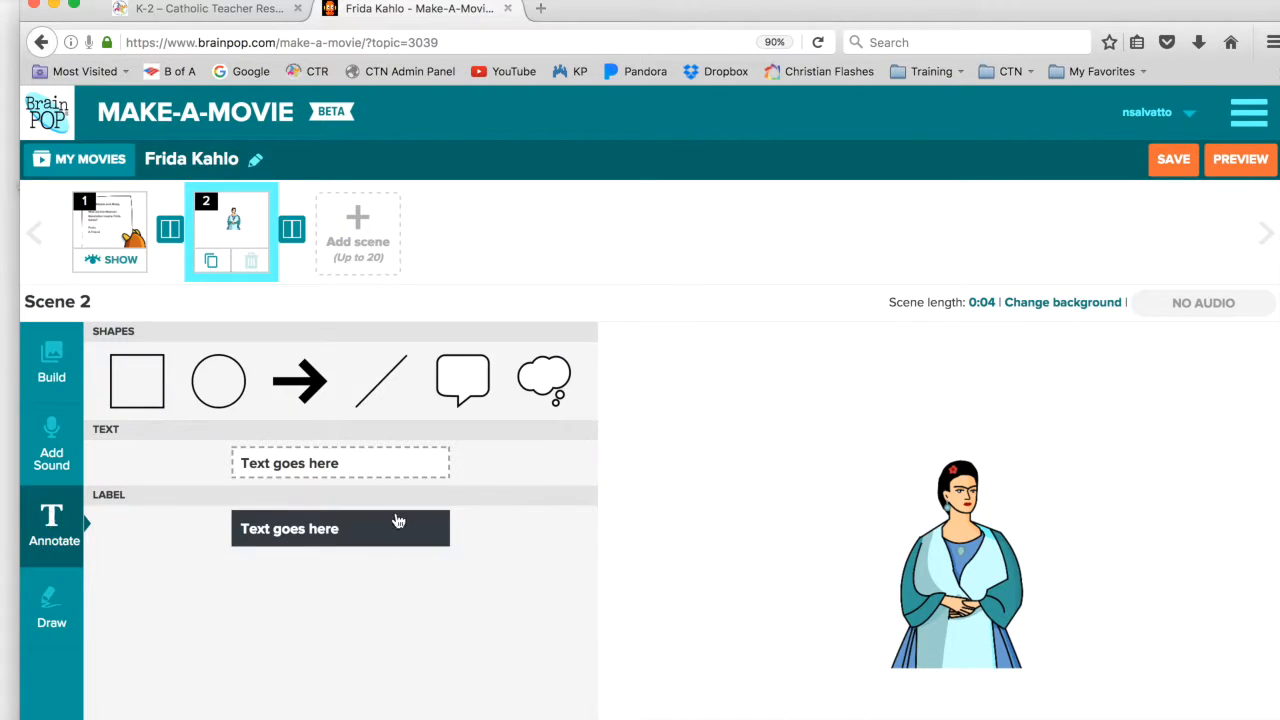
{"action": "left_click_drag", "start_coordinate": [544, 398], "coordinate": [928, 352]}
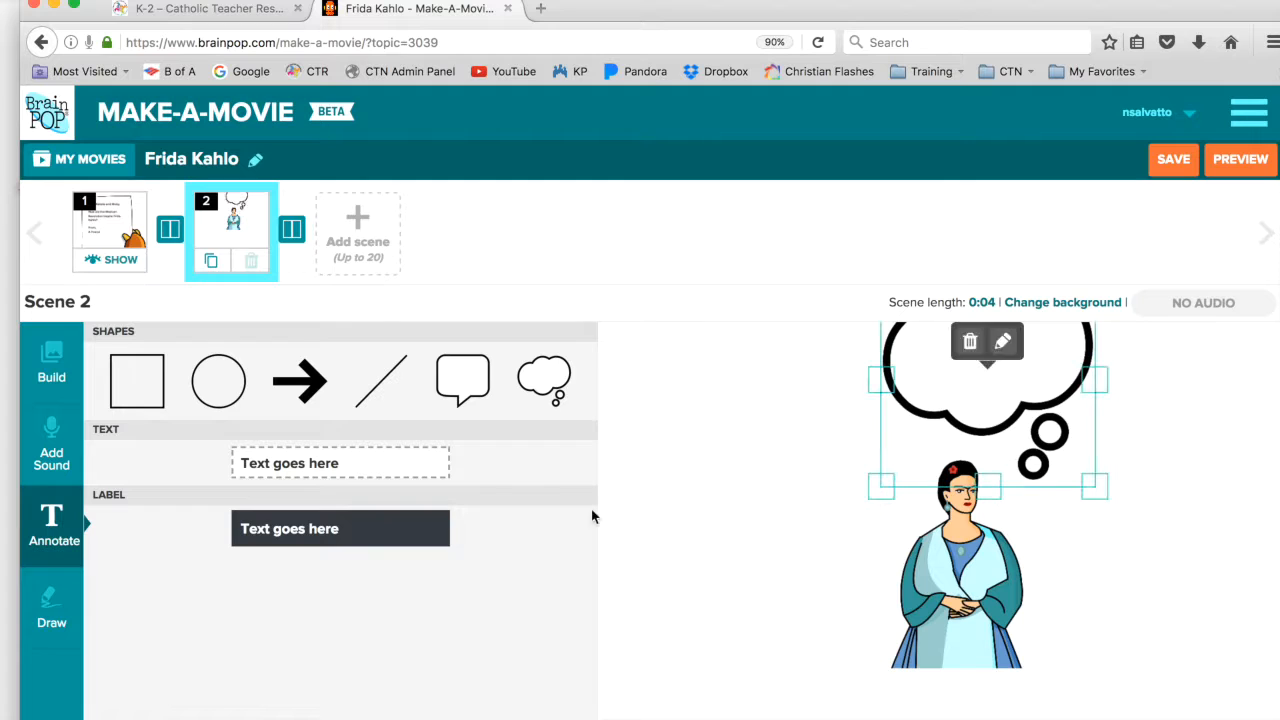
Step: Sketch a house with roof and door in Draw mode and save it into Scene 2
{"action": "left_click", "coordinate": [48, 612]}
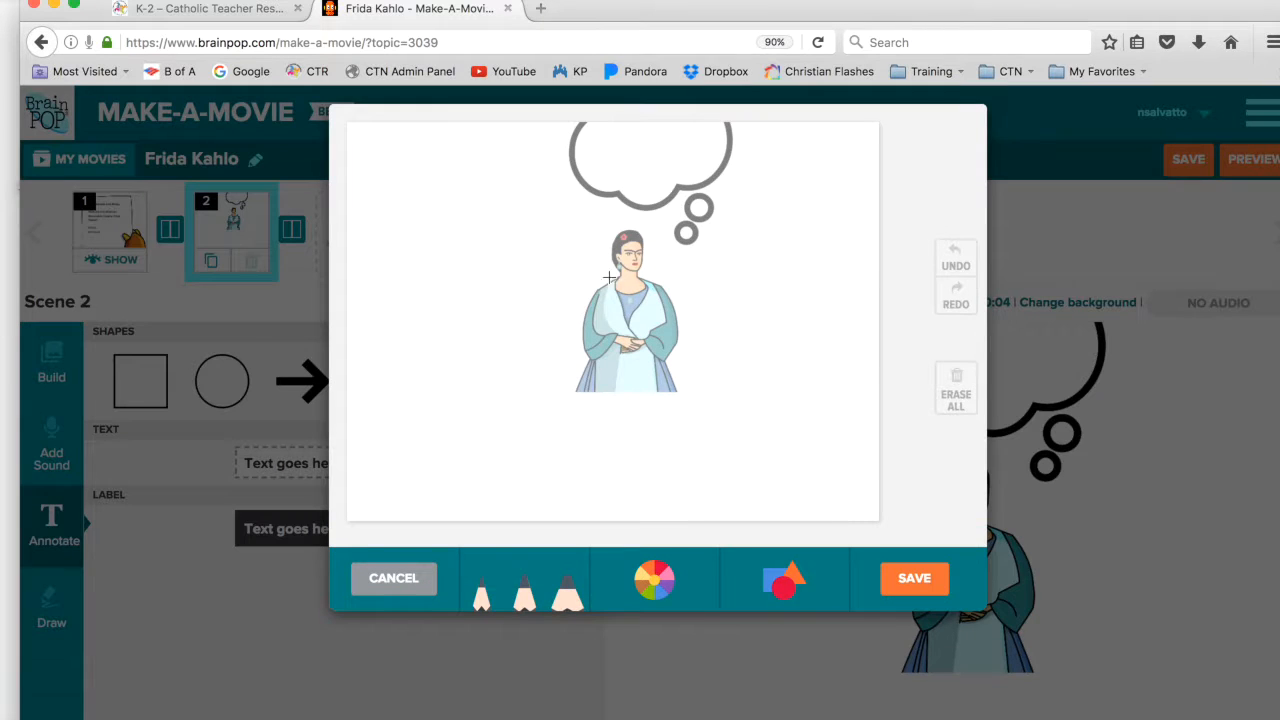
{"action": "mouse_move", "coordinate": [363, 264]}
{"action": "left_mouse_down"}
{"action": "mouse_move", "coordinate": [471, 183]}
{"action": "mouse_move", "coordinate": [563, 318]}
{"action": "left_mouse_up"}
{"action": "mouse_move", "coordinate": [388, 378]}
{"action": "left_mouse_down"}
{"action": "mouse_move", "coordinate": [430, 287]}
{"action": "mouse_move", "coordinate": [363, 320]}
{"action": "mouse_move", "coordinate": [486, 249]}
{"action": "mouse_move", "coordinate": [514, 363]}
{"action": "mouse_move", "coordinate": [389, 391]}
{"action": "mouse_move", "coordinate": [631, 451]}
{"action": "mouse_move", "coordinate": [490, 348]}
{"action": "mouse_move", "coordinate": [443, 294]}
{"action": "mouse_move", "coordinate": [448, 348]}
{"action": "left_mouse_up"}
{"action": "mouse_move", "coordinate": [457, 396]}
{"action": "left_mouse_down"}
{"action": "mouse_move", "coordinate": [505, 438]}
{"action": "mouse_move", "coordinate": [462, 399]}
{"action": "left_mouse_up"}
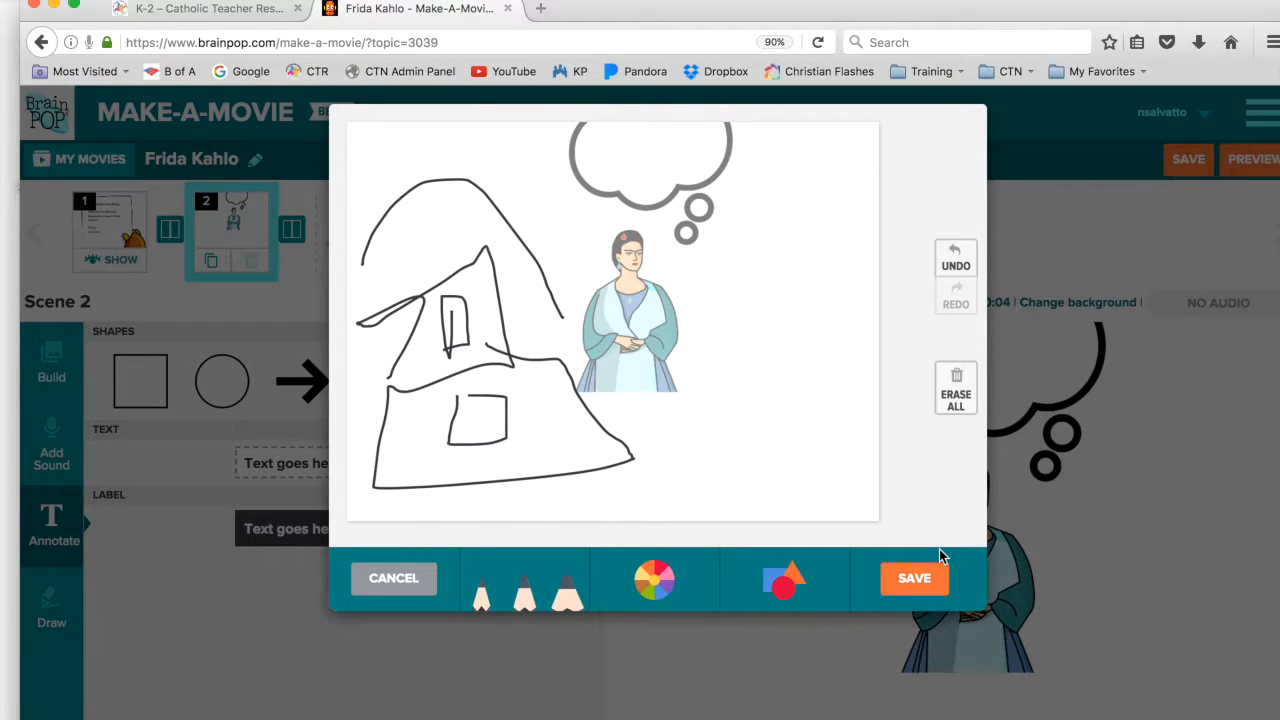
{"action": "left_click", "coordinate": [917, 580]}
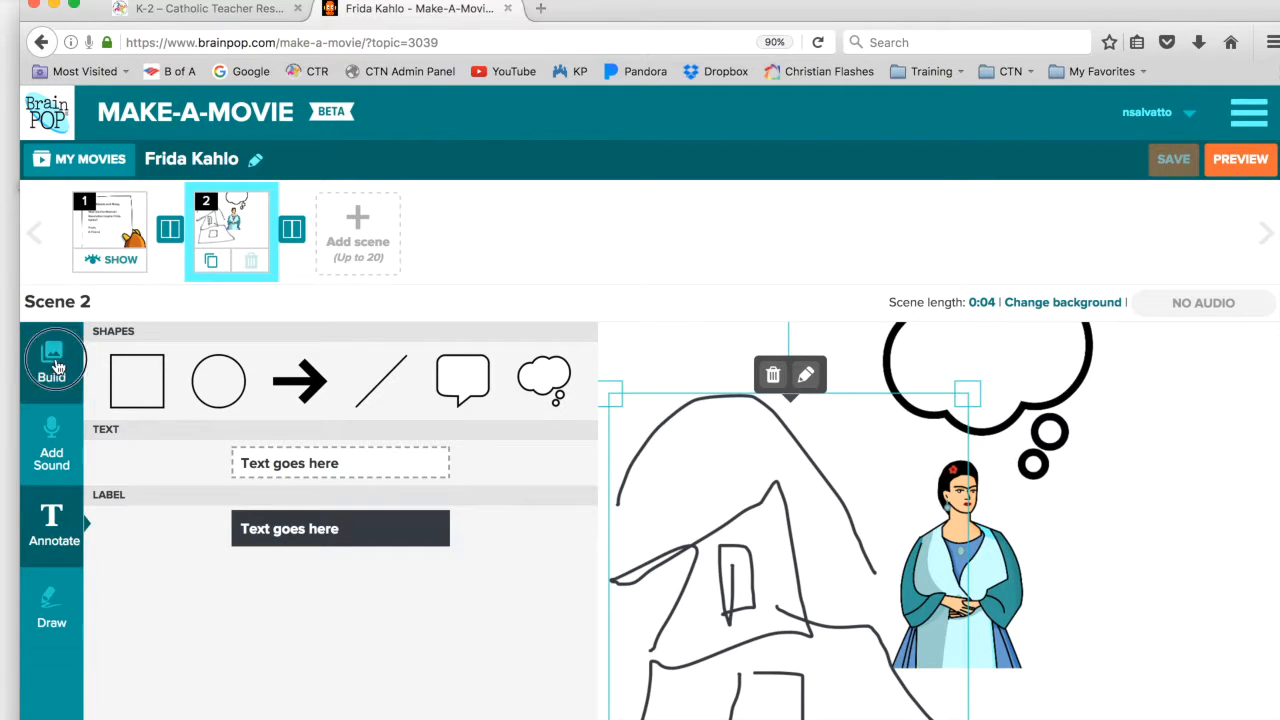
{"action": "left_click", "coordinate": [36, 388]}
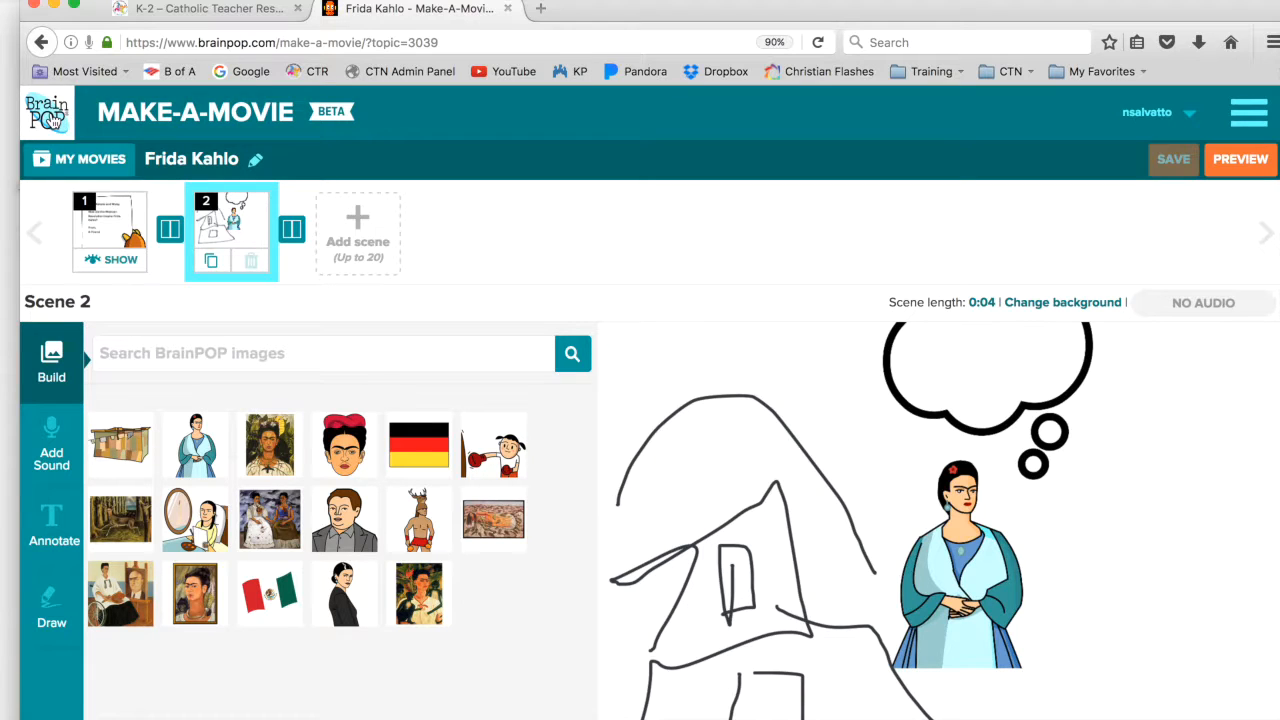
Step: Navigate from the home page through Science and Forces of Nature to the Droughts topic
{"action": "left_click", "coordinate": [58, 120]}
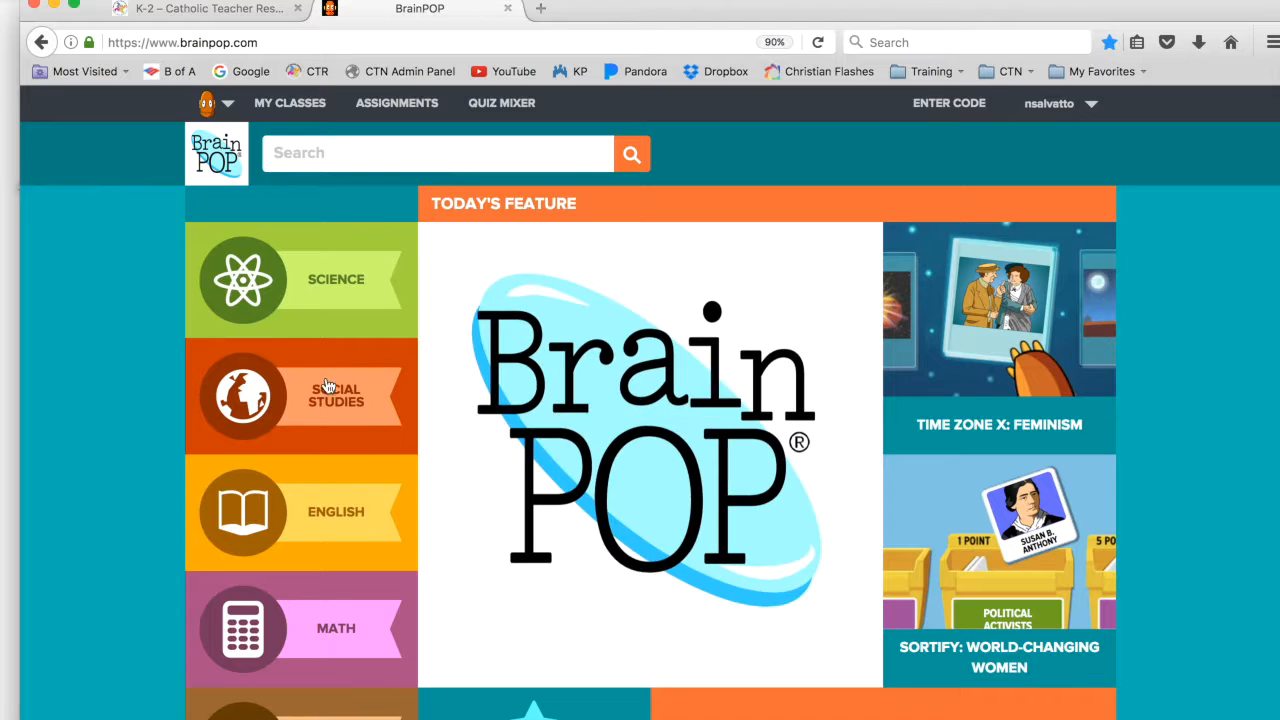
{"action": "scroll", "coordinate": [340, 370], "scroll_direction": "down", "scroll_amount": 1}
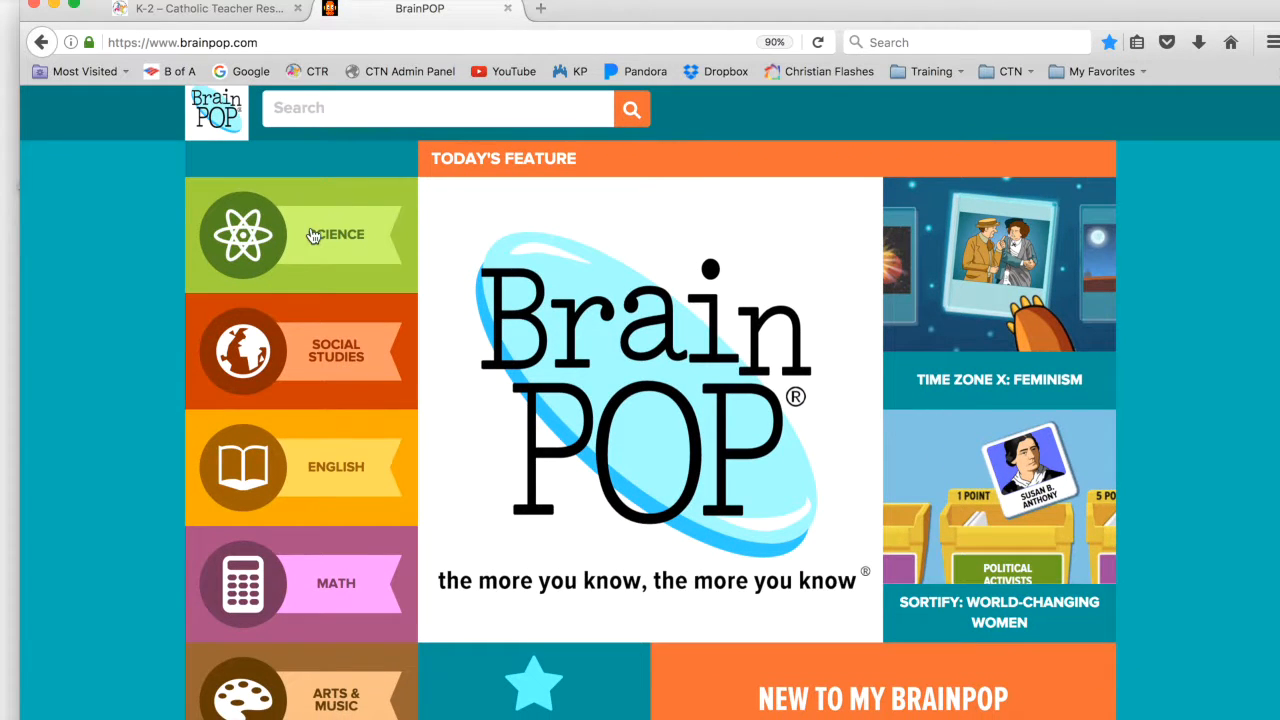
{"action": "left_click", "coordinate": [322, 237]}
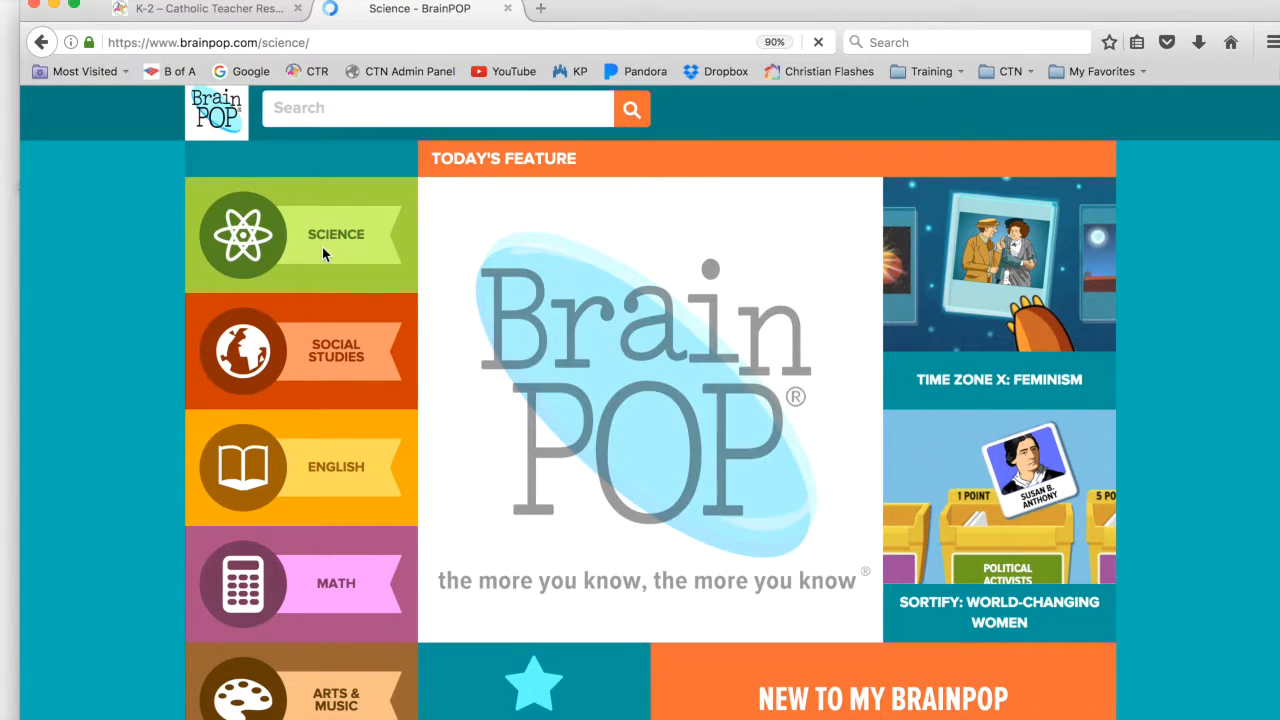
{"action": "scroll", "coordinate": [651, 540], "scroll_direction": "down", "scroll_amount": 5}
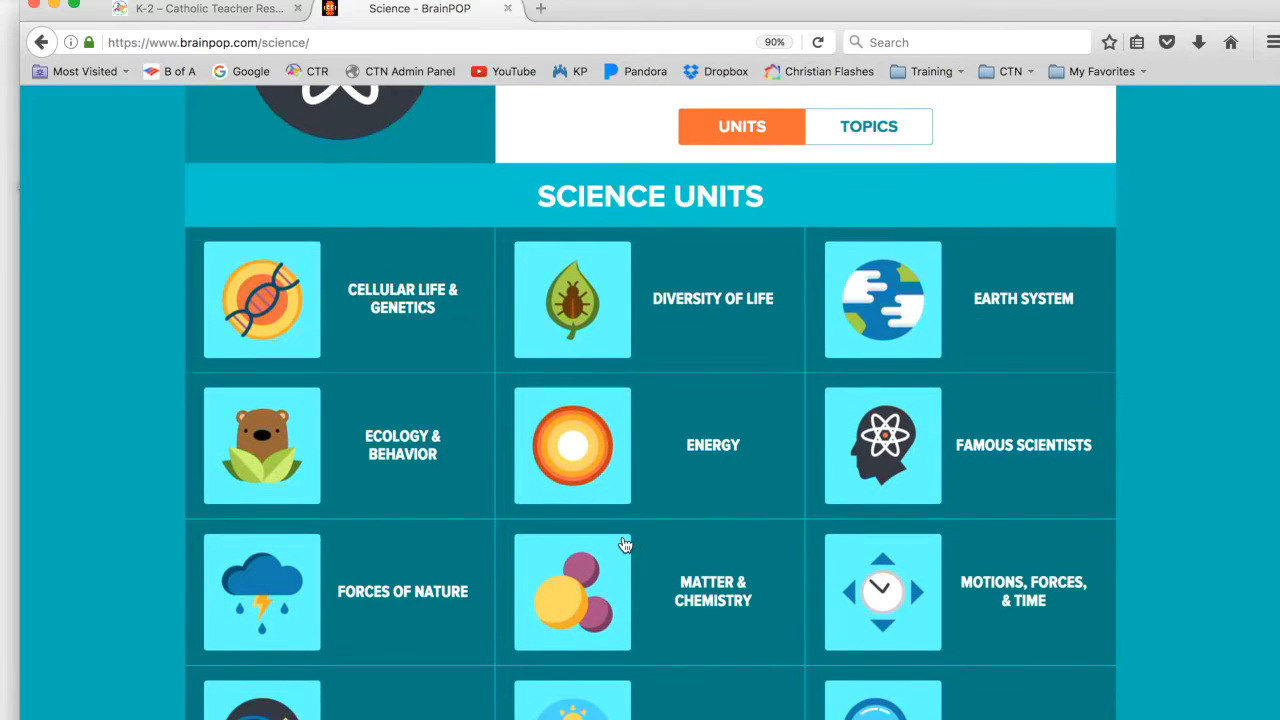
{"action": "scroll", "coordinate": [626, 543], "scroll_direction": "down", "scroll_amount": 3}
{"action": "left_click", "coordinate": [421, 452]}
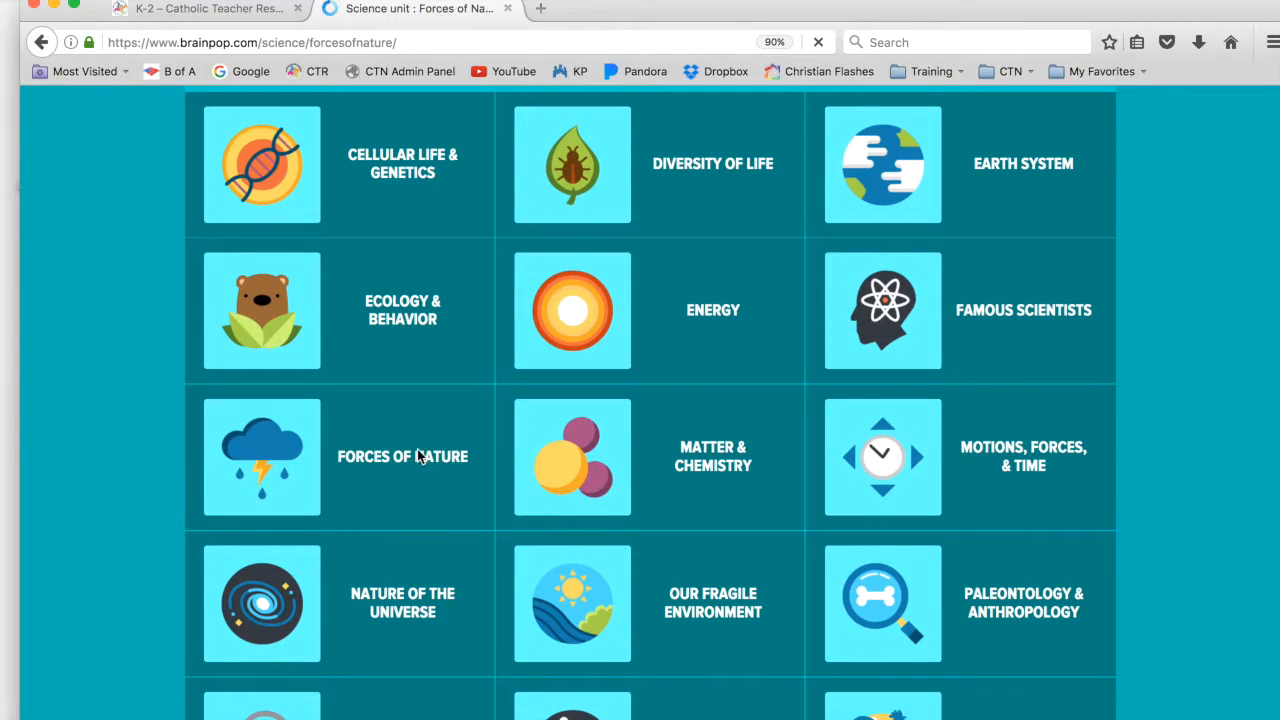
{"action": "scroll", "coordinate": [400, 475], "scroll_direction": "down", "scroll_amount": 1}
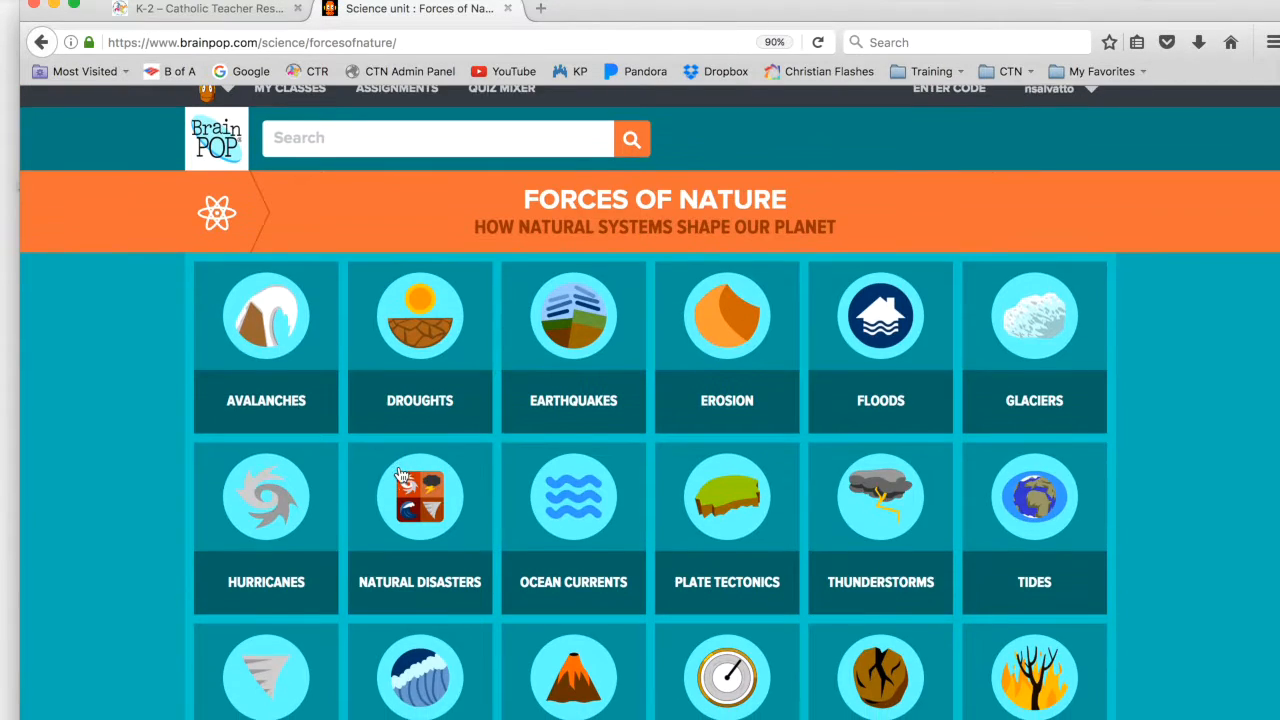
{"action": "left_click", "coordinate": [420, 365]}
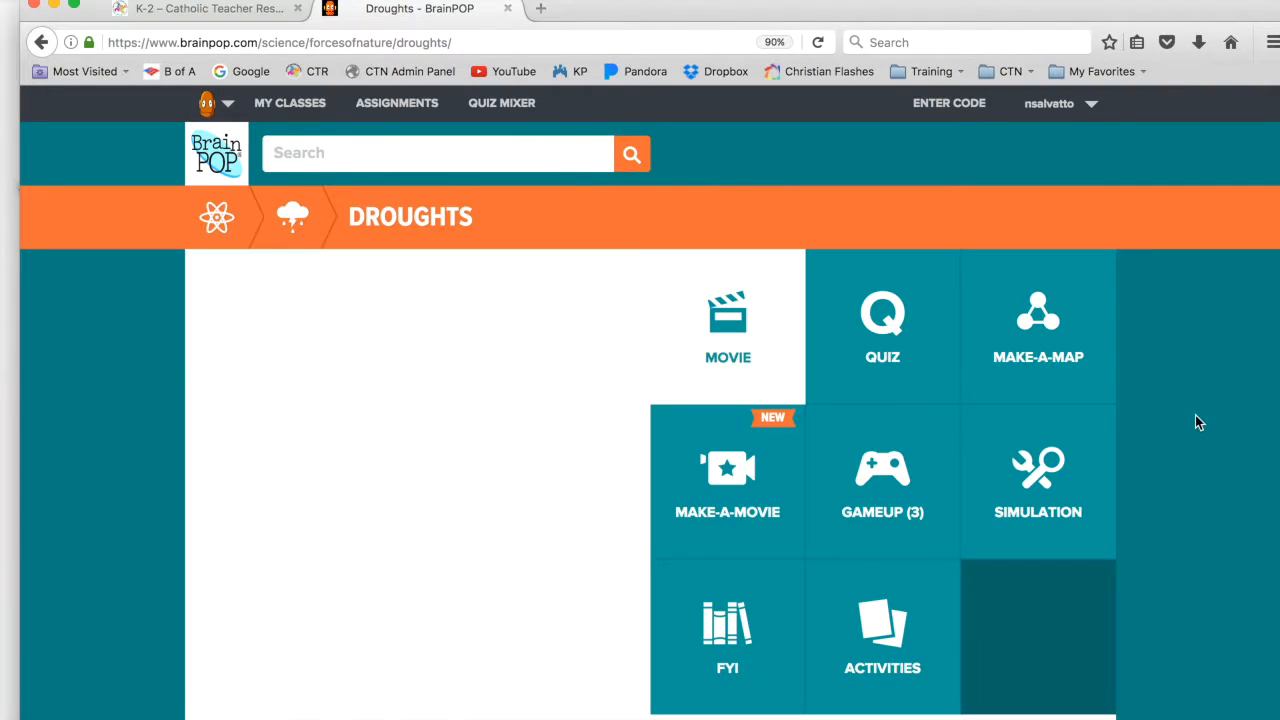
{"action": "scroll", "coordinate": [1206, 418], "scroll_direction": "down", "scroll_amount": 2}
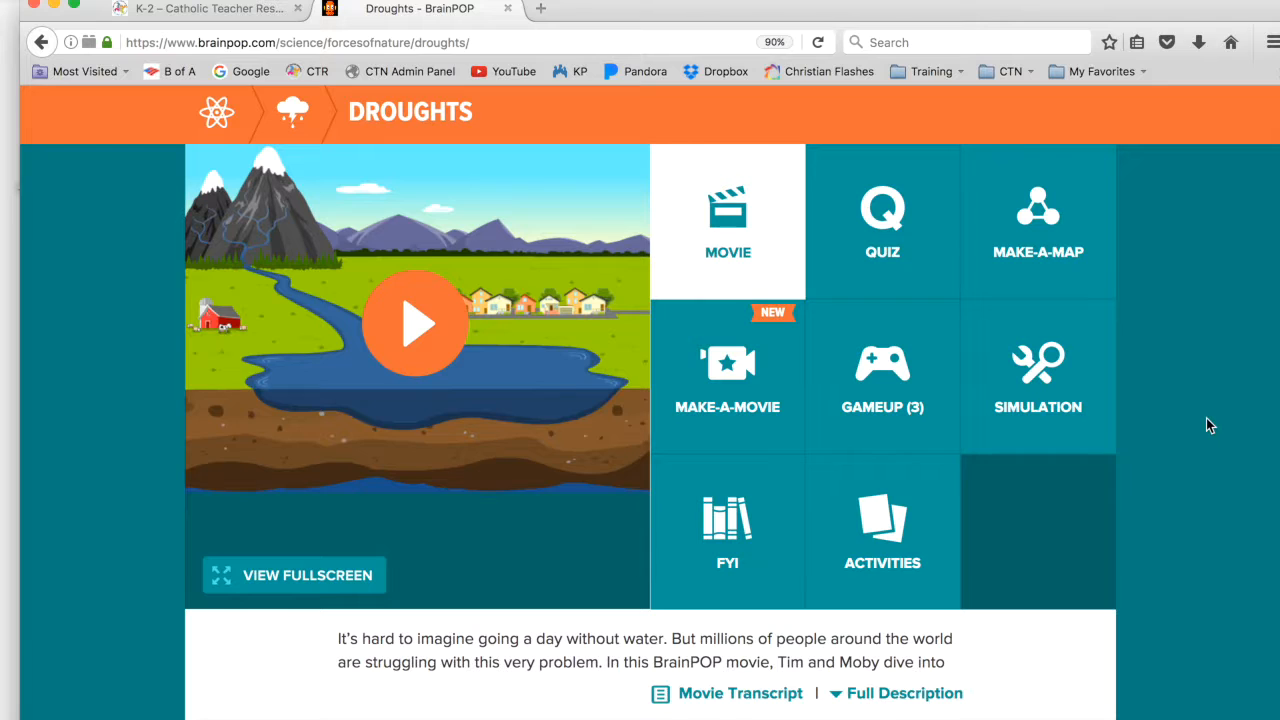
{"action": "left_click", "coordinate": [871, 524]}
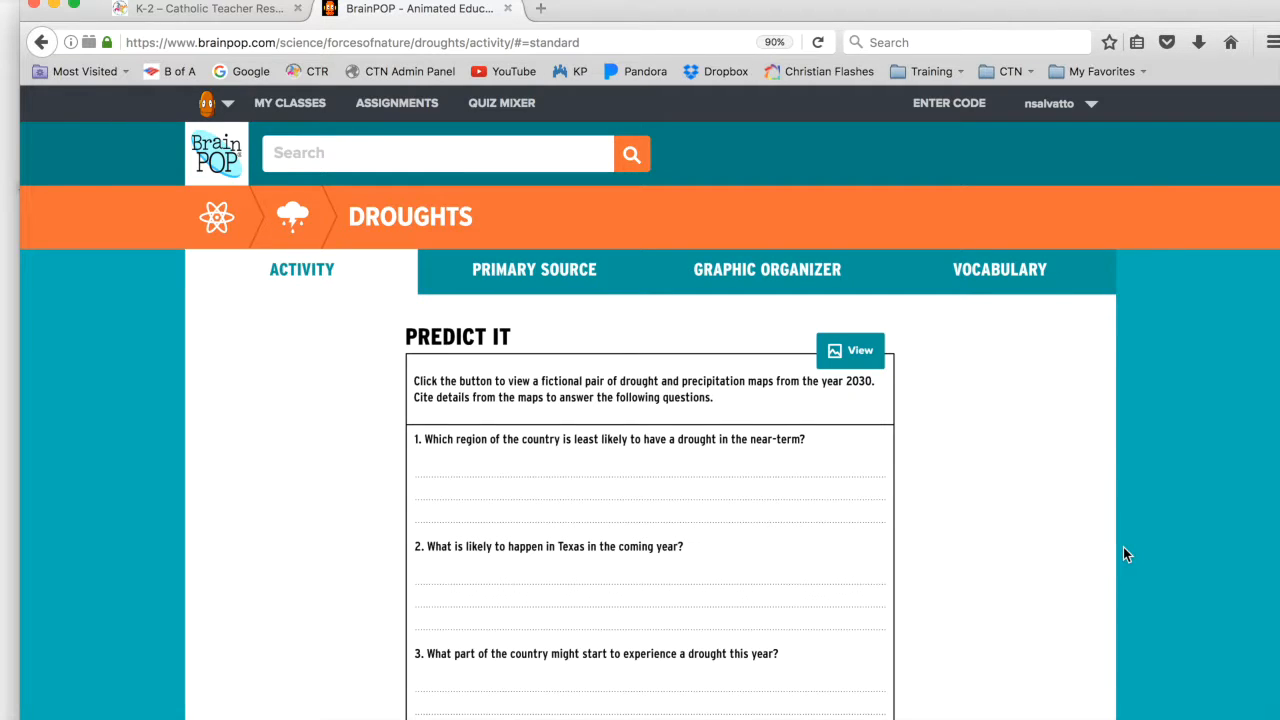
{"action": "scroll", "coordinate": [1123, 547], "scroll_direction": "down", "scroll_amount": 5}
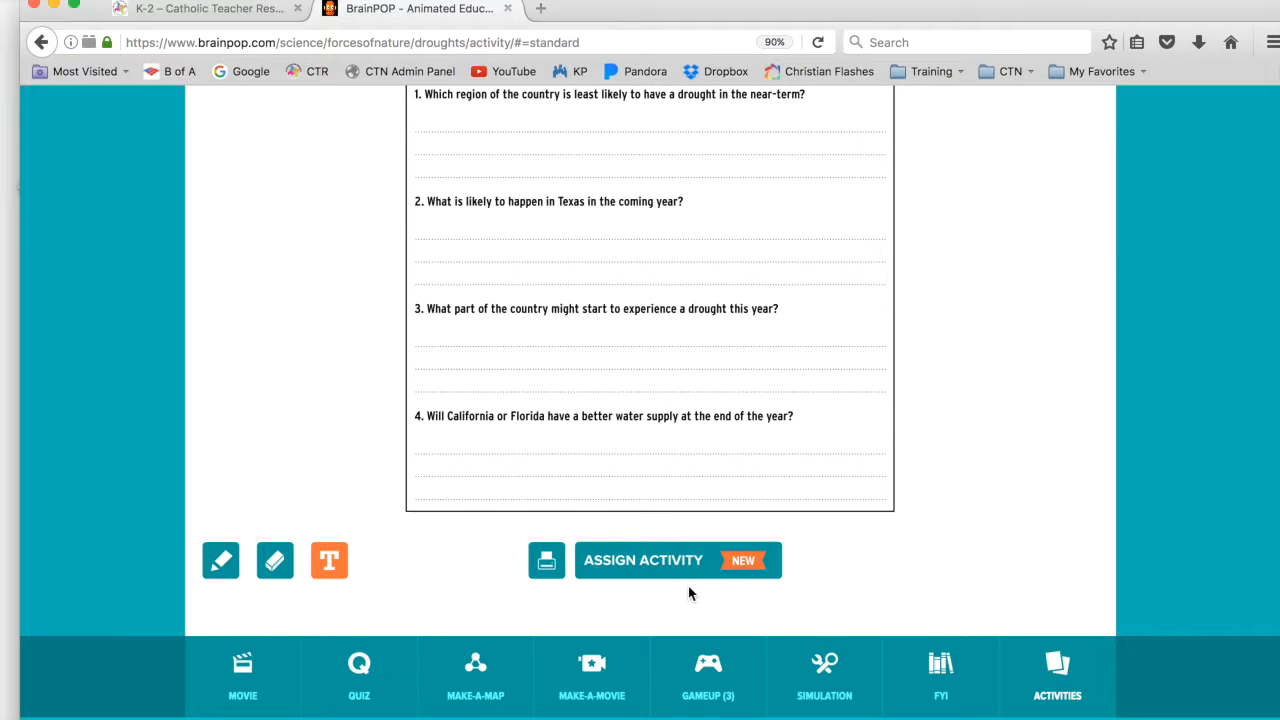
{"action": "scroll", "coordinate": [720, 430], "scroll_direction": "up", "scroll_amount": 5}
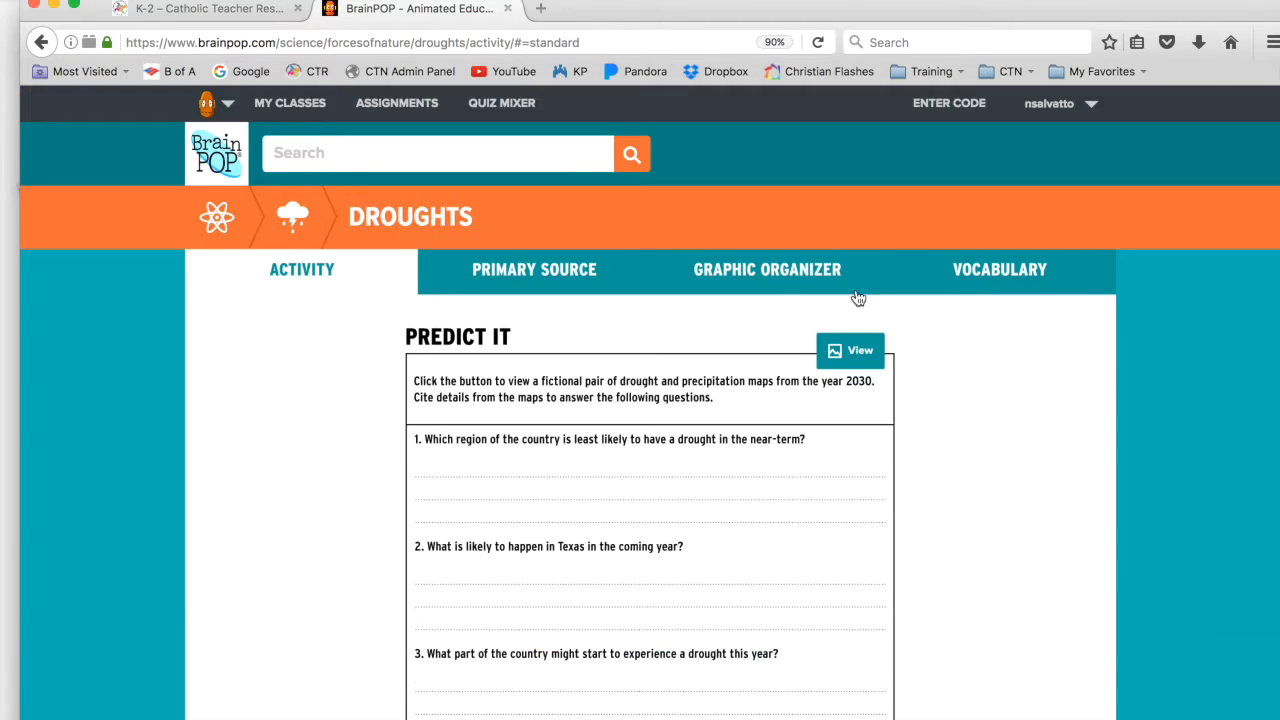
{"action": "left_click", "coordinate": [362, 222]}
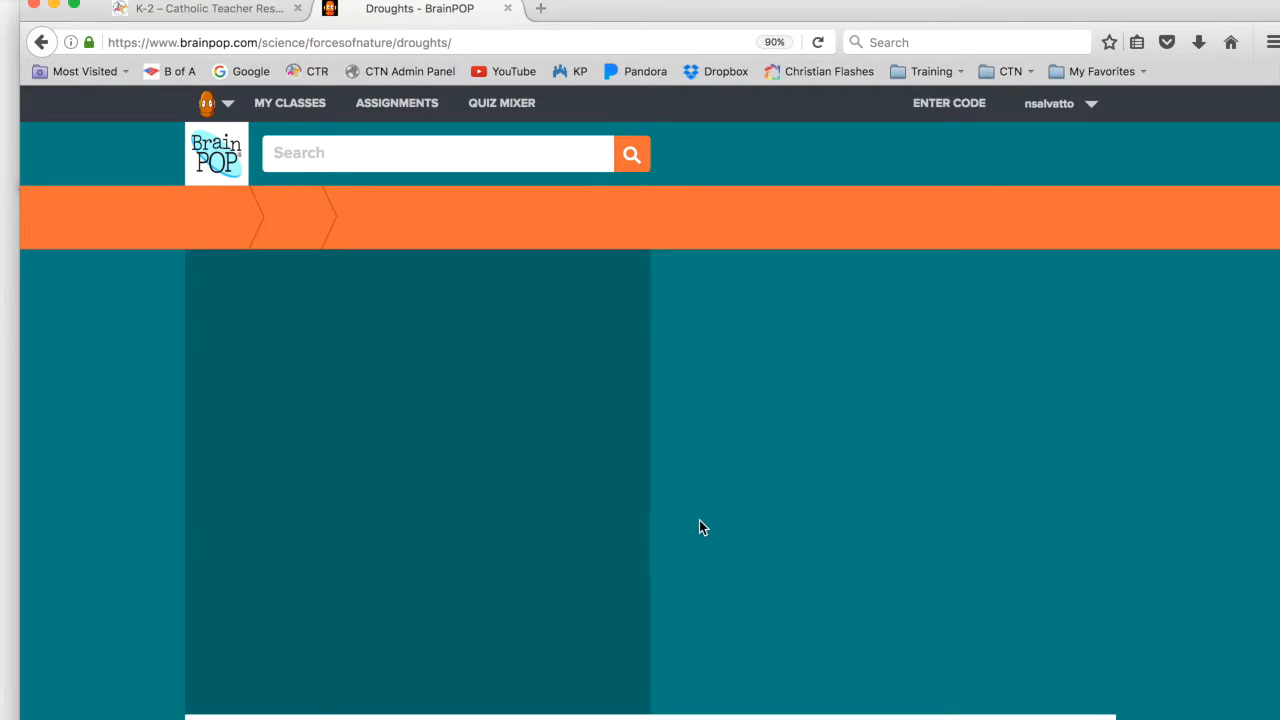
{"action": "scroll", "coordinate": [722, 530], "scroll_direction": "down", "scroll_amount": 2}
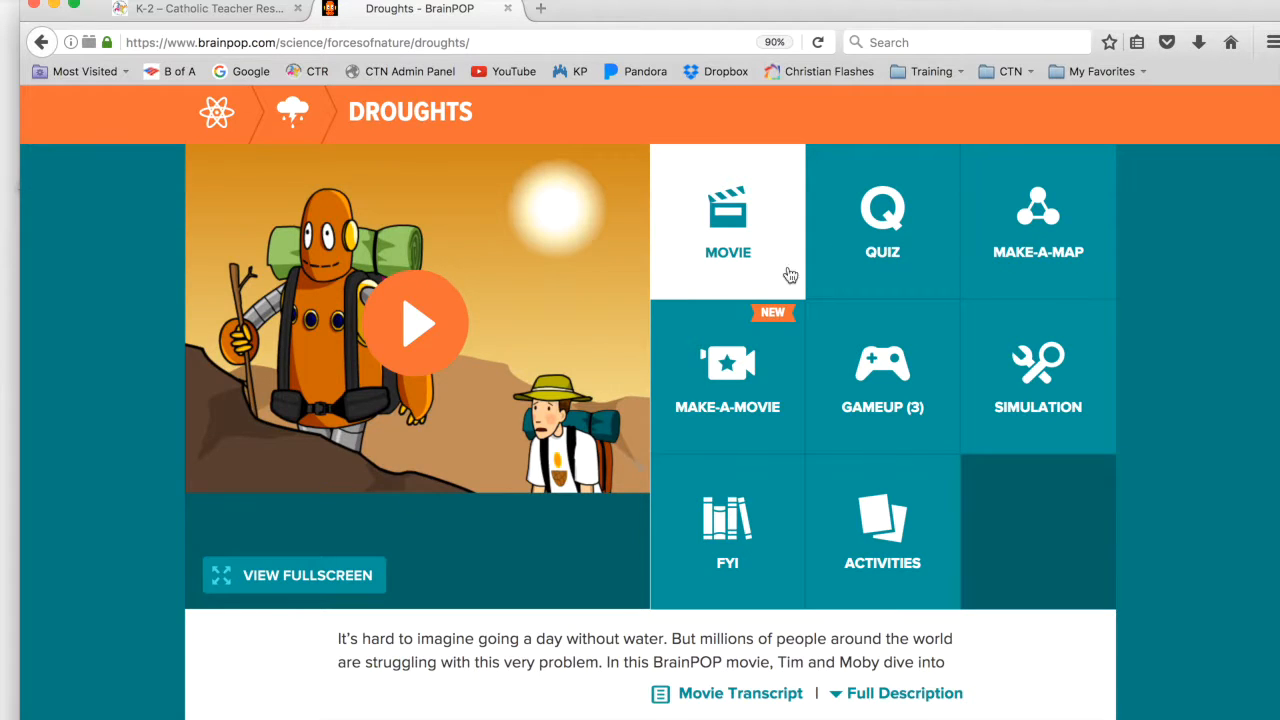
{"action": "scroll", "coordinate": [848, 453], "scroll_direction": "up", "scroll_amount": 3}
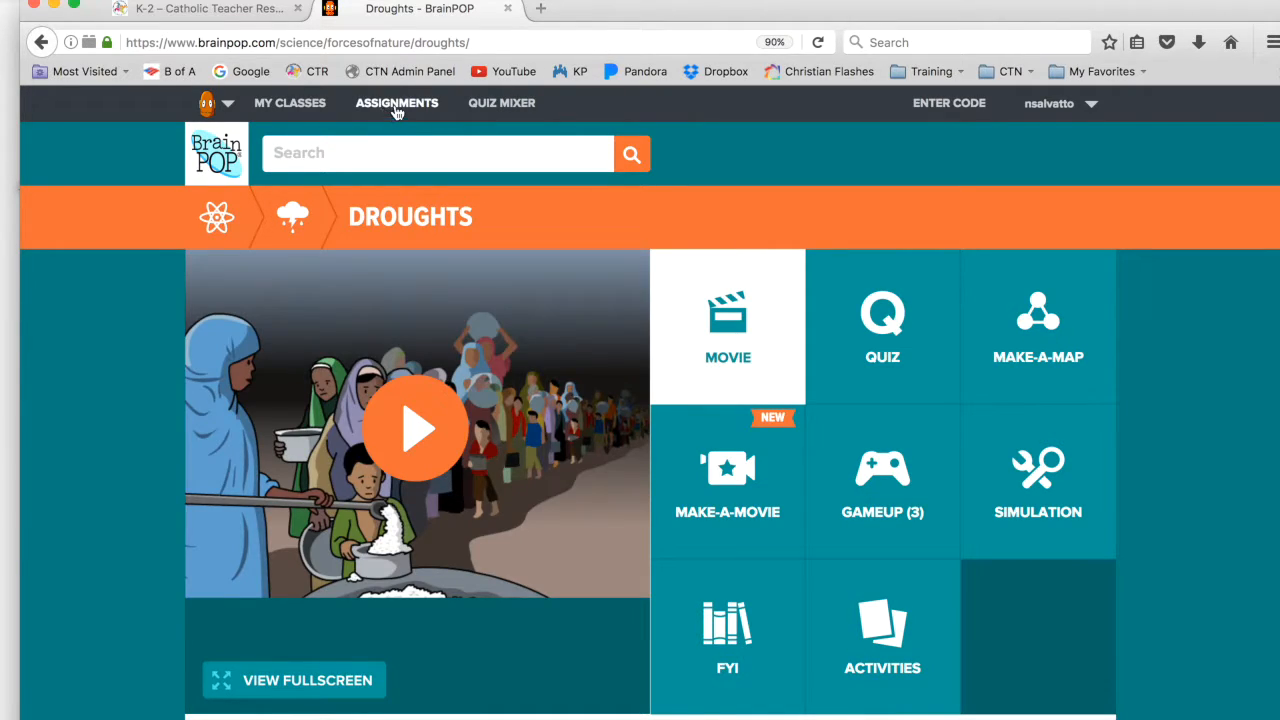
Step: Open the Quiz Mixer from the top navigation bar
{"action": "left_click", "coordinate": [509, 106]}
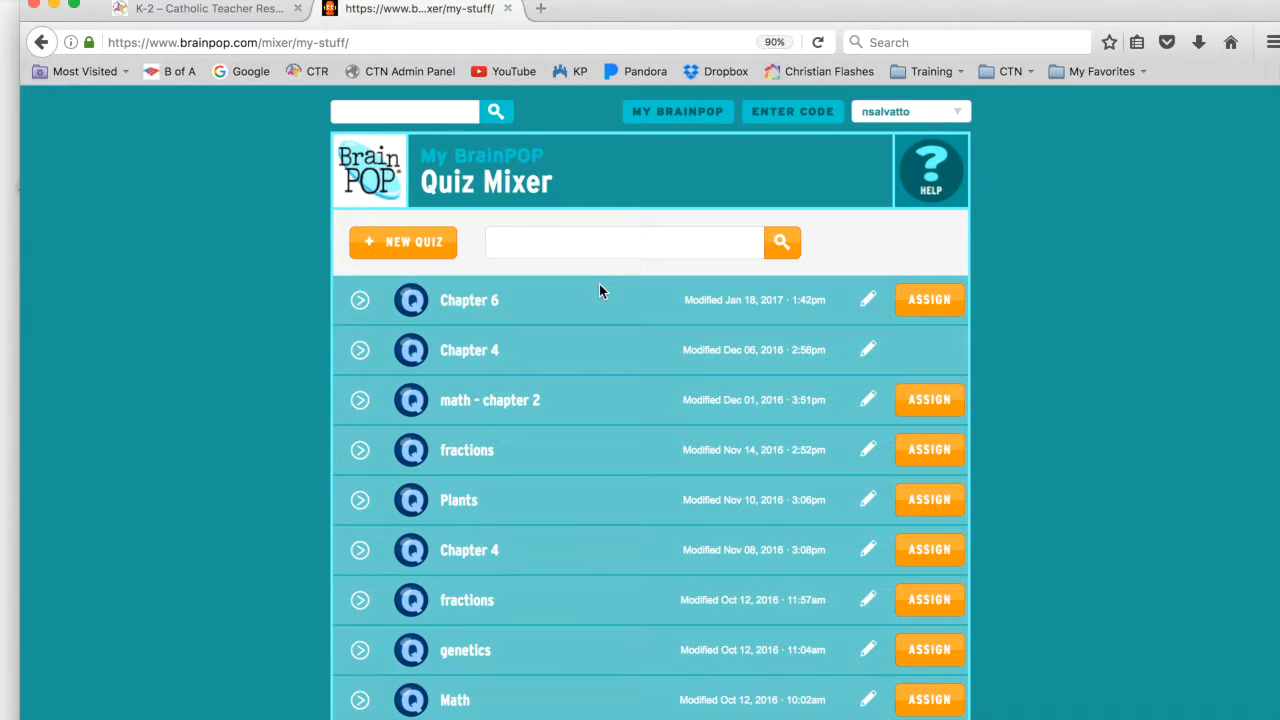
Step: Create a new quiz titled Chapter 4 with 'fractions' as its topic
{"action": "left_click", "coordinate": [413, 242]}
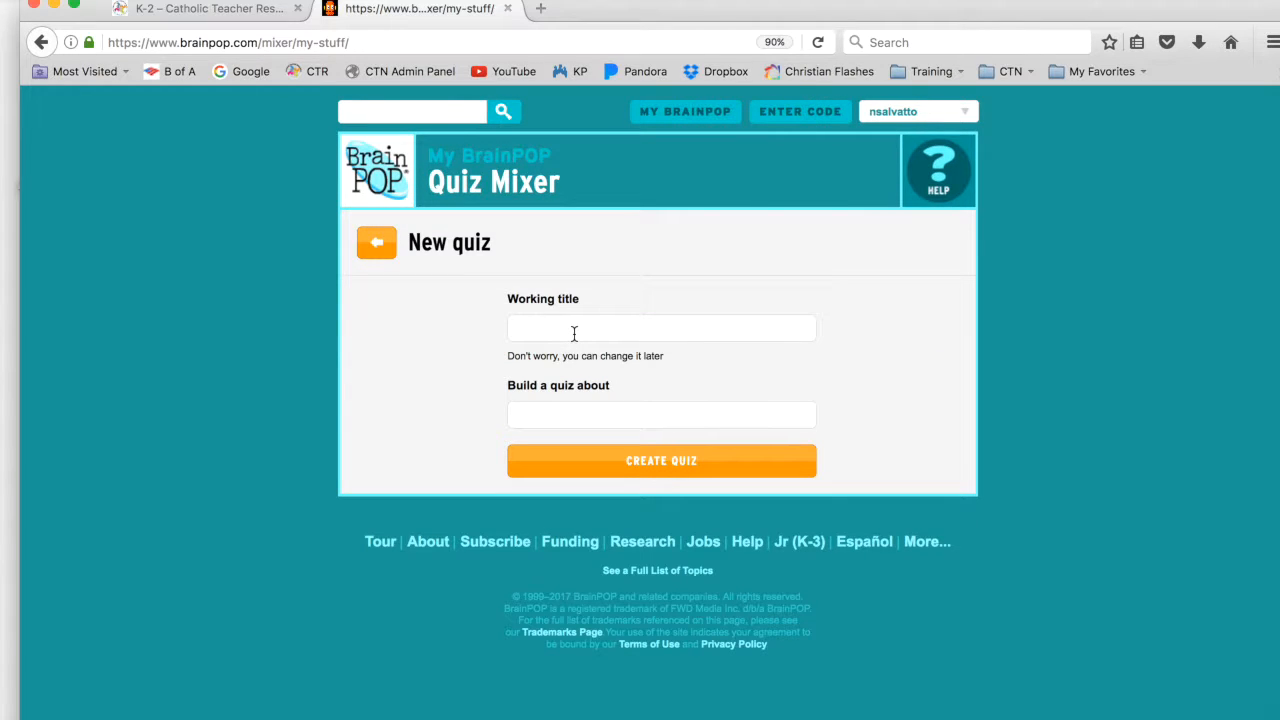
{"action": "type", "text": "Chat"}
{"action": "left_click", "coordinate": [555, 412]}
{"action": "left_click", "coordinate": [620, 470]}
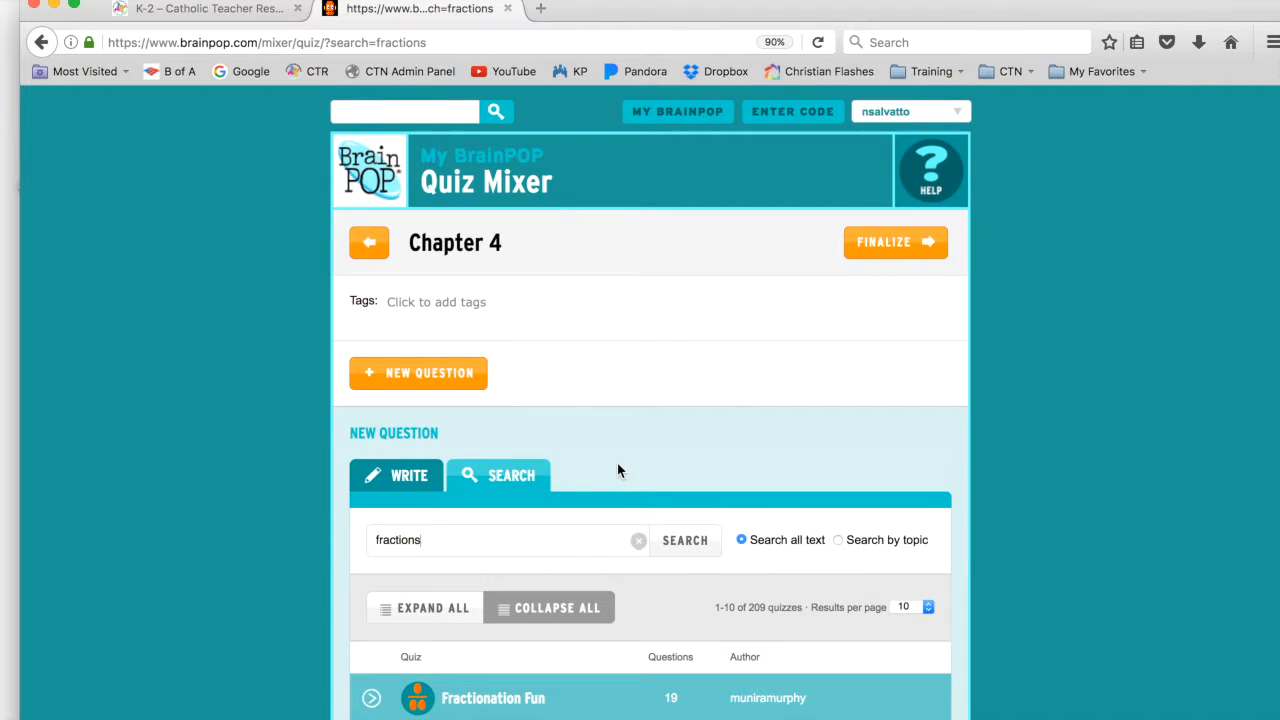
Step: From Adding & Subtracting Fractions, add the 9 5/9 - 3 5/18 and equivalent fraction questions
{"action": "scroll", "coordinate": [617, 470], "scroll_direction": "down", "scroll_amount": 3}
{"action": "scroll", "coordinate": [617, 470], "scroll_direction": "down", "scroll_amount": 1}
{"action": "scroll", "coordinate": [617, 470], "scroll_direction": "up", "scroll_amount": 1}
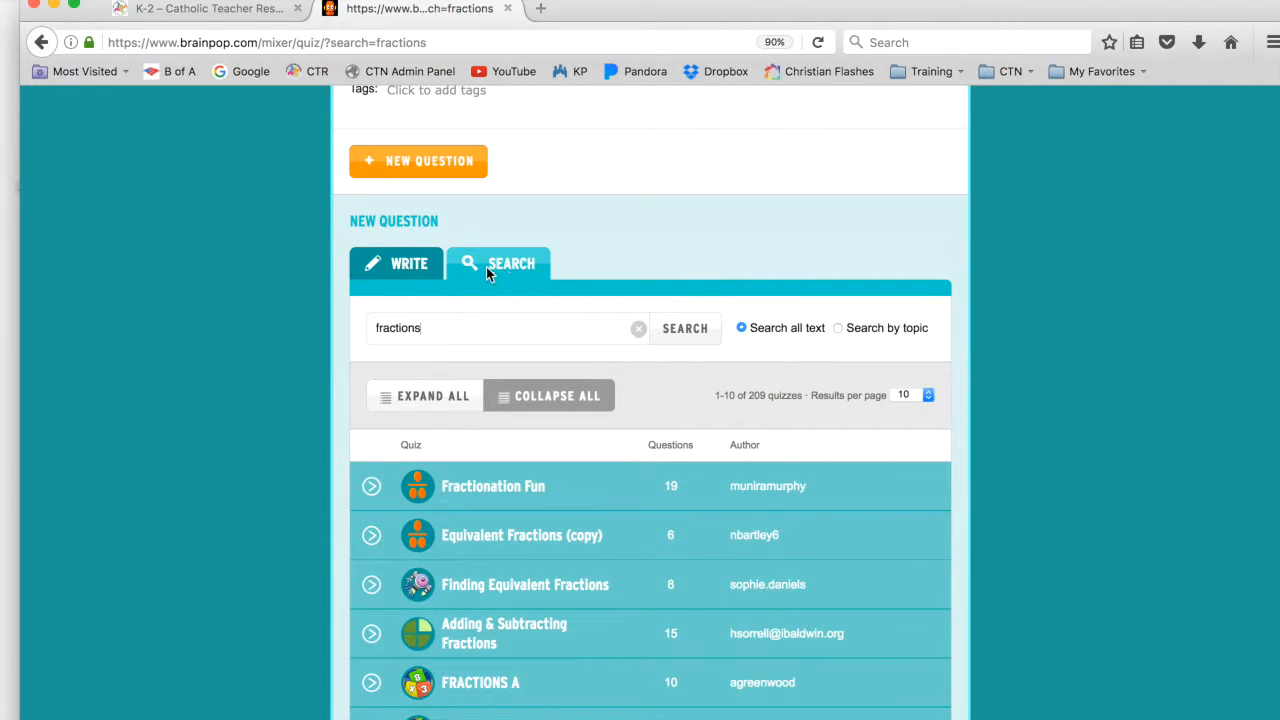
{"action": "scroll", "coordinate": [505, 360], "scroll_direction": "up", "scroll_amount": 2}
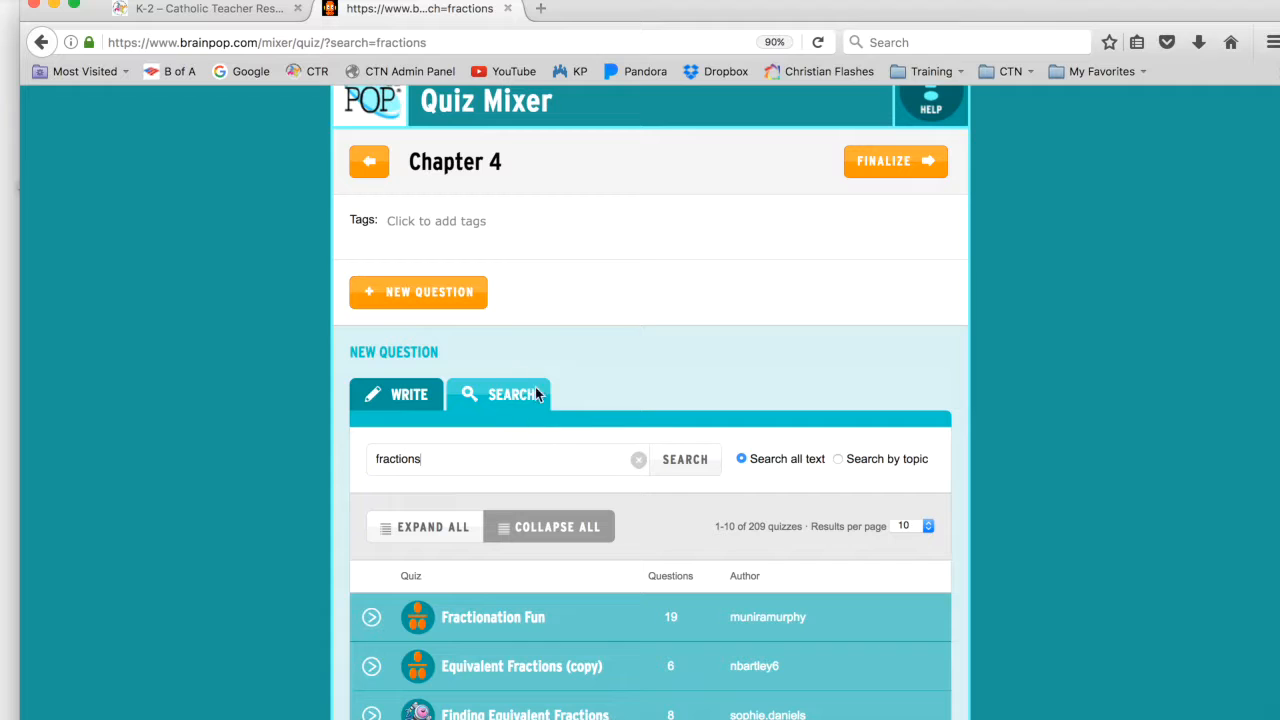
{"action": "scroll", "coordinate": [483, 398], "scroll_direction": "down", "scroll_amount": 2}
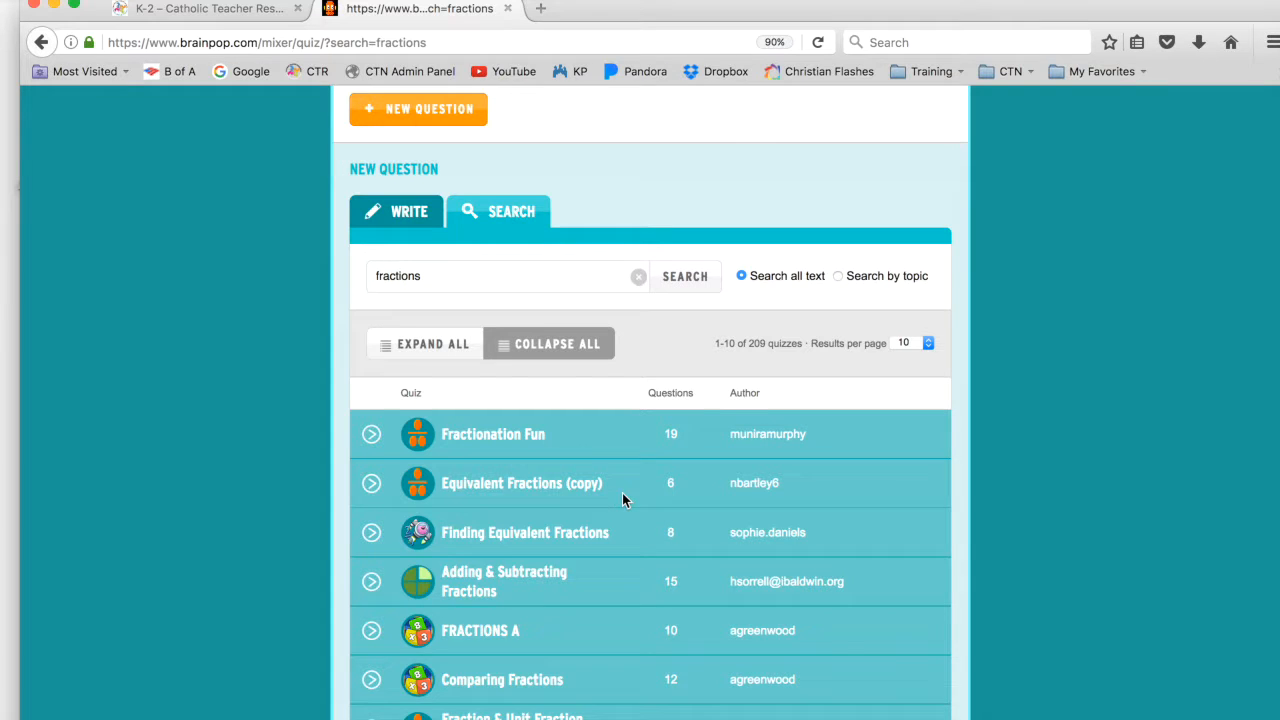
{"action": "scroll", "coordinate": [622, 496], "scroll_direction": "down", "scroll_amount": 3}
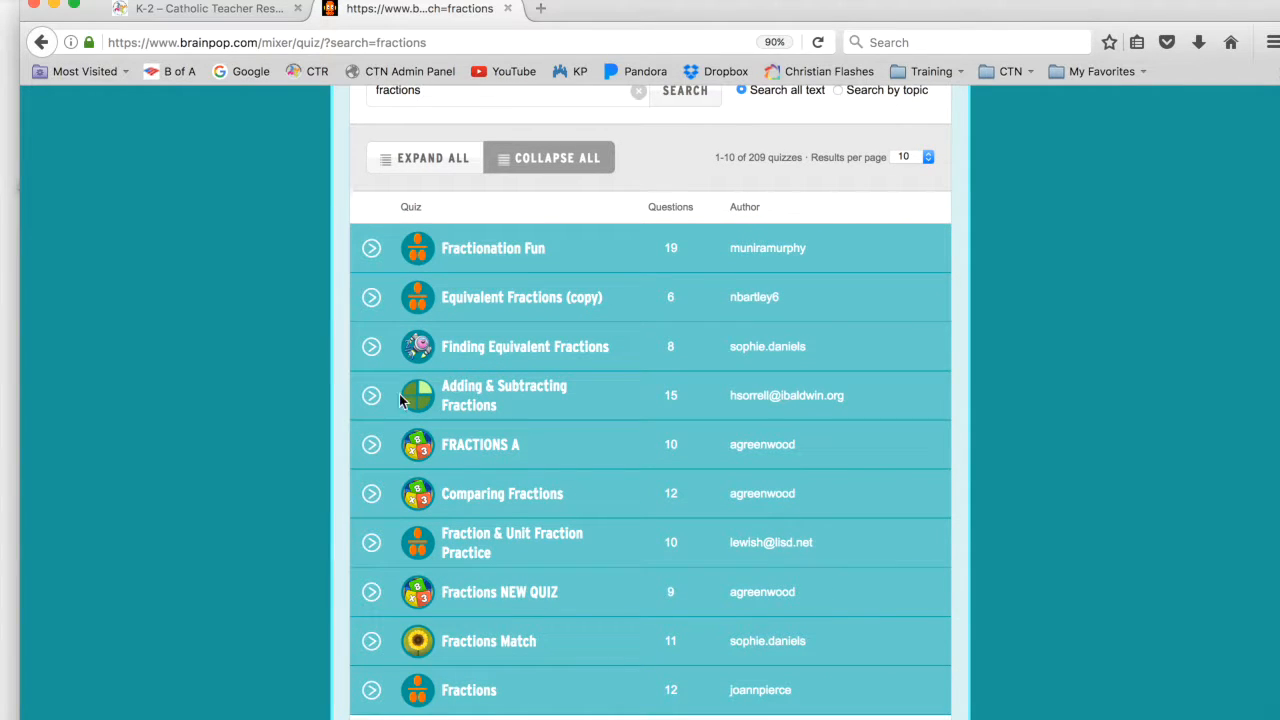
{"action": "left_click", "coordinate": [371, 396]}
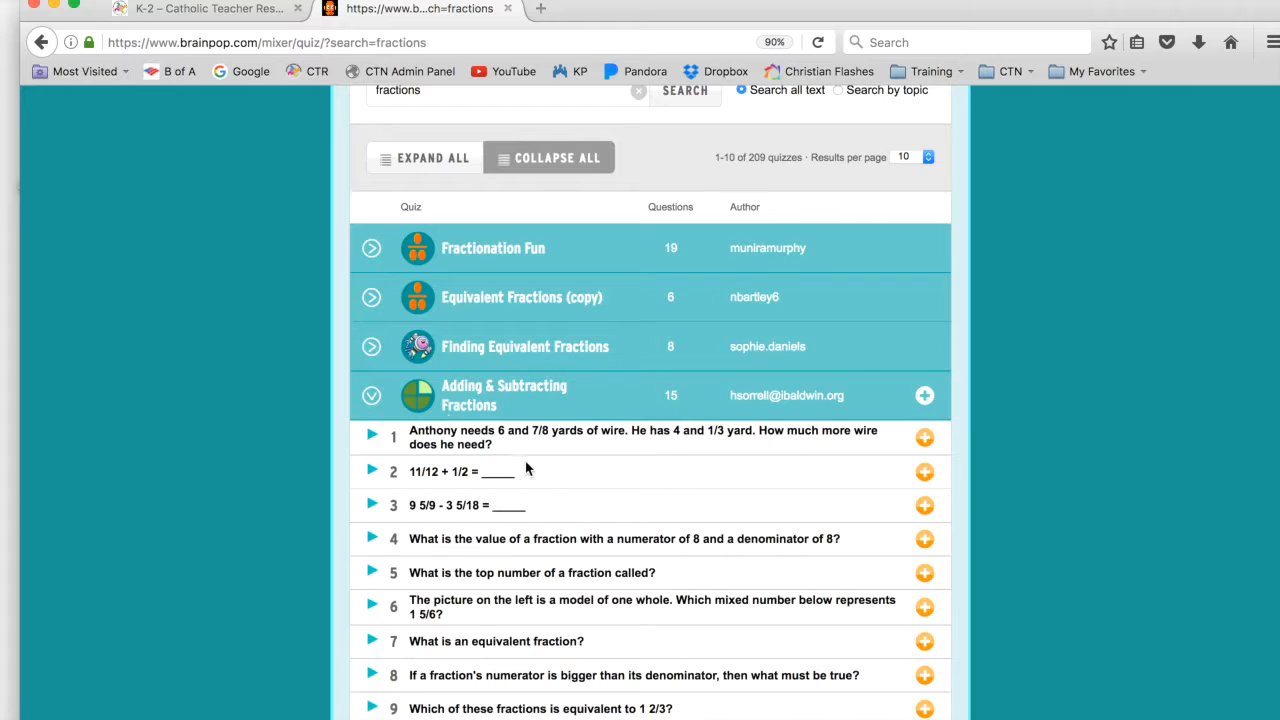
{"action": "scroll", "coordinate": [518, 462], "scroll_direction": "down", "scroll_amount": 2}
{"action": "scroll", "coordinate": [513, 461], "scroll_direction": "down", "scroll_amount": 1}
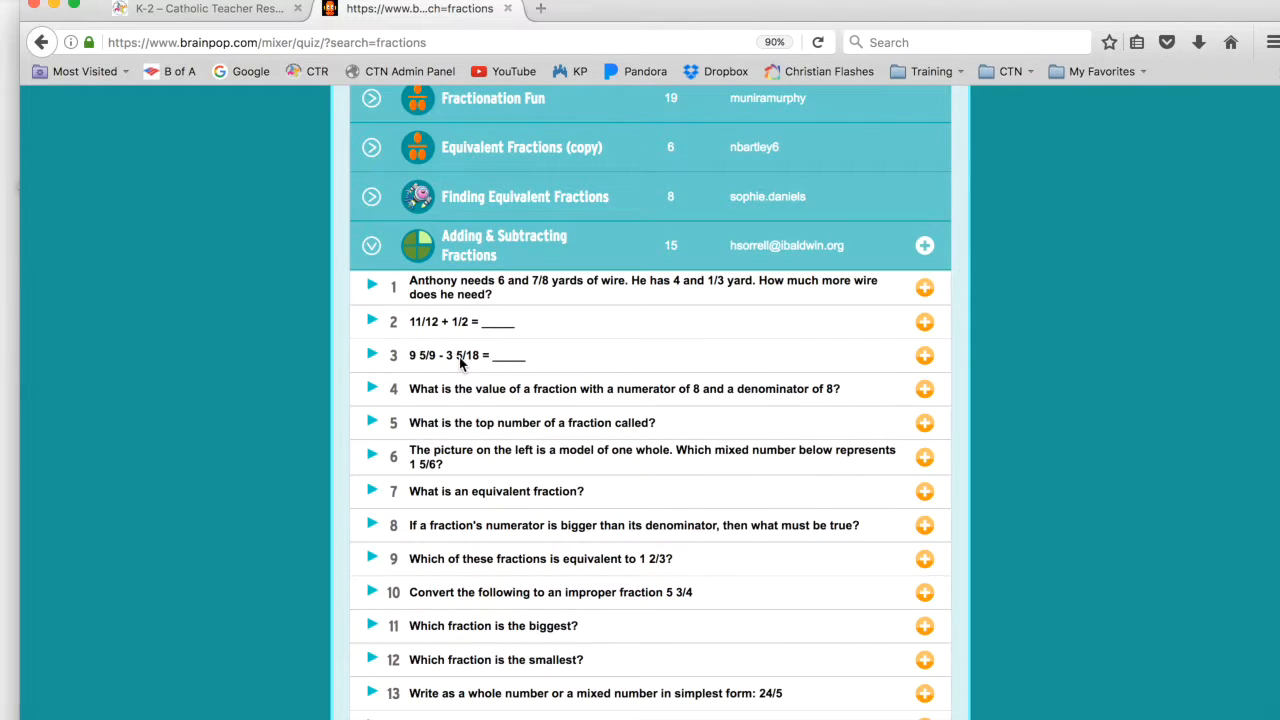
{"action": "left_click", "coordinate": [924, 357]}
{"action": "scroll", "coordinate": [515, 520], "scroll_direction": "up", "scroll_amount": 2}
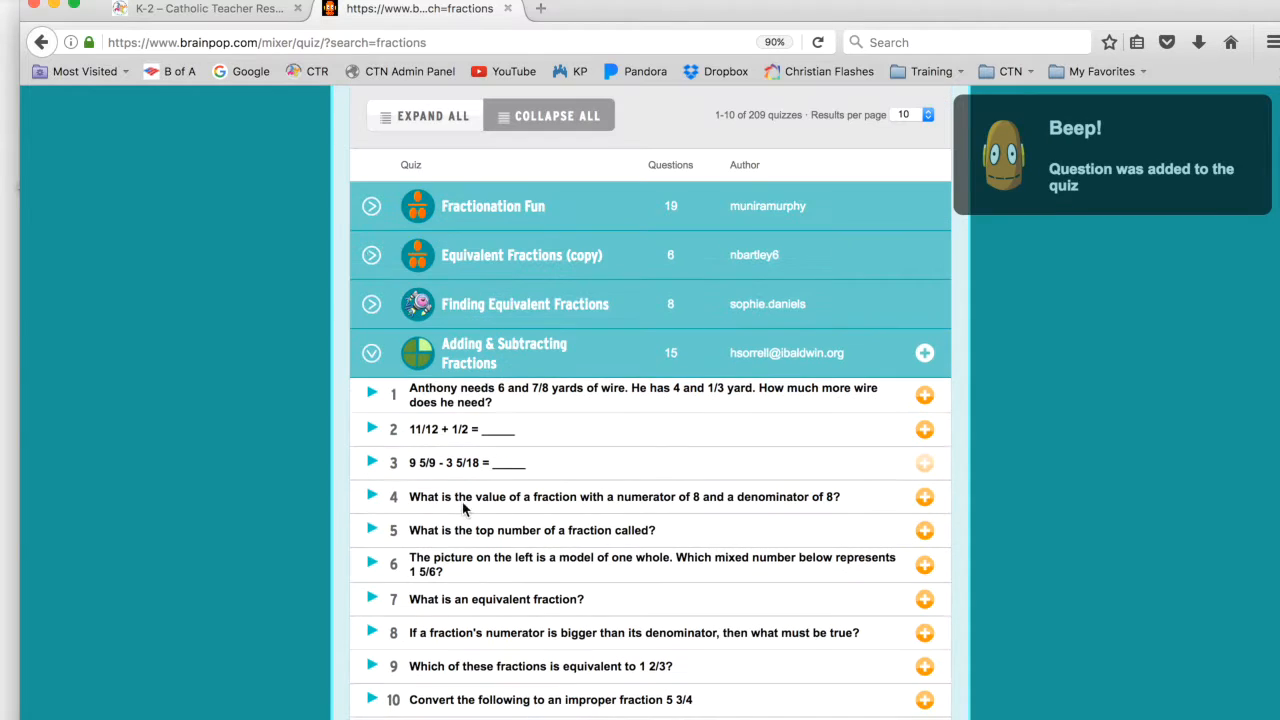
{"action": "left_click", "coordinate": [924, 600]}
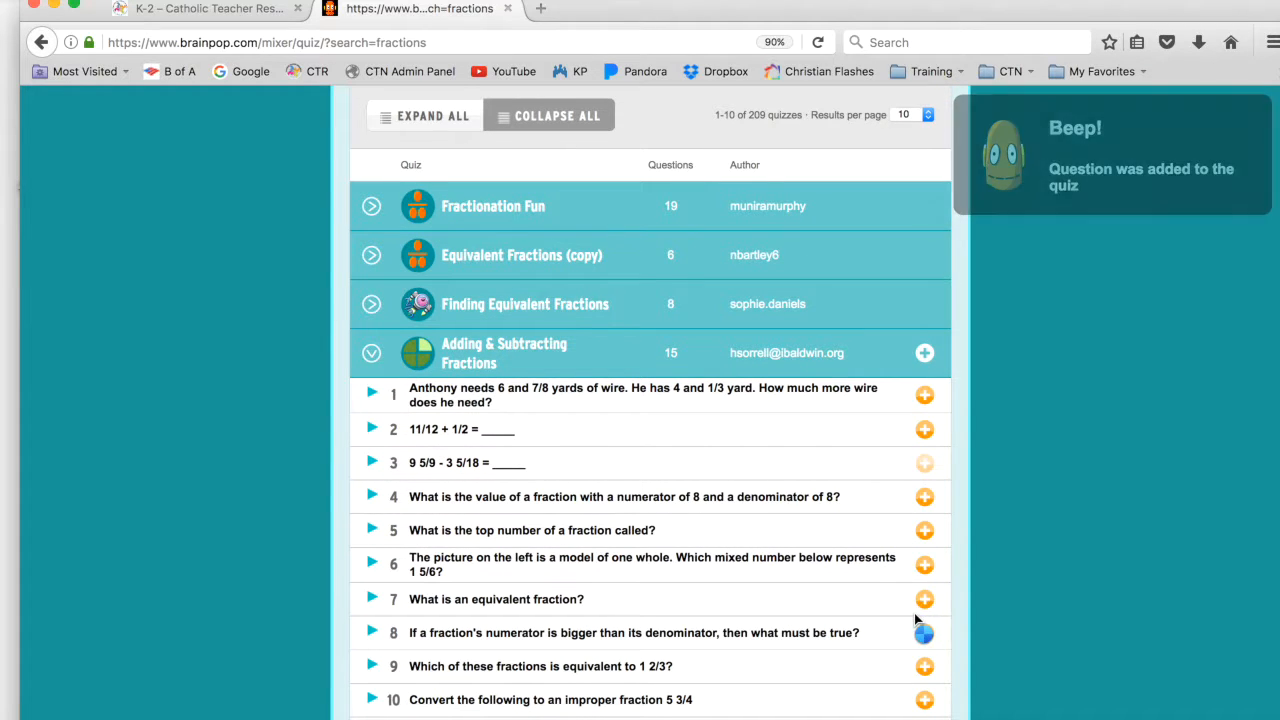
{"action": "left_click", "coordinate": [922, 632]}
{"action": "scroll", "coordinate": [946, 660], "scroll_direction": "down", "scroll_amount": 7}
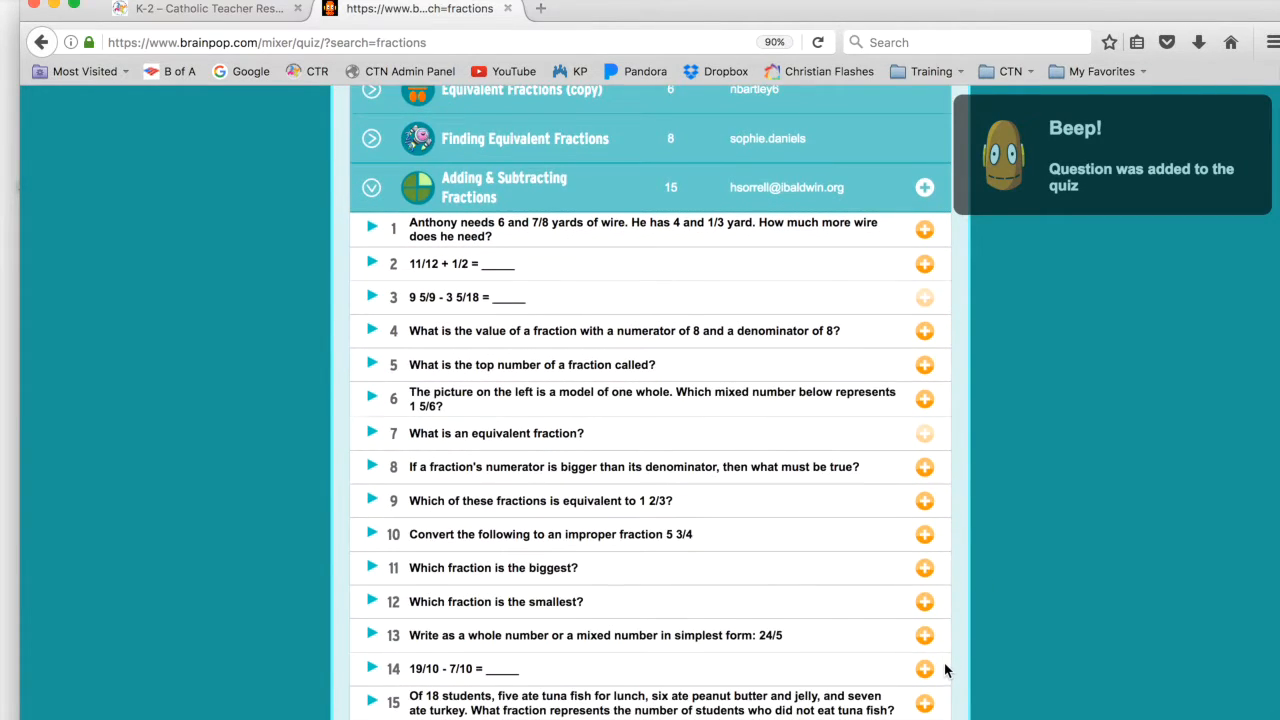
Step: From Fraction & Unit Fraction Practice, add the denominator of 2/8 and pizza unit fraction questions
{"action": "left_click", "coordinate": [371, 498]}
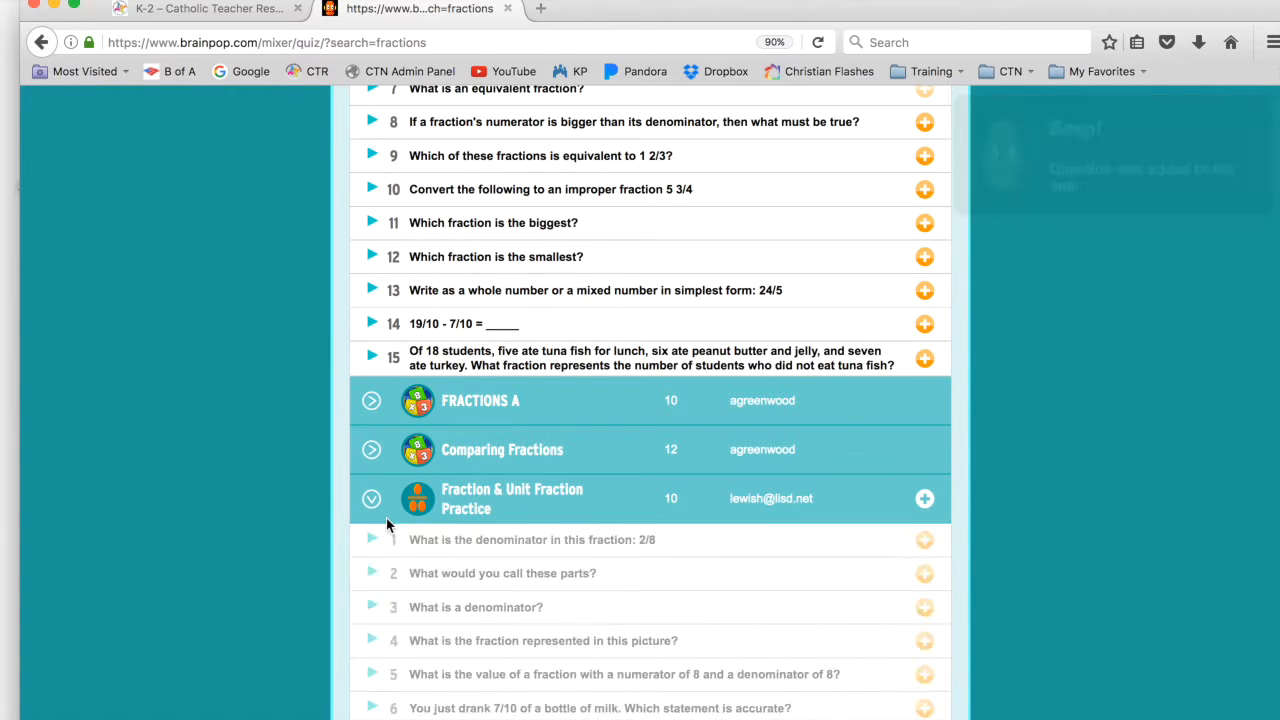
{"action": "scroll", "coordinate": [849, 603], "scroll_direction": "down", "scroll_amount": 4}
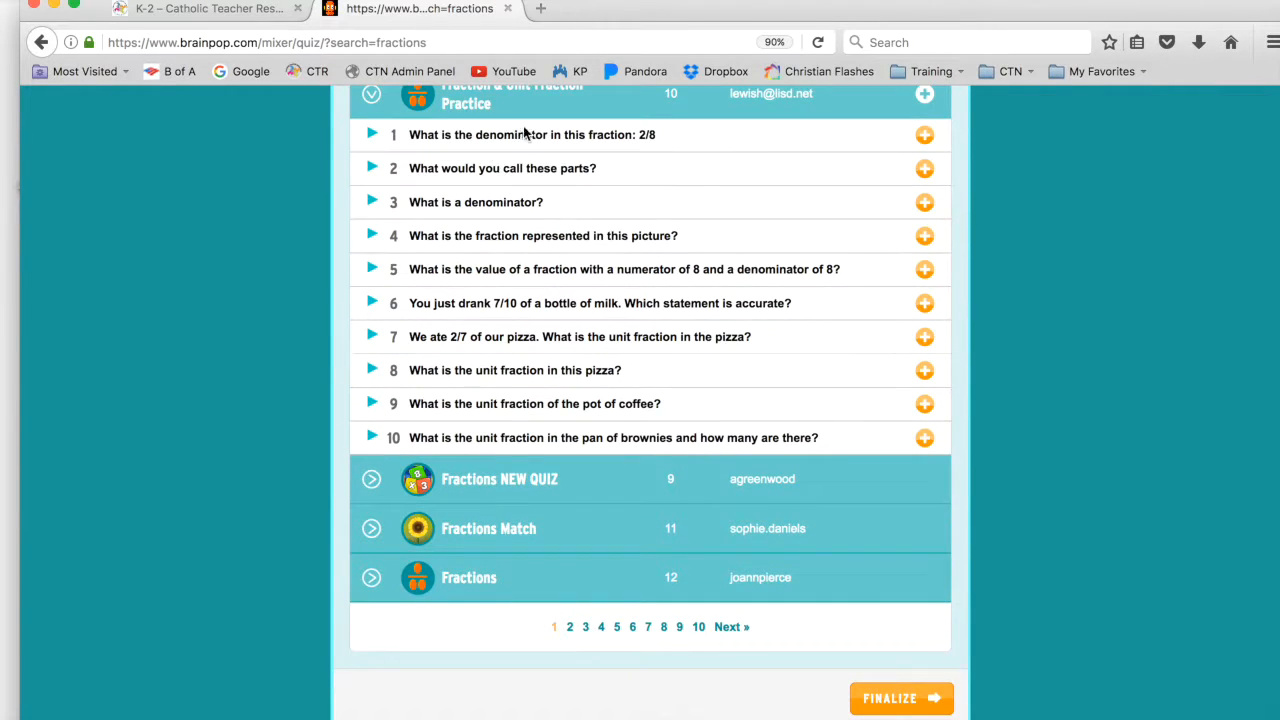
{"action": "left_click", "coordinate": [925, 137]}
{"action": "scroll", "coordinate": [460, 380], "scroll_direction": "up", "scroll_amount": 2}
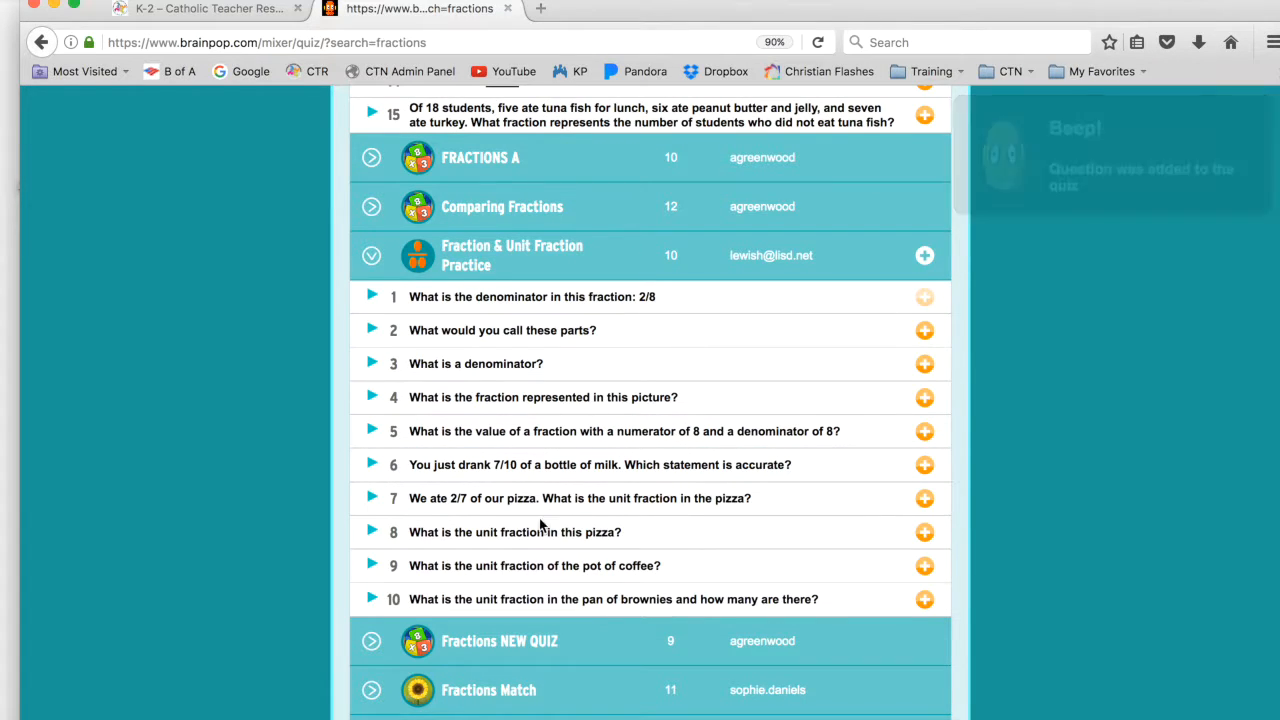
{"action": "left_click", "coordinate": [925, 498]}
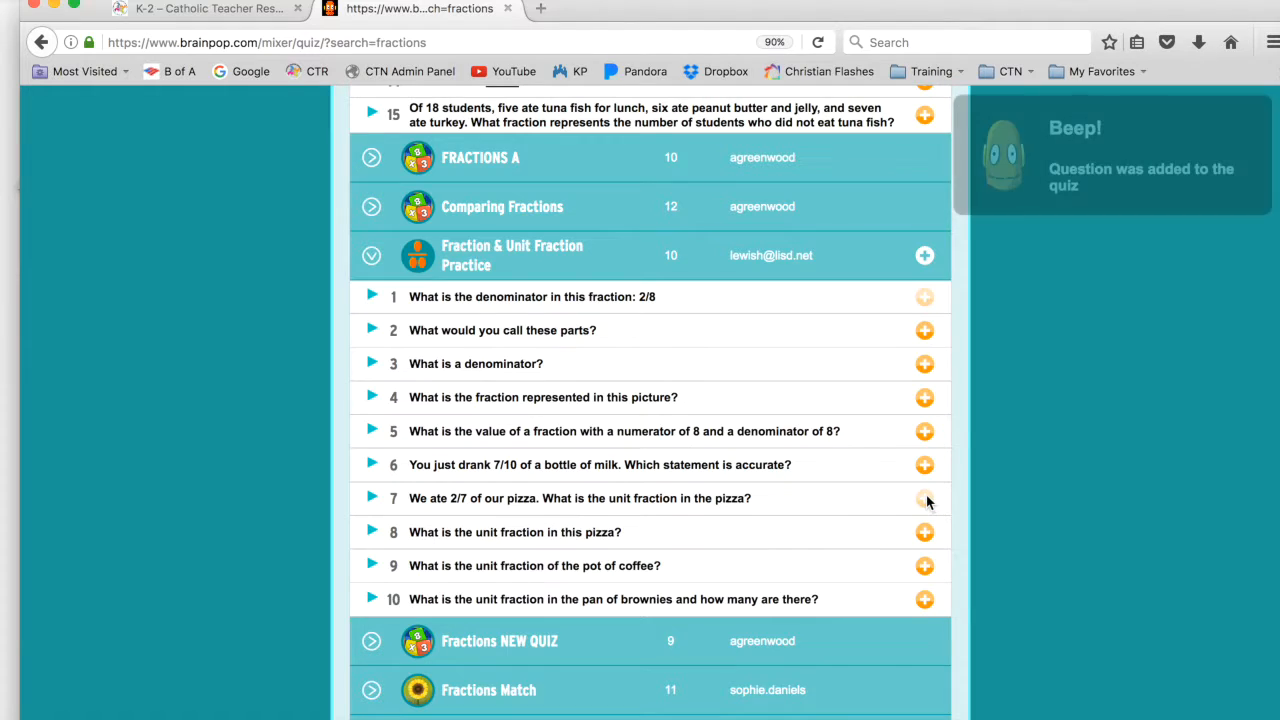
{"action": "scroll", "coordinate": [928, 502], "scroll_direction": "up", "scroll_amount": 12}
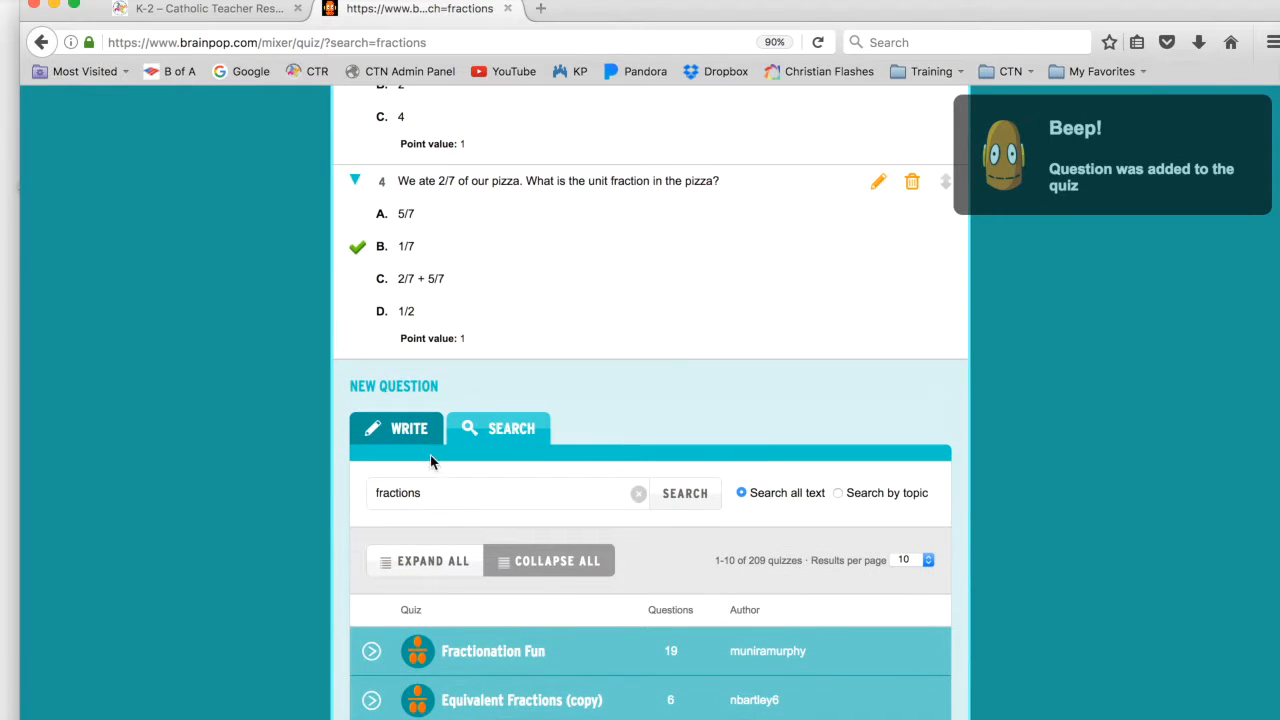
Step: Start a new multiple-choice question, then search for existing fraction questions to reuse
{"action": "left_click", "coordinate": [390, 428]}
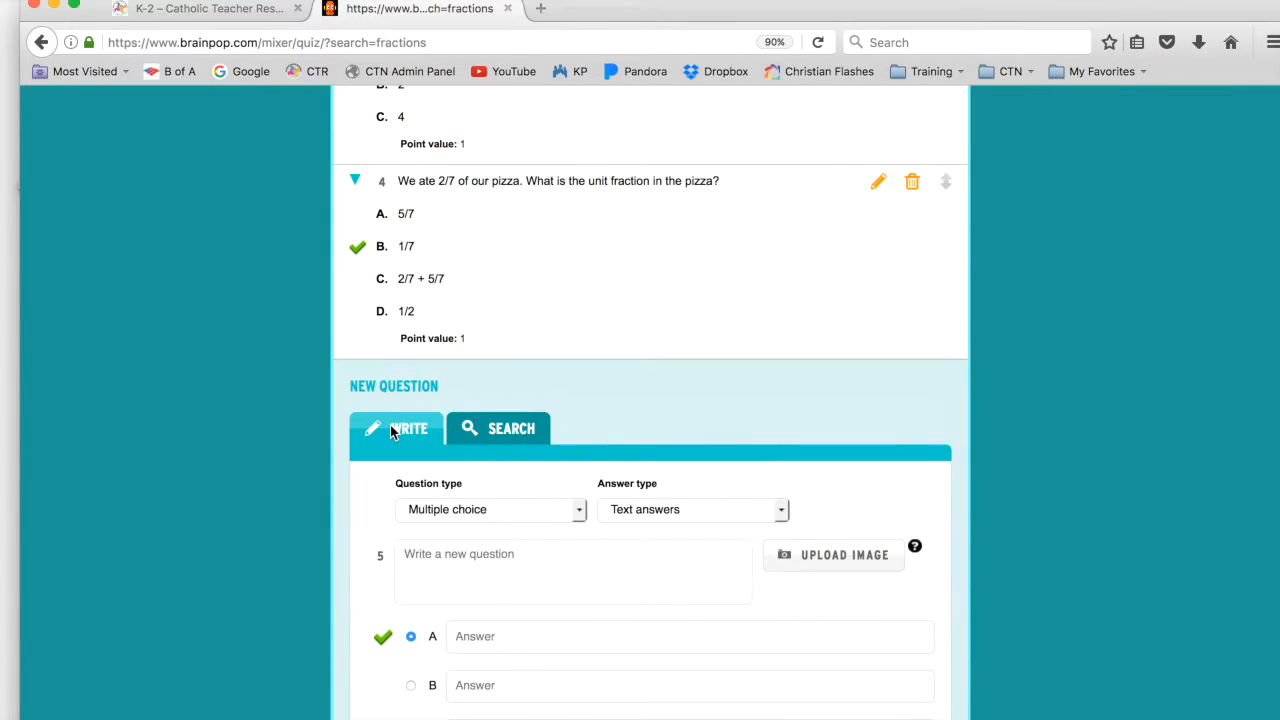
{"action": "scroll", "coordinate": [388, 418], "scroll_direction": "down", "scroll_amount": 3}
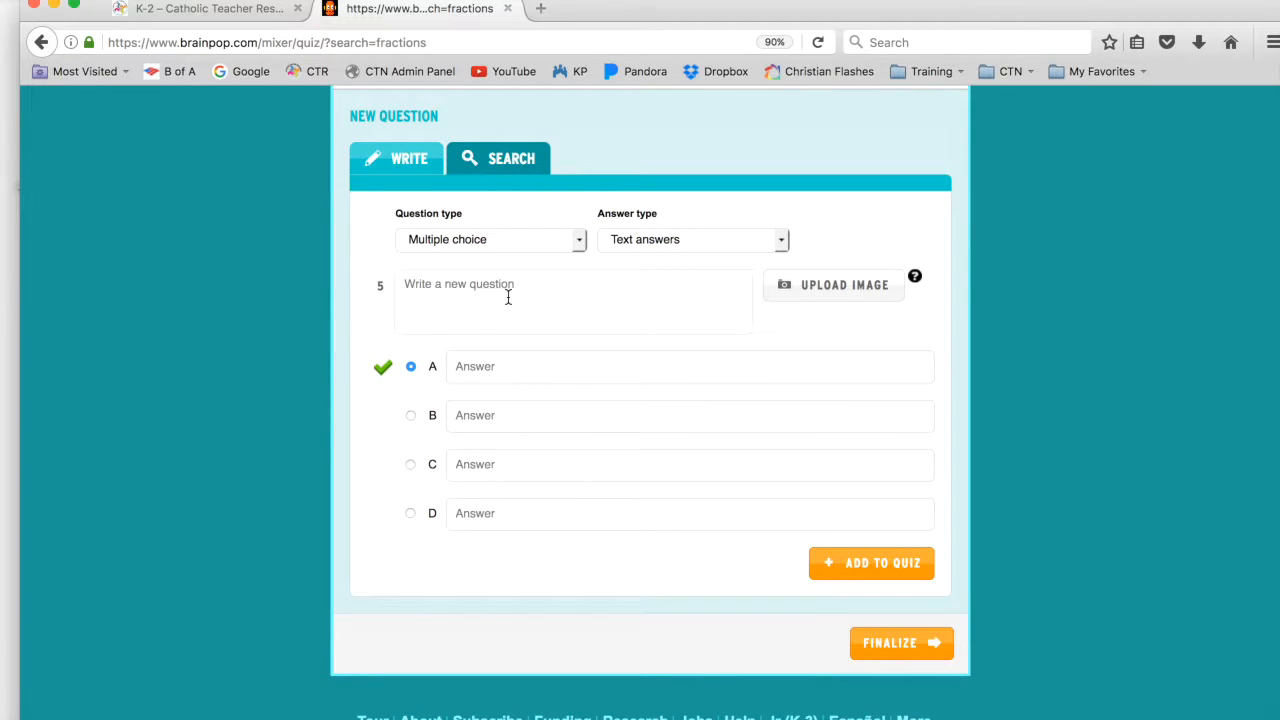
{"action": "left_click", "coordinate": [528, 248]}
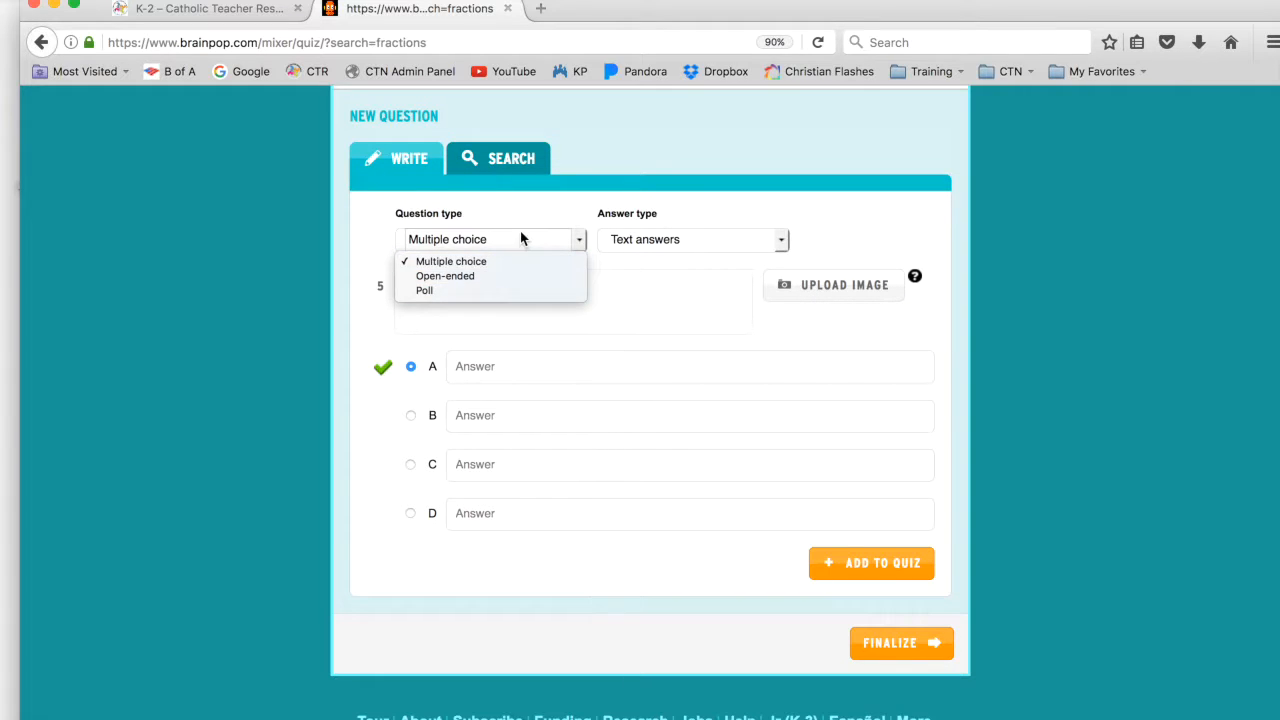
{"action": "left_click", "coordinate": [525, 218]}
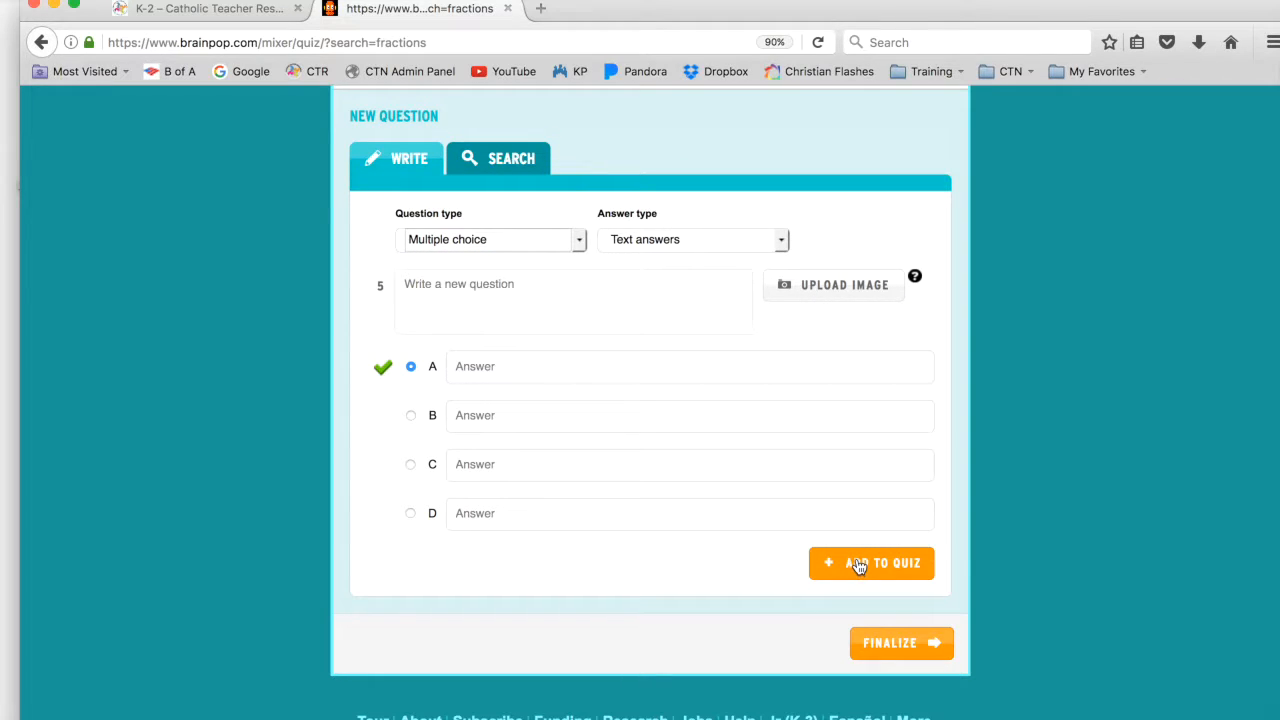
{"action": "scroll", "coordinate": [858, 566], "scroll_direction": "up", "scroll_amount": 3}
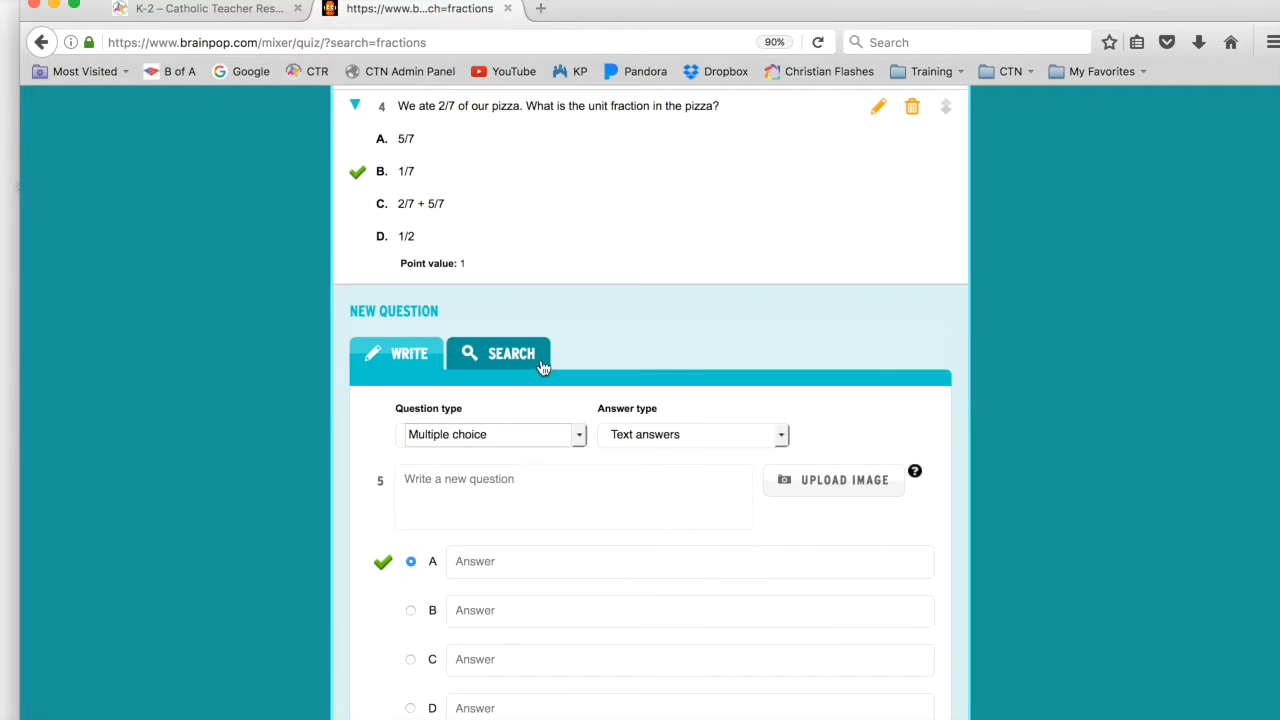
{"action": "left_click", "coordinate": [503, 353]}
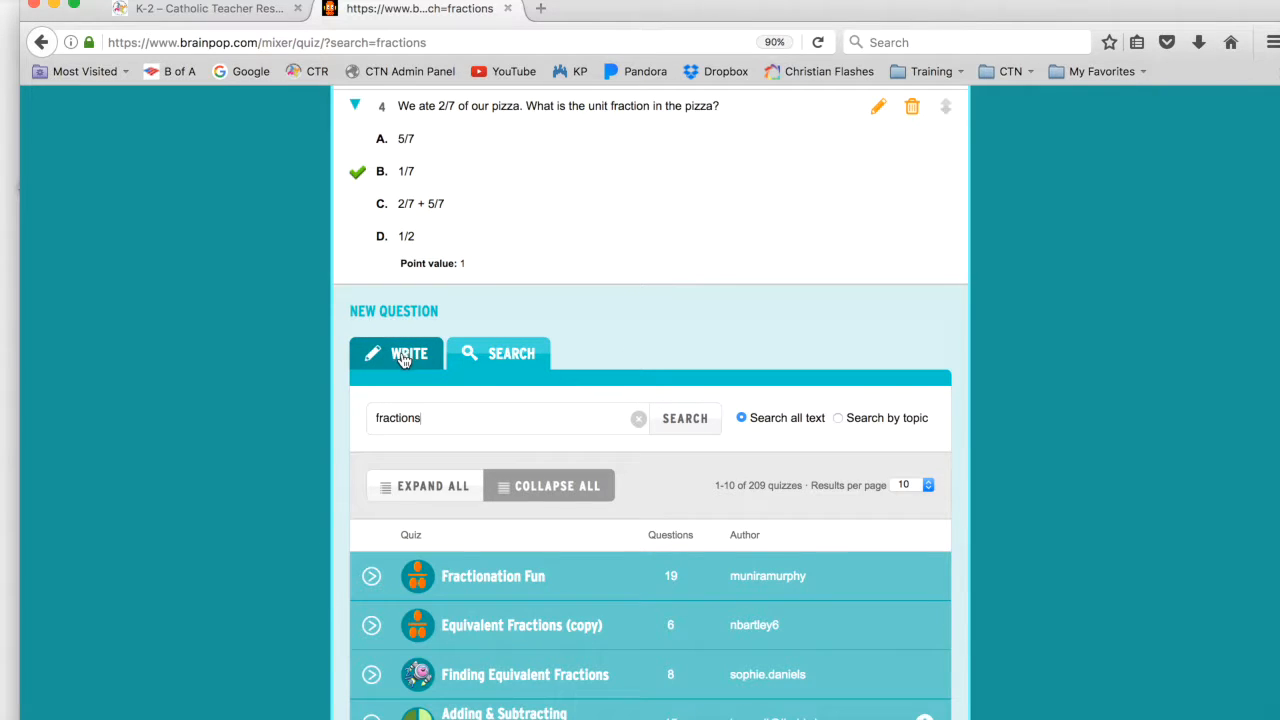
Step: Move the open-ended subtraction question below question 2 so the equivalent-fraction question leads, then finalize
{"action": "scroll", "coordinate": [664, 640], "scroll_direction": "up", "scroll_amount": 5}
{"action": "scroll", "coordinate": [670, 646], "scroll_direction": "up", "scroll_amount": 3}
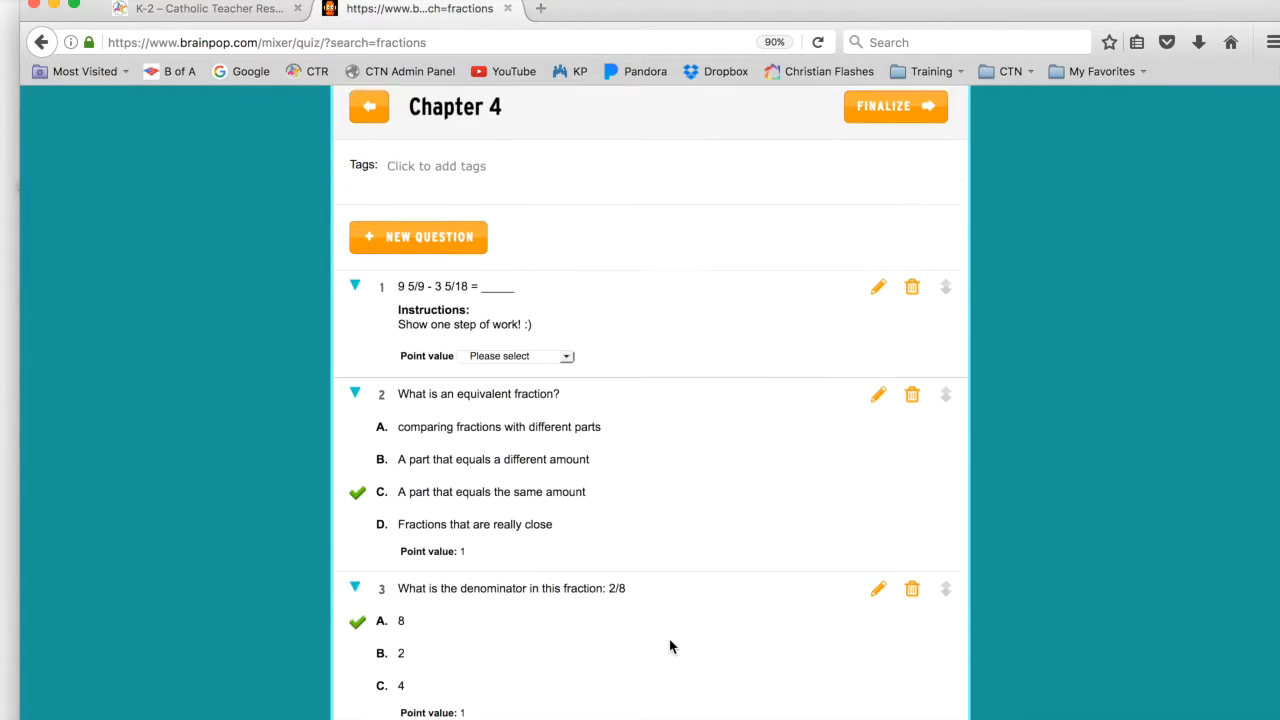
{"action": "left_click_drag", "start_coordinate": [946, 333], "coordinate": [916, 497]}
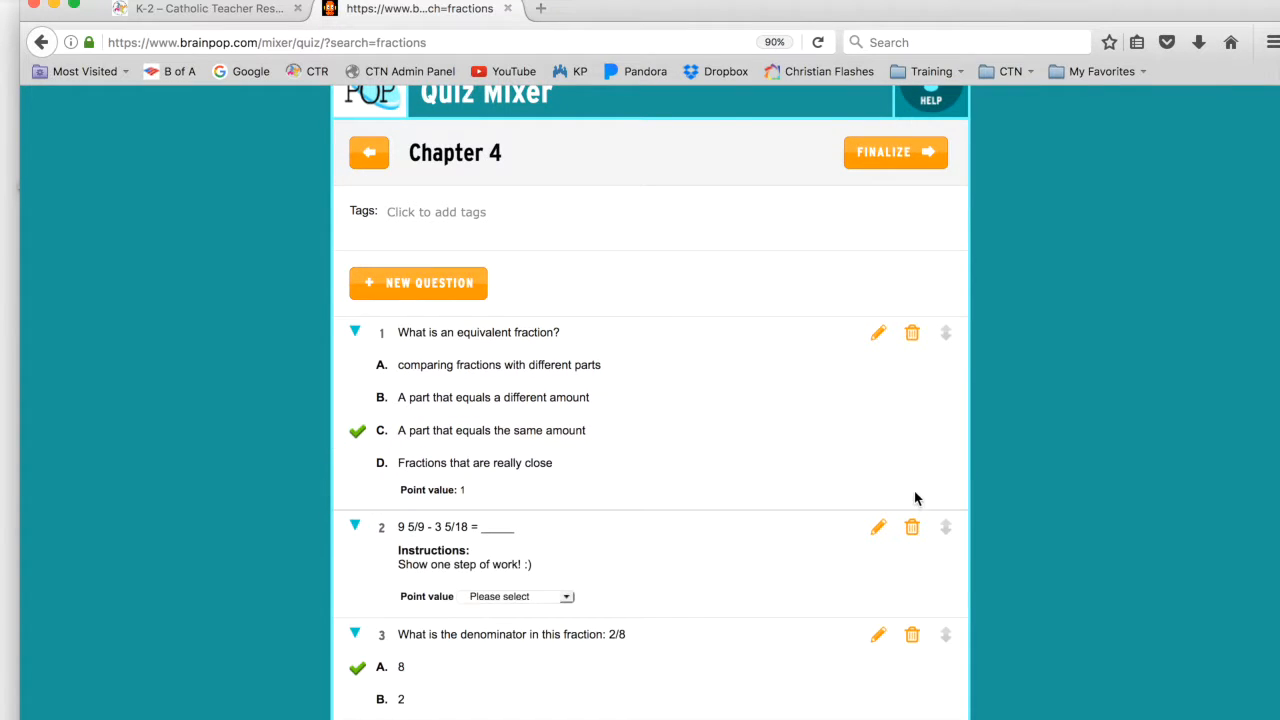
{"action": "scroll", "coordinate": [606, 489], "scroll_direction": "down", "scroll_amount": 5}
{"action": "scroll", "coordinate": [613, 497], "scroll_direction": "down", "scroll_amount": 5}
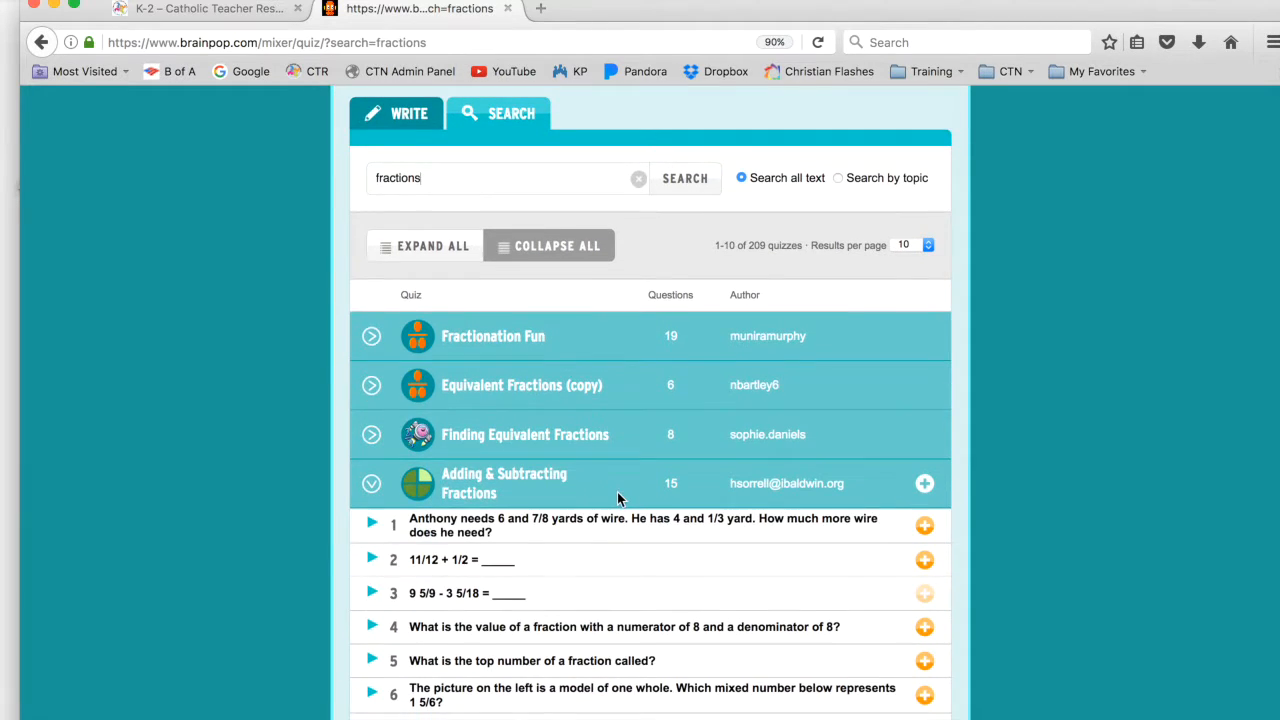
{"action": "scroll", "coordinate": [616, 492], "scroll_direction": "down", "scroll_amount": 5}
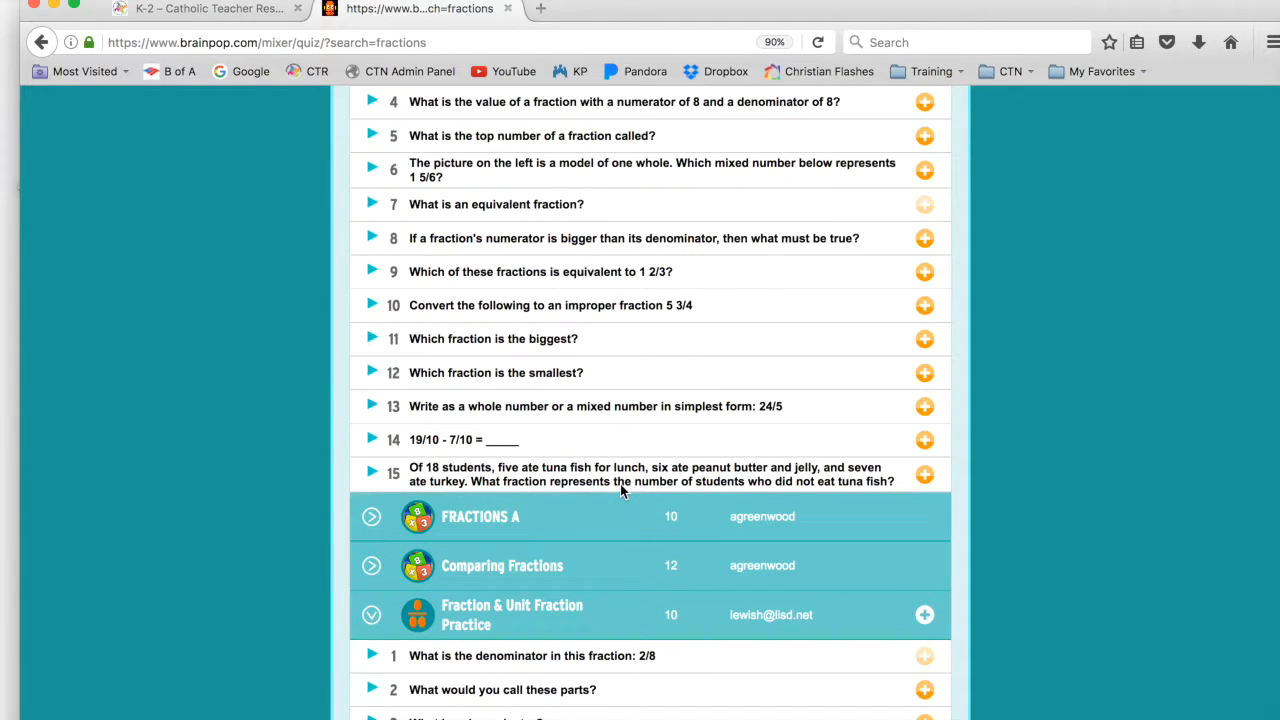
{"action": "scroll", "coordinate": [620, 488], "scroll_direction": "down", "scroll_amount": 6}
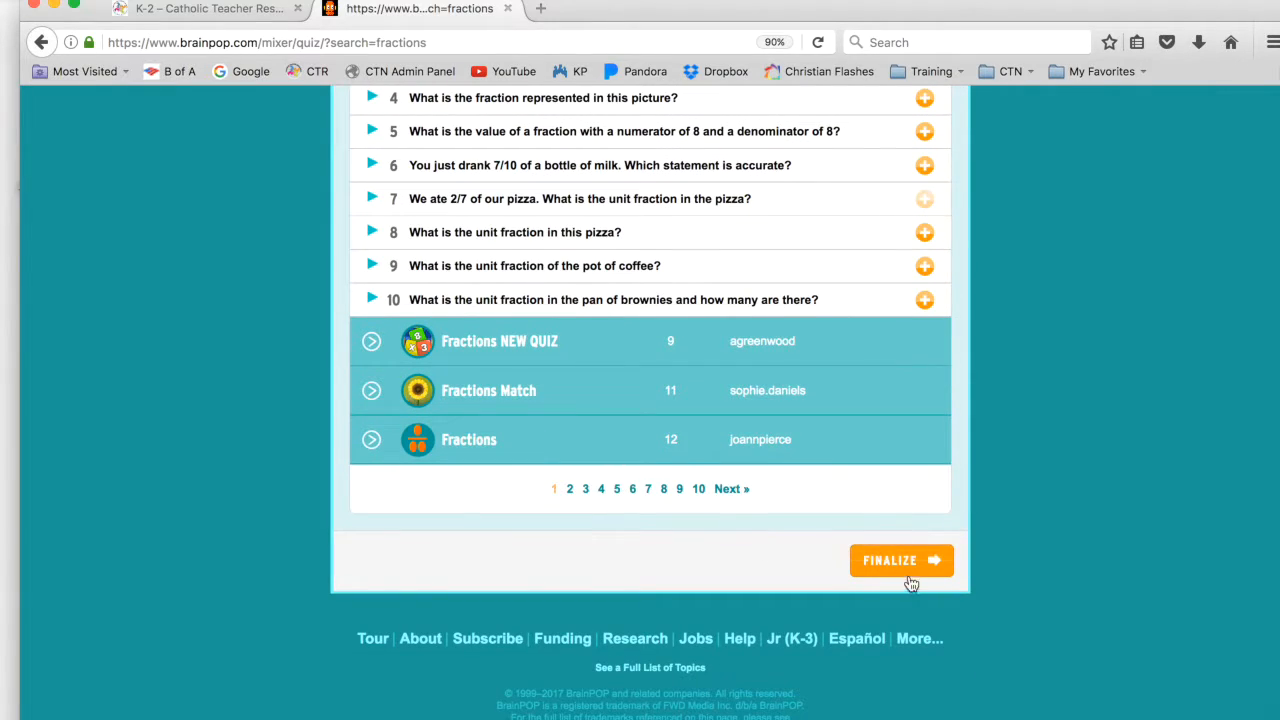
{"action": "left_click", "coordinate": [898, 561]}
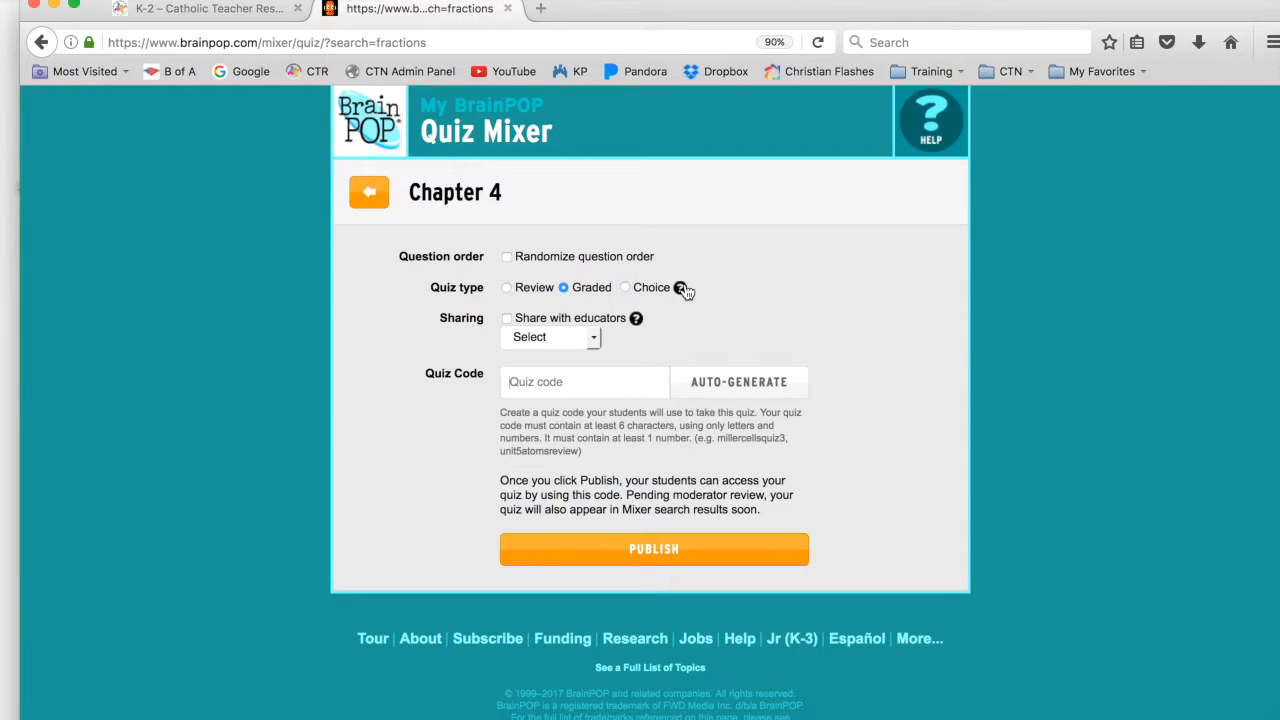
Step: Publish the Graded Chapter 4 quiz with randomized question order and an auto-generated quiz code
{"action": "mouse_move", "coordinate": [680, 287]}
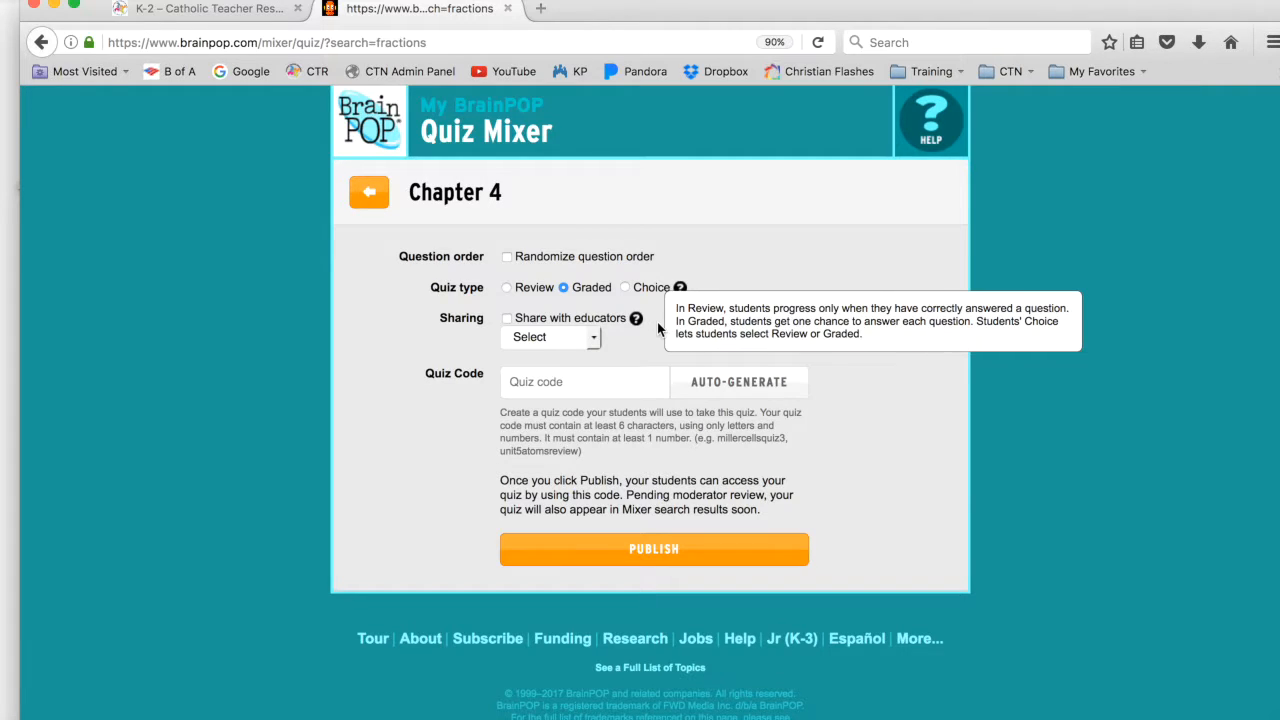
{"action": "left_click", "coordinate": [723, 261]}
{"action": "left_click", "coordinate": [553, 339]}
{"action": "left_click", "coordinate": [686, 347]}
{"action": "left_click", "coordinate": [507, 257]}
{"action": "left_click", "coordinate": [731, 388]}
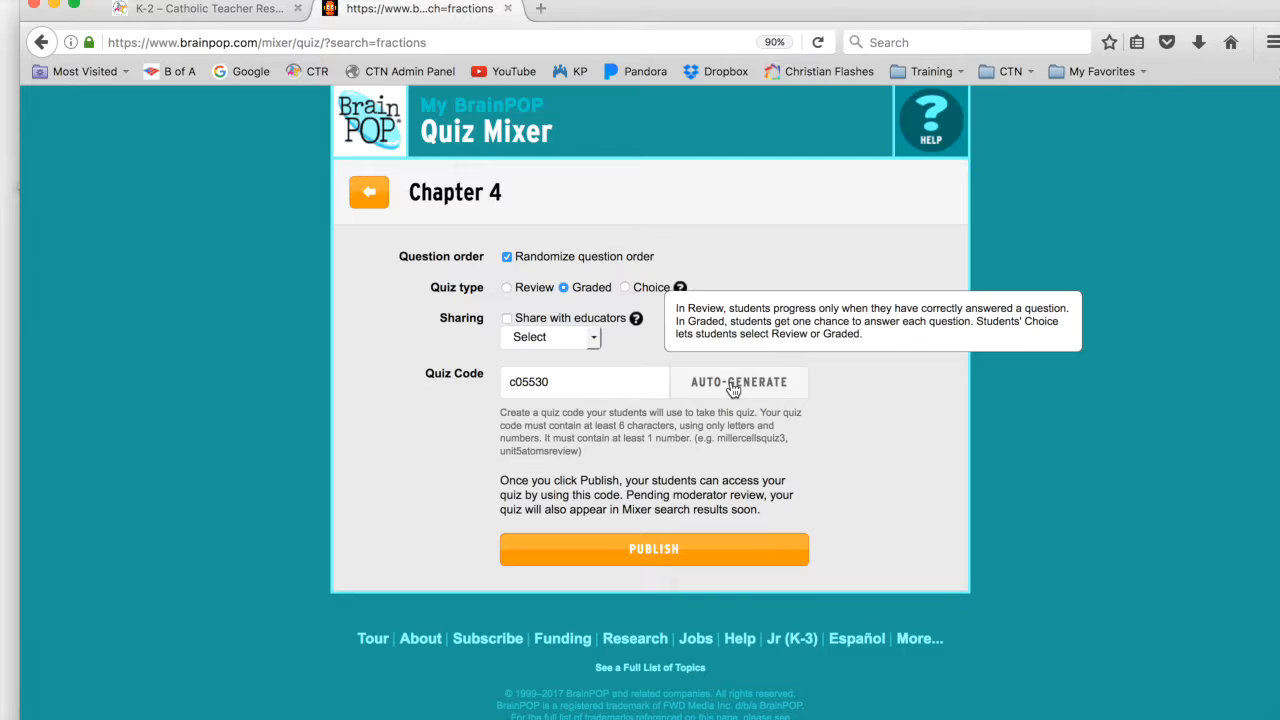
{"action": "left_click", "coordinate": [672, 556]}
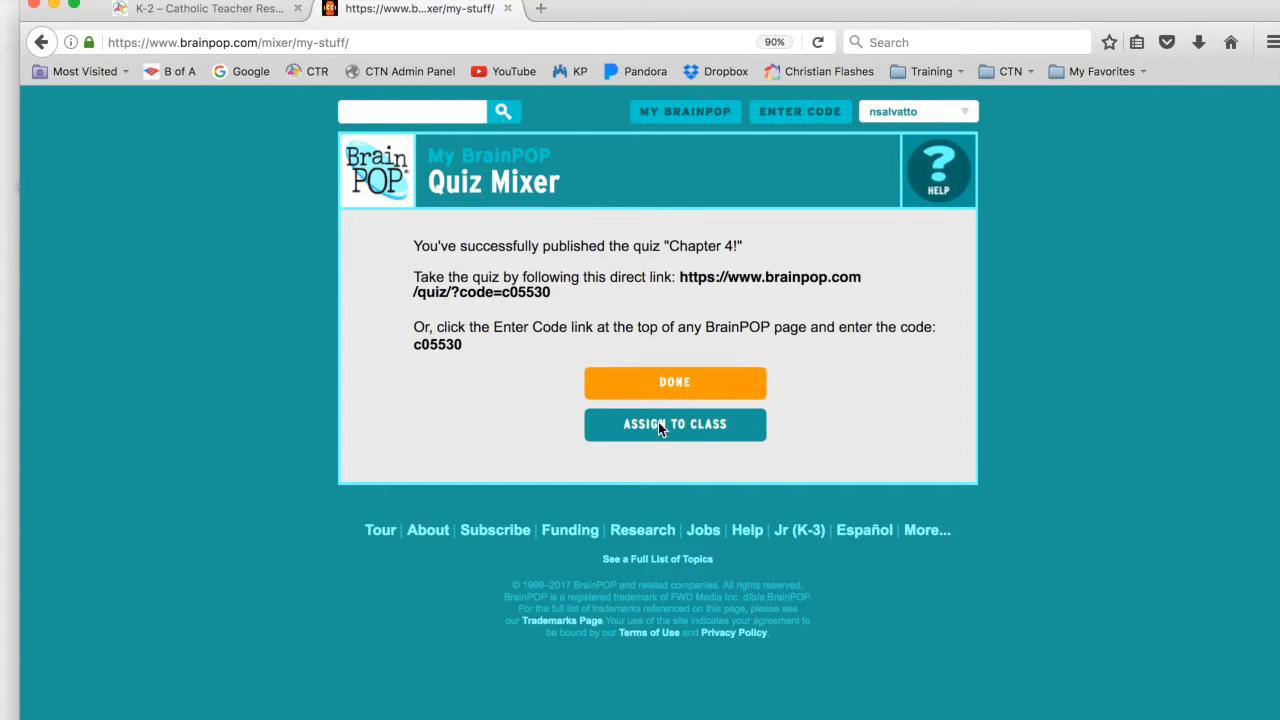
Step: Select the quiz's direct link and open the class list on the Chapter 4 Quiz 2 assignment form
{"action": "left_click_drag", "start_coordinate": [623, 294], "coordinate": [678, 278]}
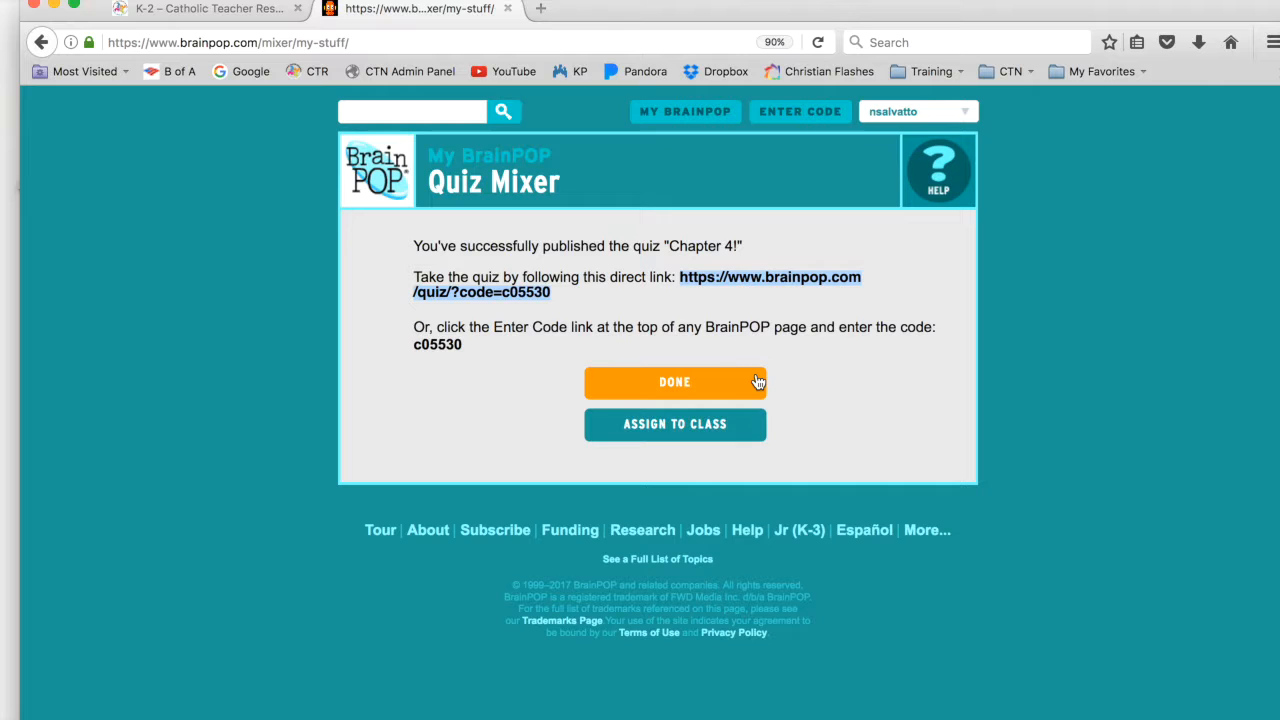
{"action": "left_click", "coordinate": [625, 432]}
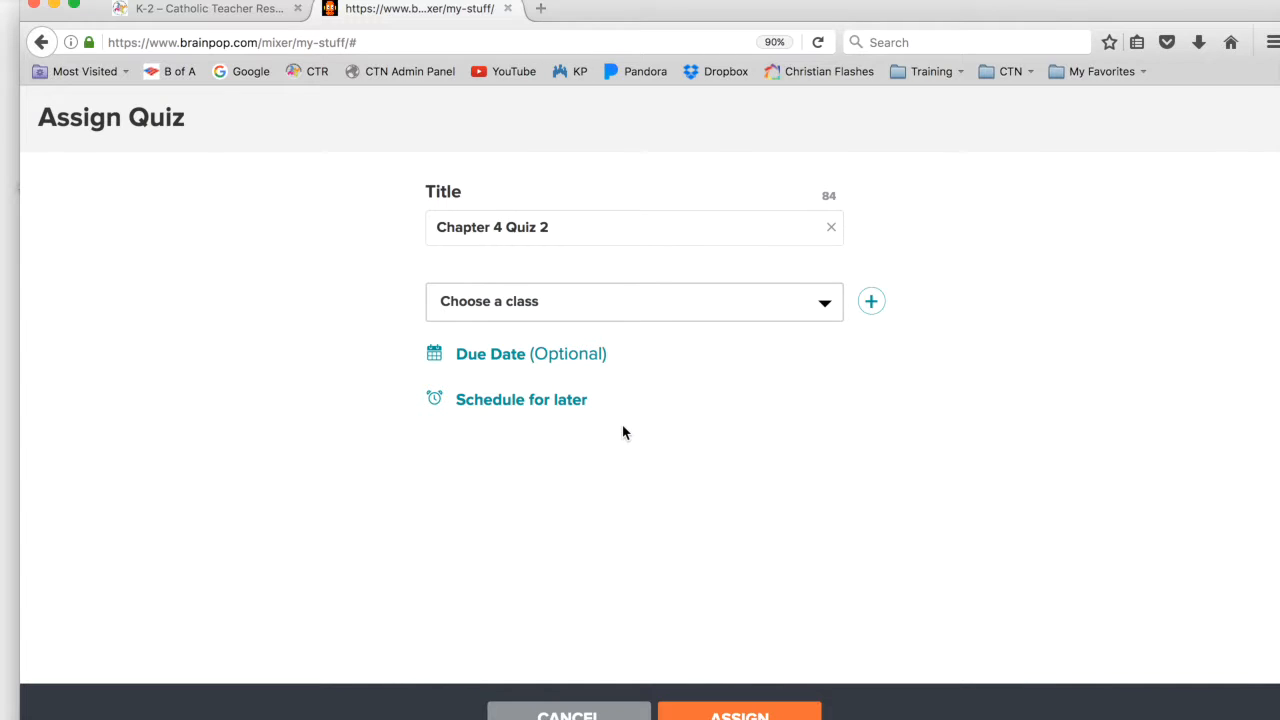
{"action": "left_click", "coordinate": [643, 301]}
Step: Choose Practice Class instead of Burkard, view its students, and cancel without assigning
{"action": "left_click", "coordinate": [627, 363]}
{"action": "left_click", "coordinate": [594, 310]}
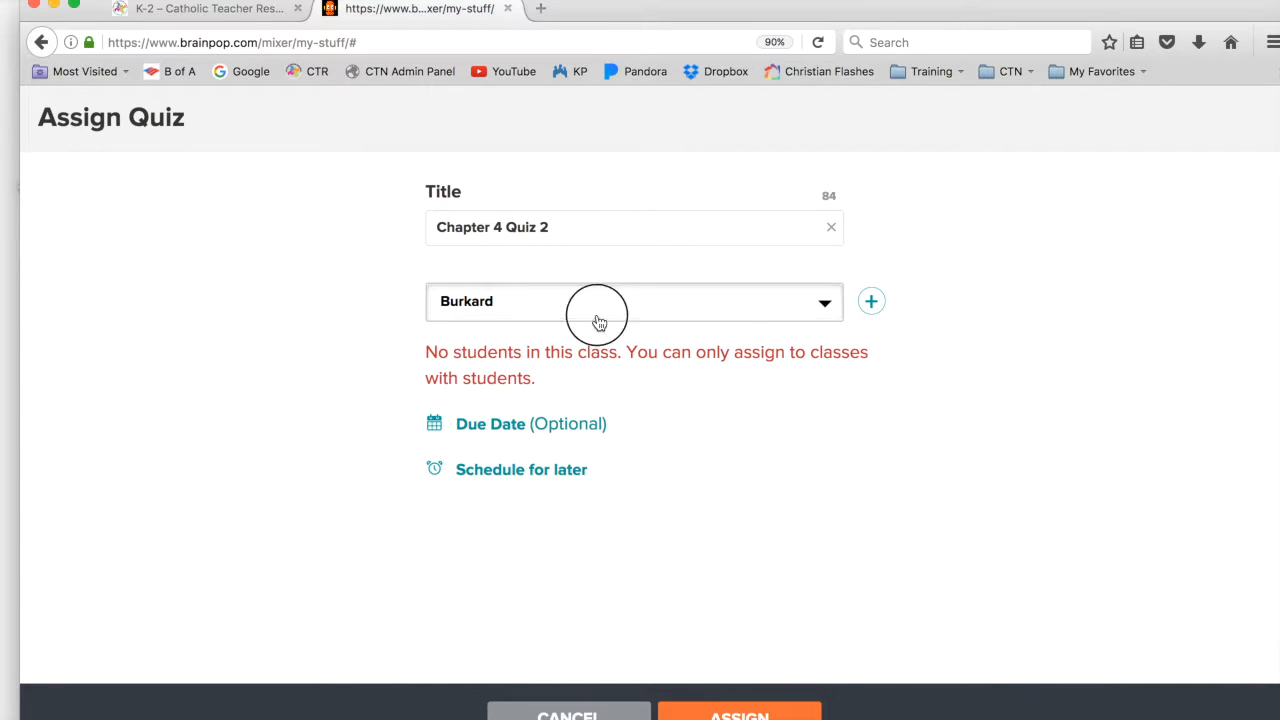
{"action": "left_click", "coordinate": [528, 536]}
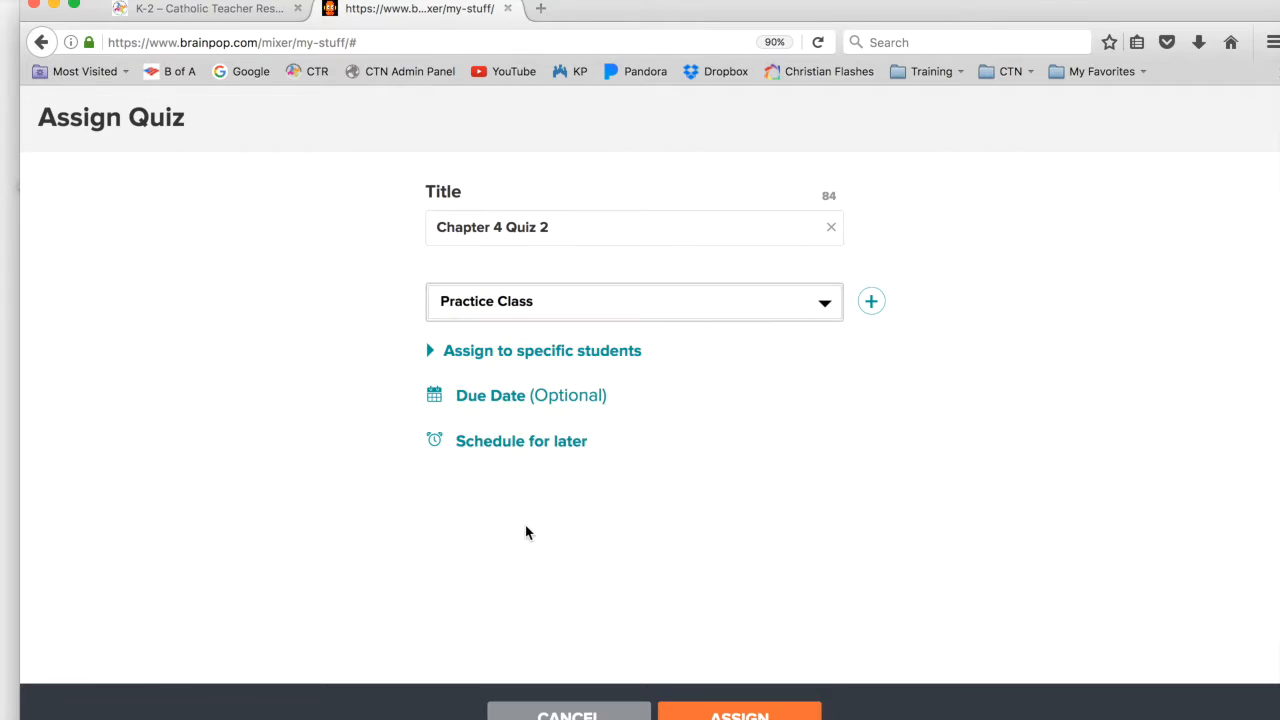
{"action": "left_click", "coordinate": [530, 357]}
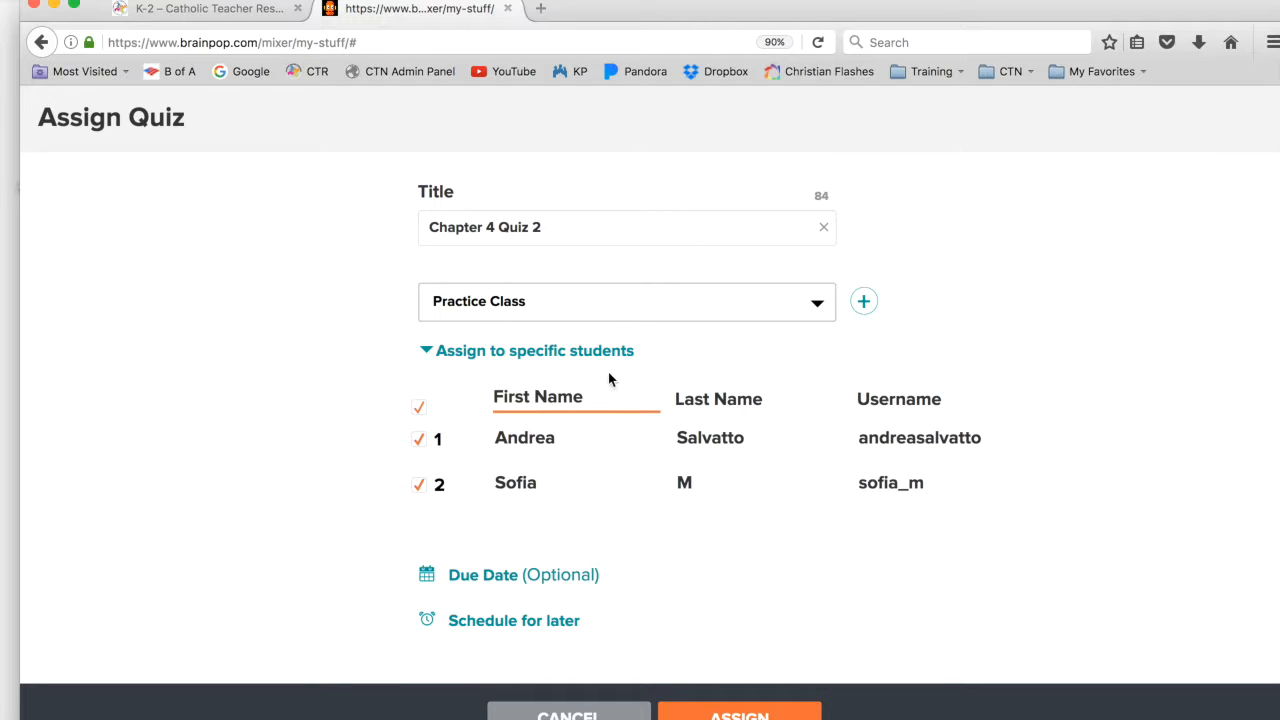
{"action": "scroll", "coordinate": [588, 425], "scroll_direction": "down", "scroll_amount": 1}
{"action": "left_click", "coordinate": [567, 714]}
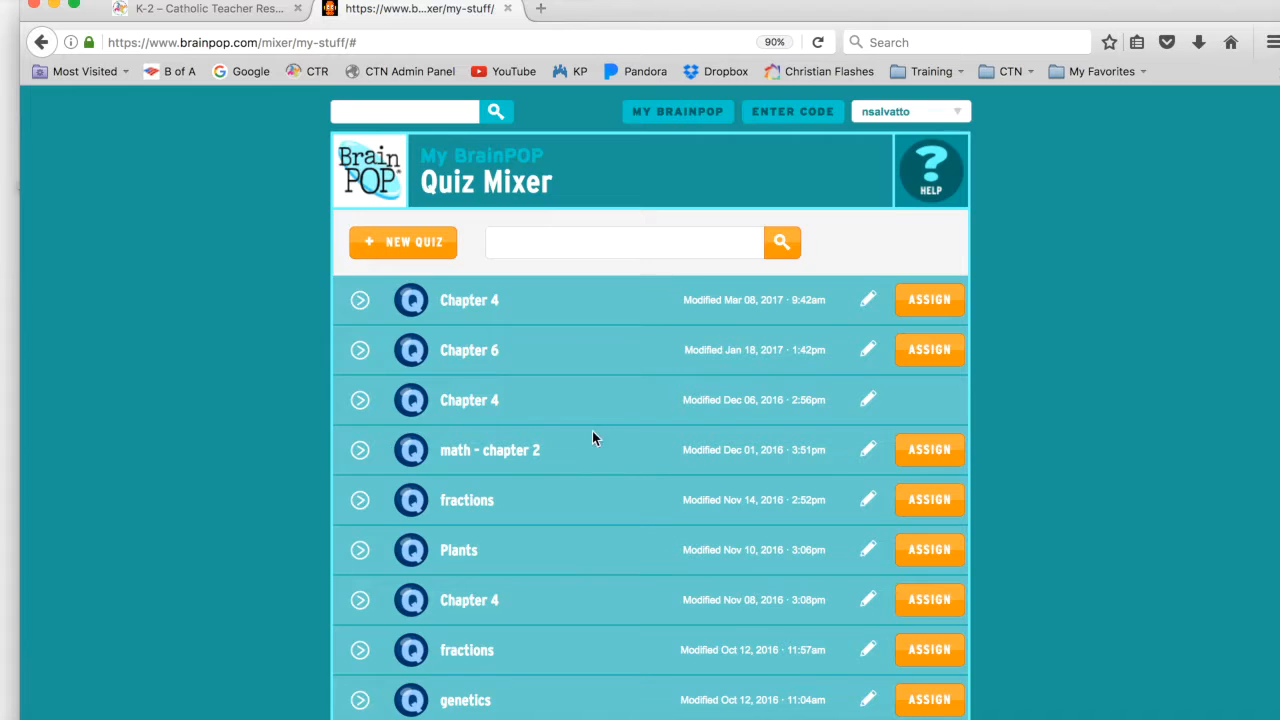
Step: Expand the Chapter 4 row to review its details and four questions, then return home
{"action": "scroll", "coordinate": [613, 426], "scroll_direction": "down", "scroll_amount": 3}
{"action": "scroll", "coordinate": [613, 425], "scroll_direction": "up", "scroll_amount": 3}
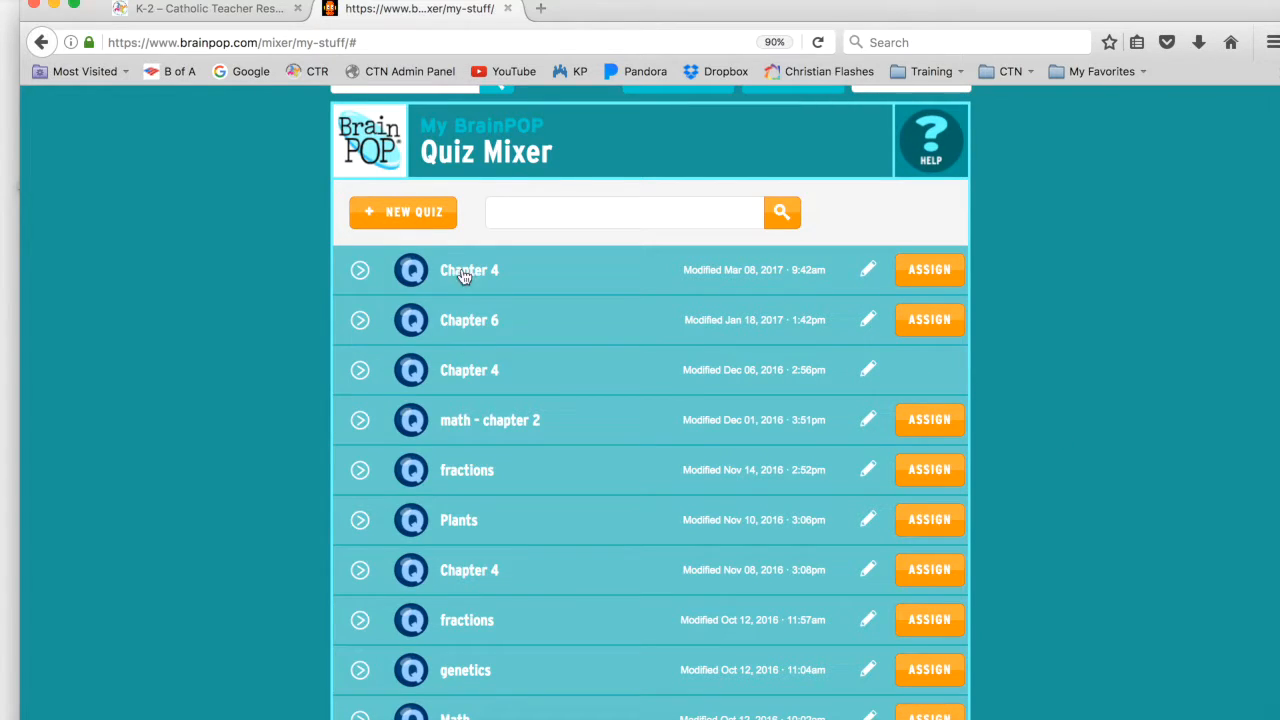
{"action": "left_click", "coordinate": [362, 272]}
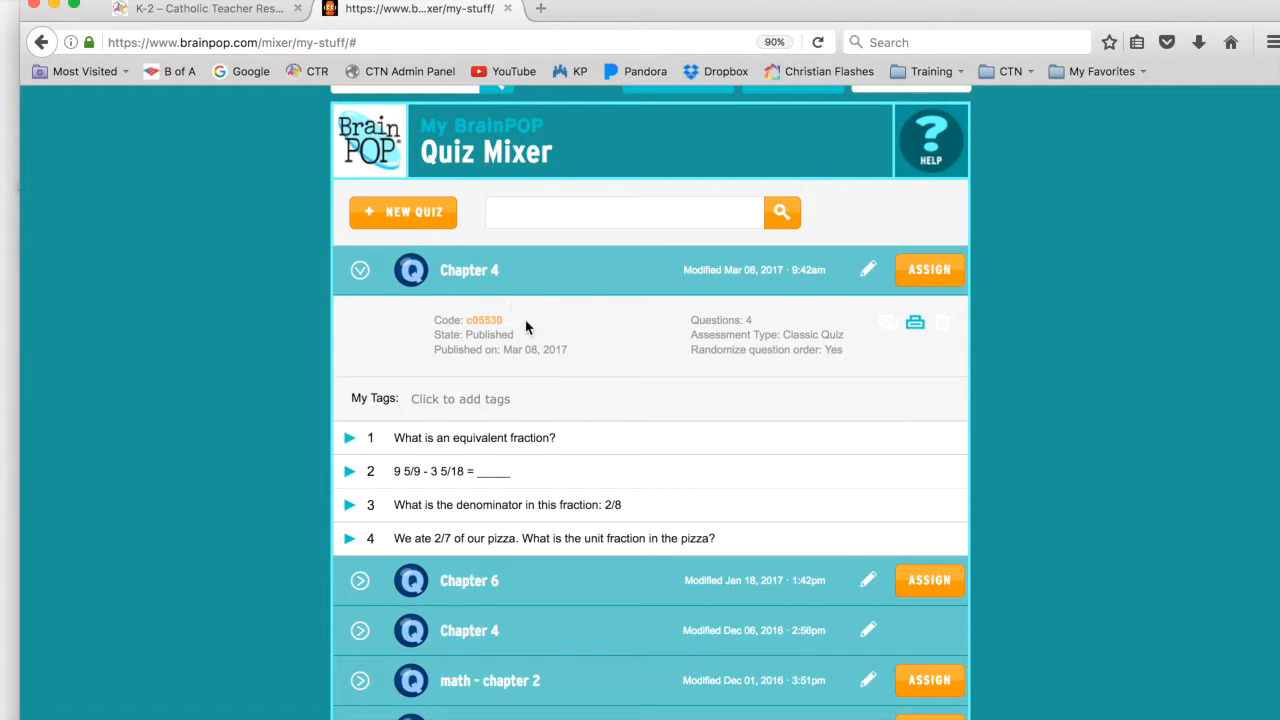
{"action": "scroll", "coordinate": [848, 407], "scroll_direction": "down", "scroll_amount": 10}
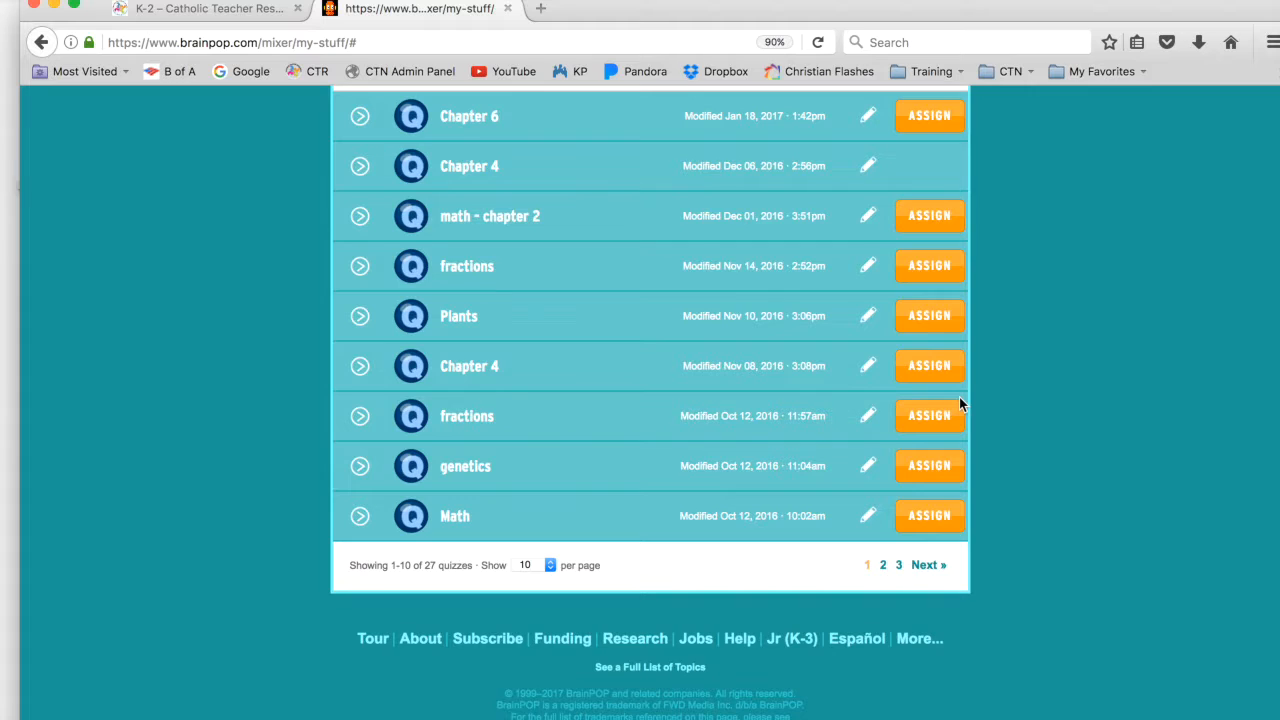
{"action": "scroll", "coordinate": [959, 404], "scroll_direction": "up", "scroll_amount": 10}
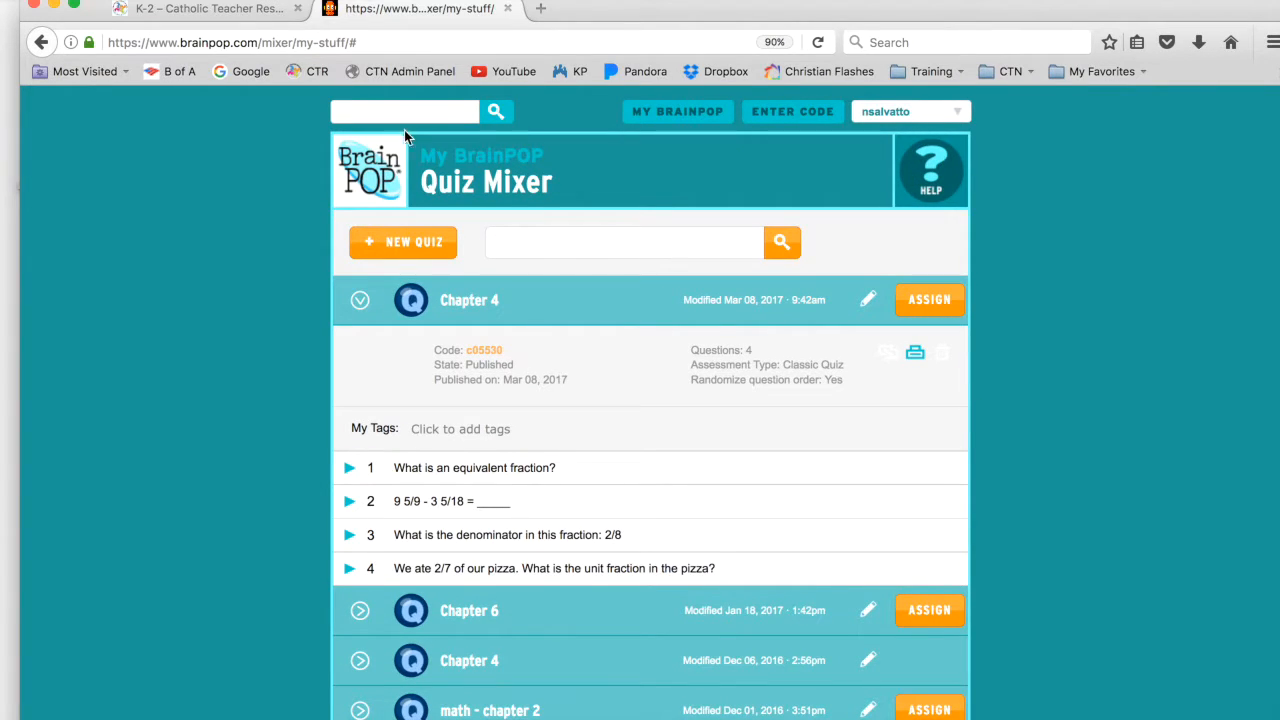
{"action": "left_click", "coordinate": [362, 180]}
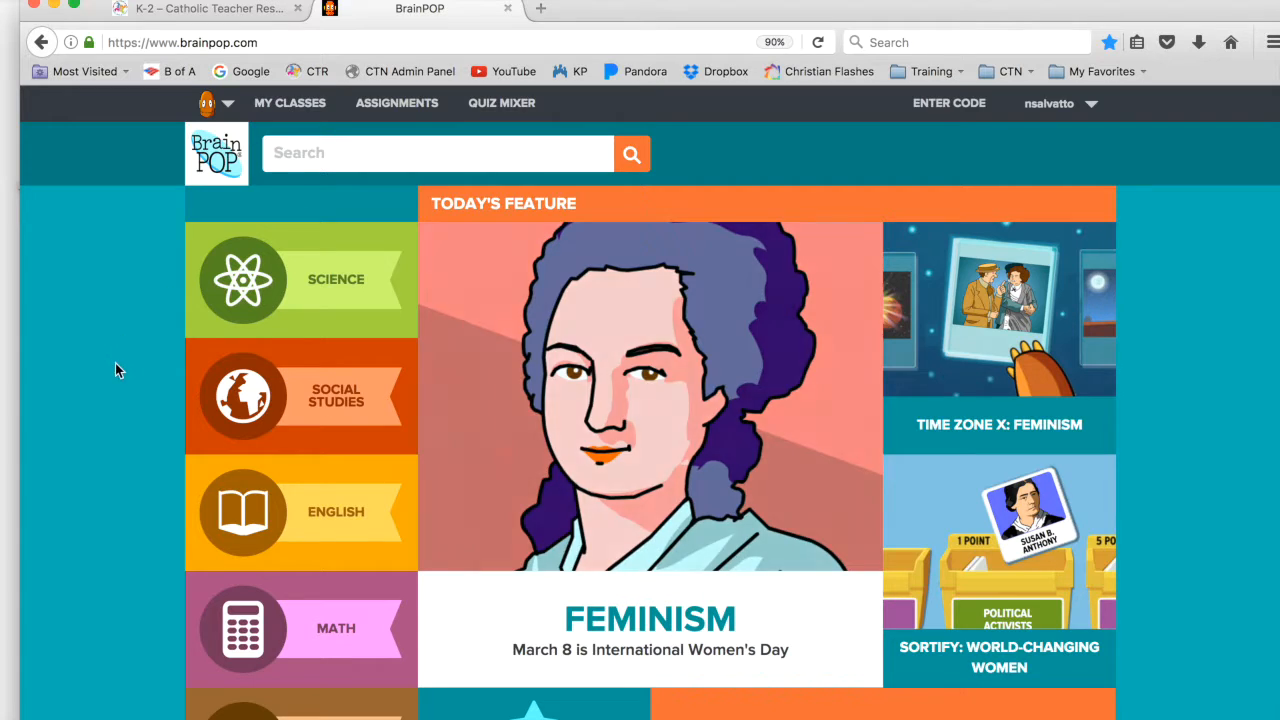
Step: Scroll the home page to the footer and back, viewing subjects and the Feminism feature
{"action": "scroll", "coordinate": [91, 362], "scroll_direction": "down", "scroll_amount": 1}
{"action": "scroll", "coordinate": [98, 375], "scroll_direction": "up", "scroll_amount": 1}
{"action": "scroll", "coordinate": [104, 489], "scroll_direction": "down", "scroll_amount": 8}
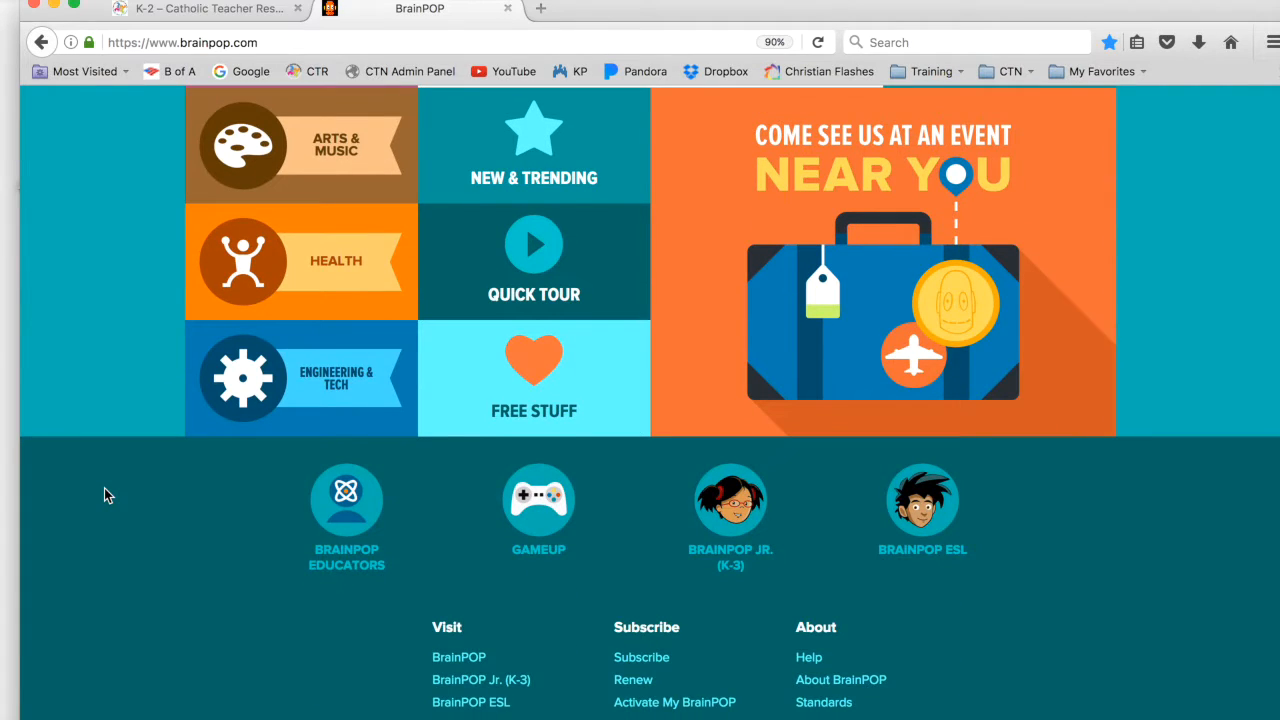
{"action": "scroll", "coordinate": [128, 492], "scroll_direction": "up", "scroll_amount": 10}
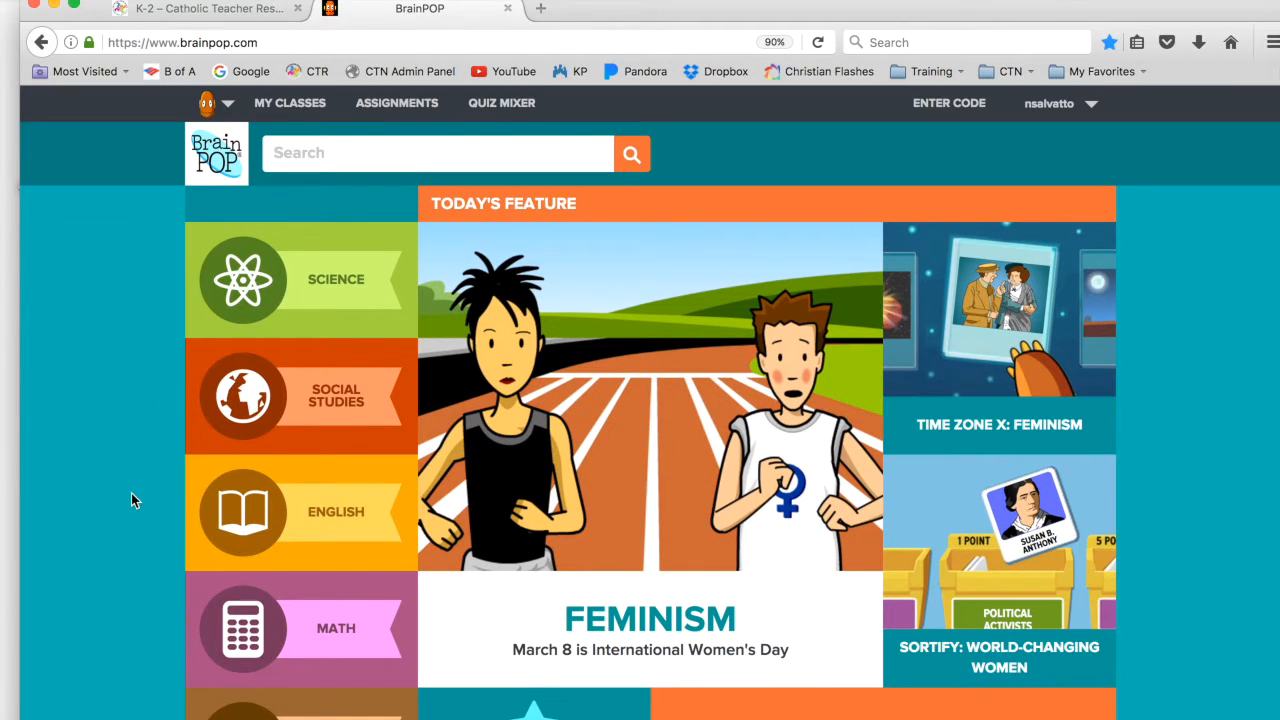